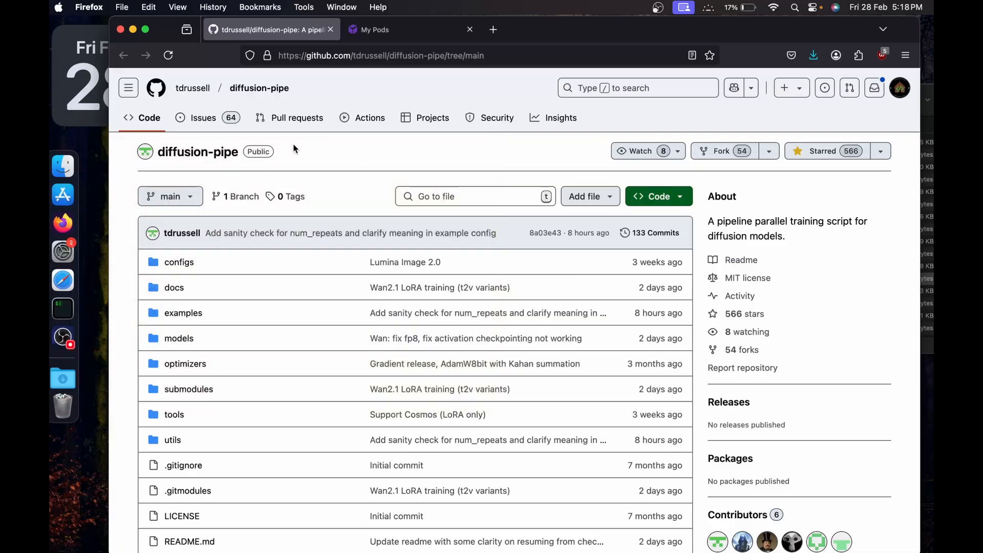
Examine the diffusion-pipe README for its supported models, Windows support and installation instructions.
scroll(293, 146, "down", 5)
scroll(292, 146, "up", 5)
scroll(333, 96, "down", 10)
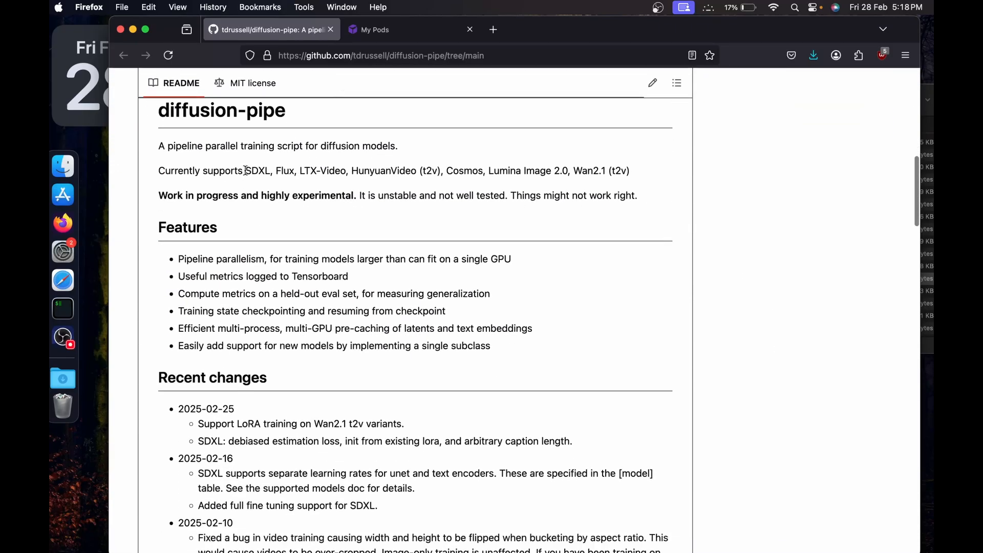
left_click_drag(245, 171, 632, 173)
left_click(522, 171)
left_click(633, 173)
scroll(633, 173, "down", 15)
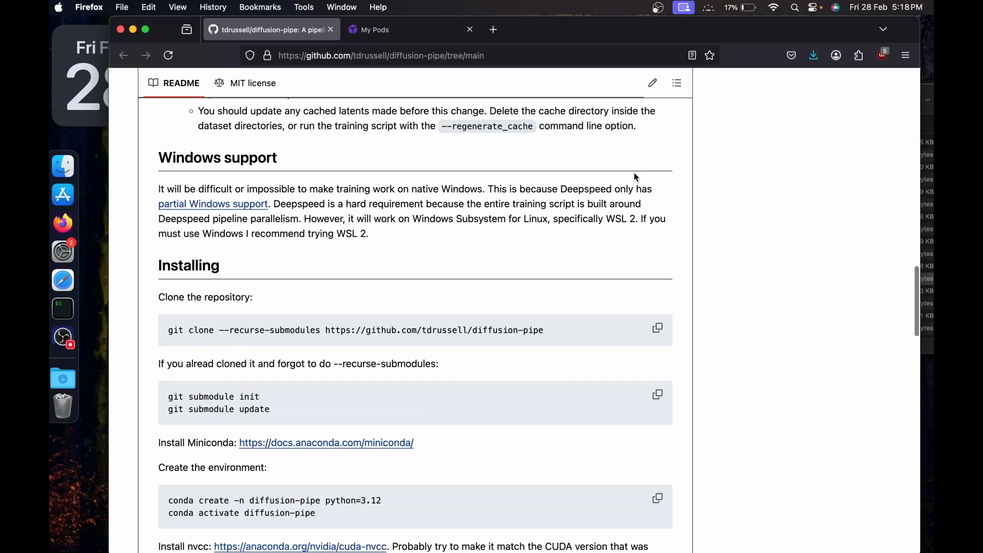
scroll(633, 173, "up", 15)
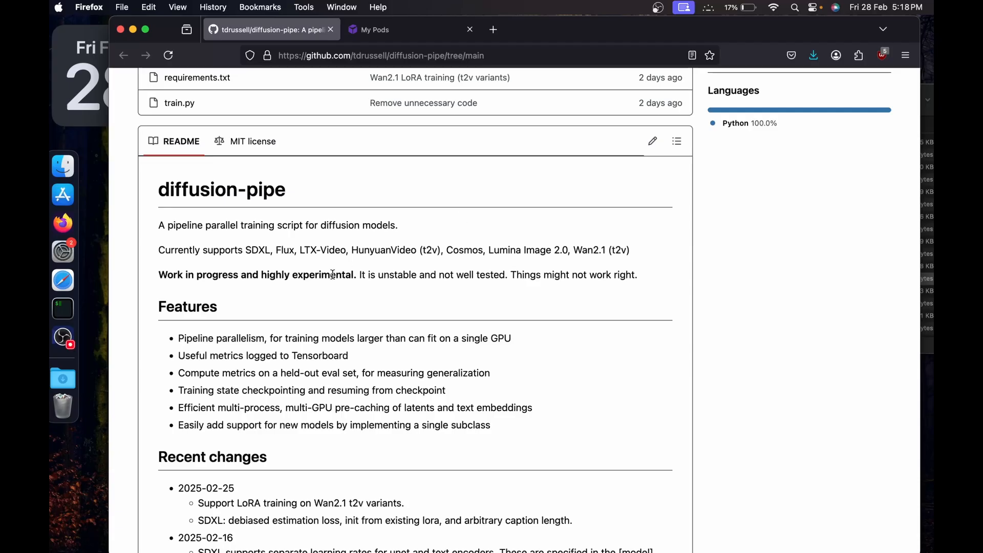
scroll(322, 285, "up", 5)
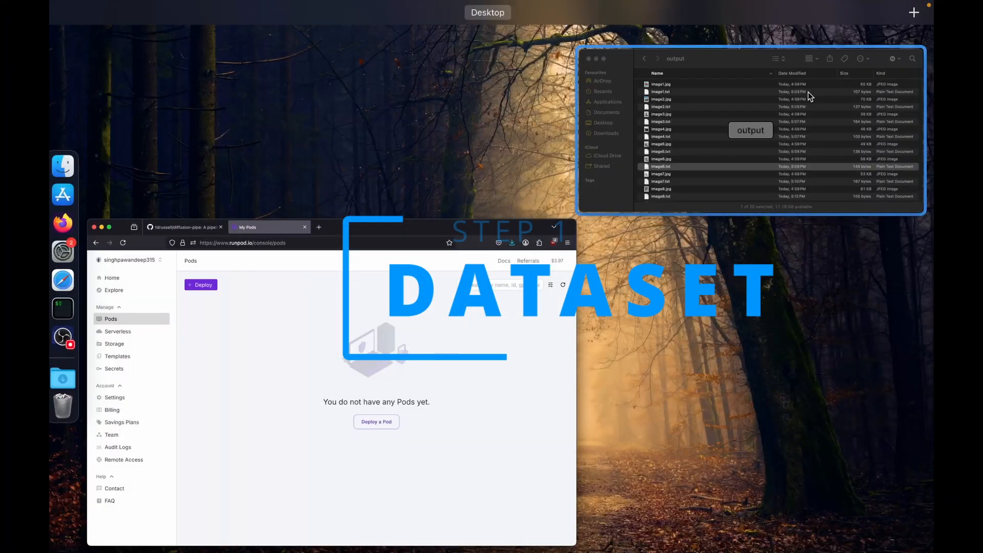
Switch to Finder and look through the paired image and caption text files in the output dataset folder.
left_click(807, 91)
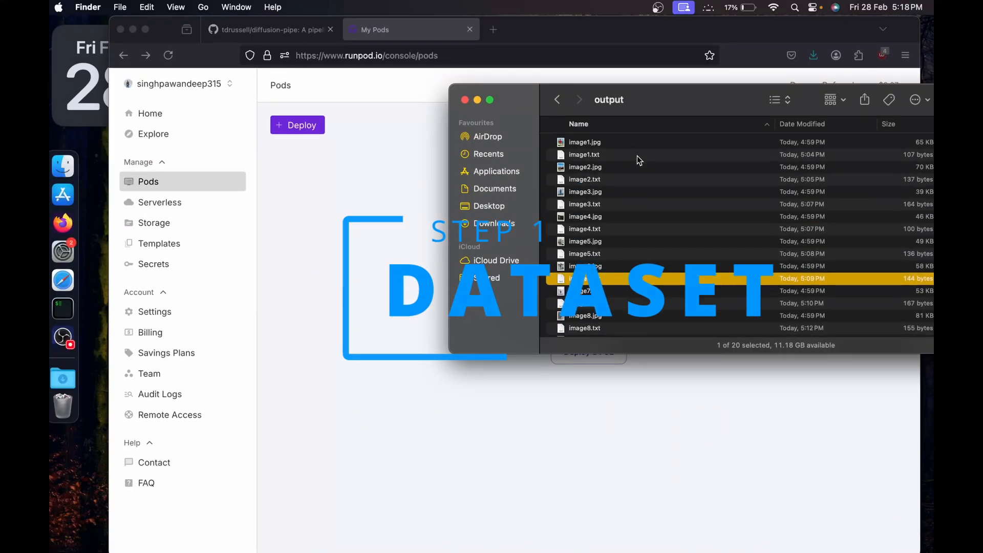
key("Up")
key("Up")
key("Up")
key("Up")
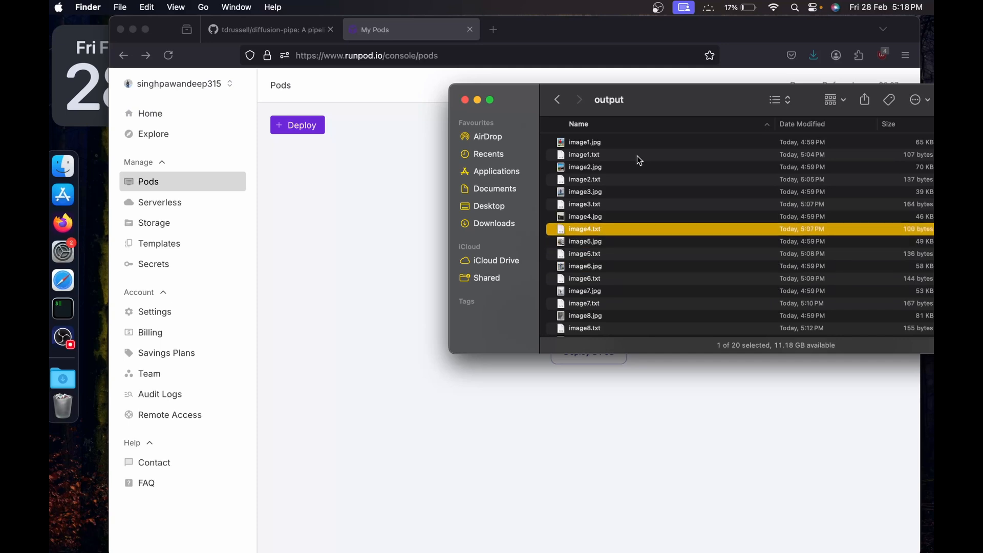
key("Down")
key("Down")
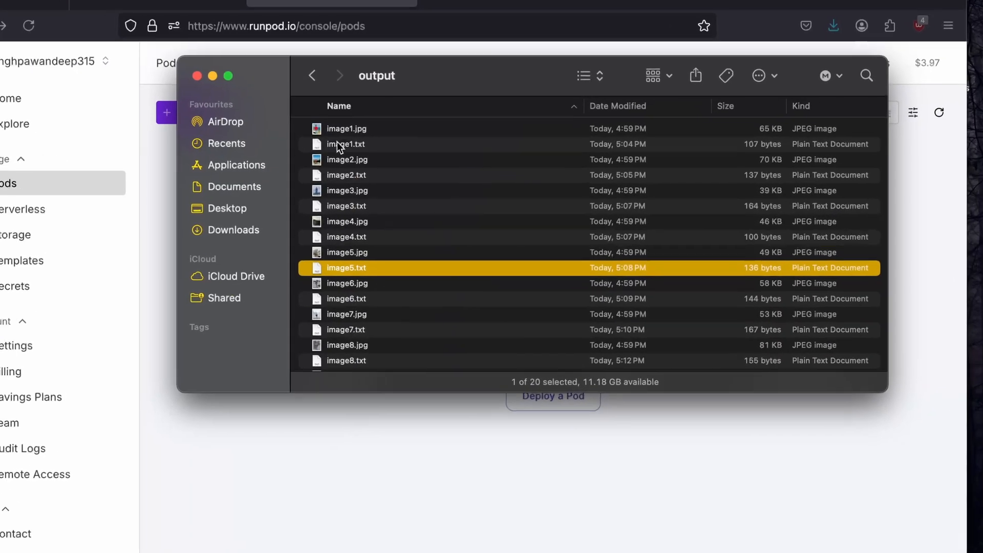
left_click(538, 140)
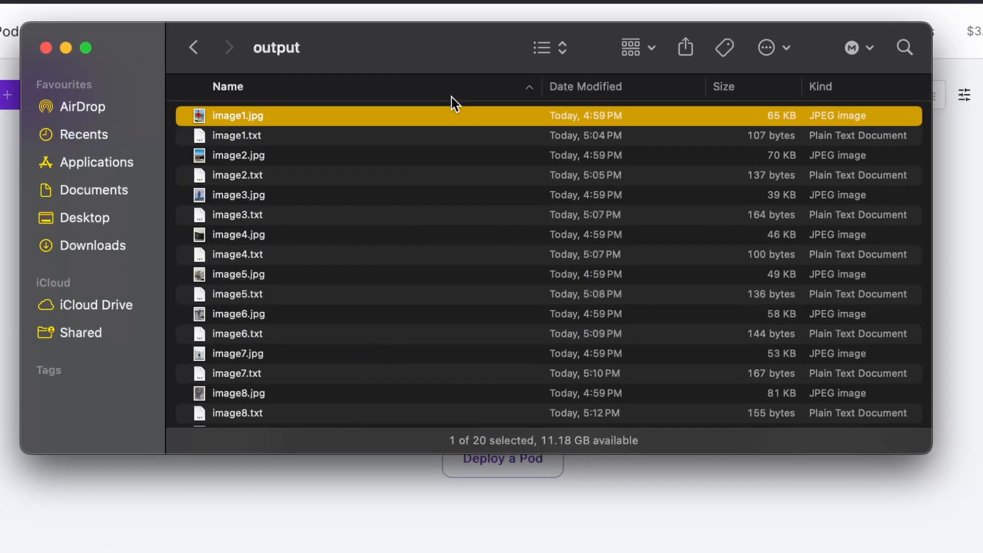
key("Down")
key("Up")
key("Down")
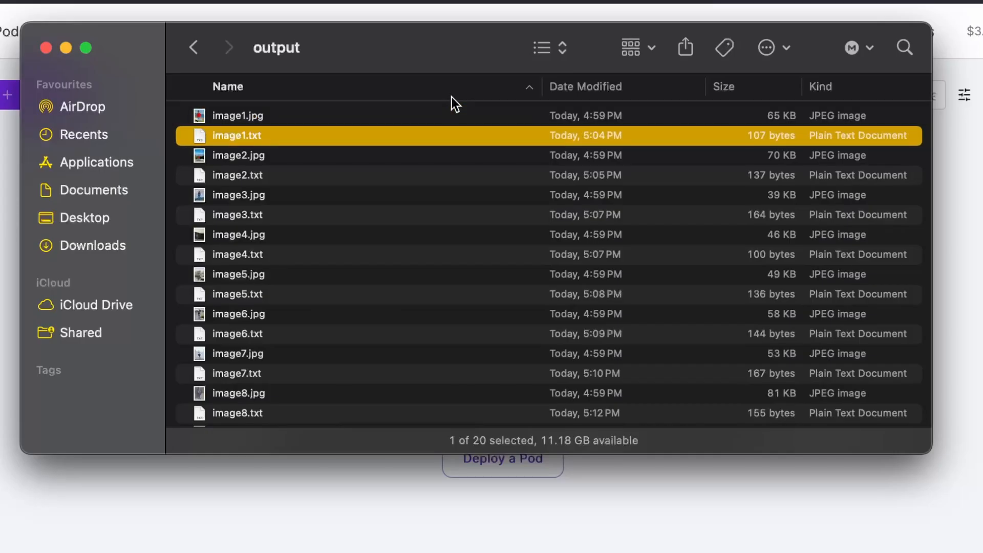
key("Down")
key("Down")
key("Down")
key("Down")
key("Down")
key("Down")
key("Down")
key("Down")
key("Down")
key("Down")
key("Down")
key("Down")
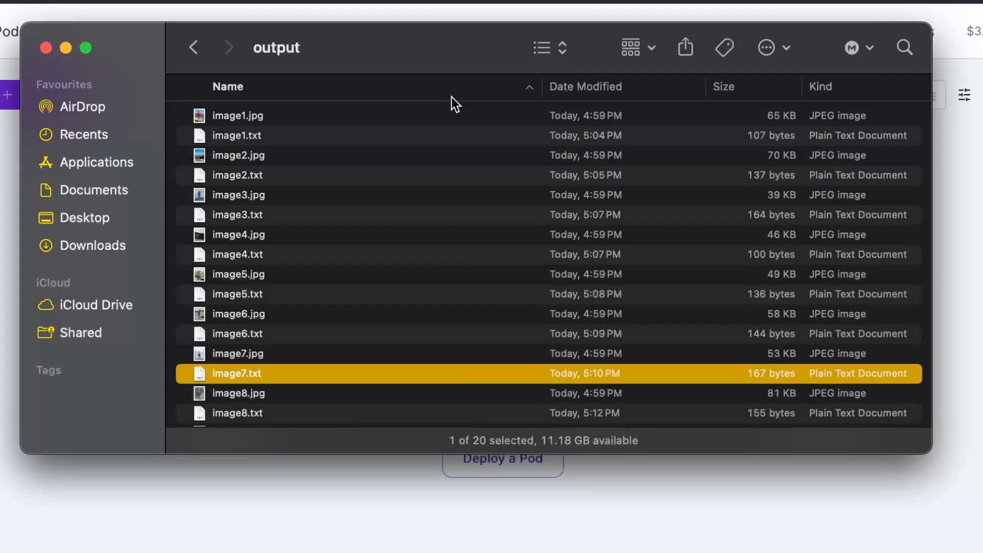
Preview image7.jpg and compare it with its caption in image7.txt, checking the turban description and the opening trigger word.
key("Up")
key("space")
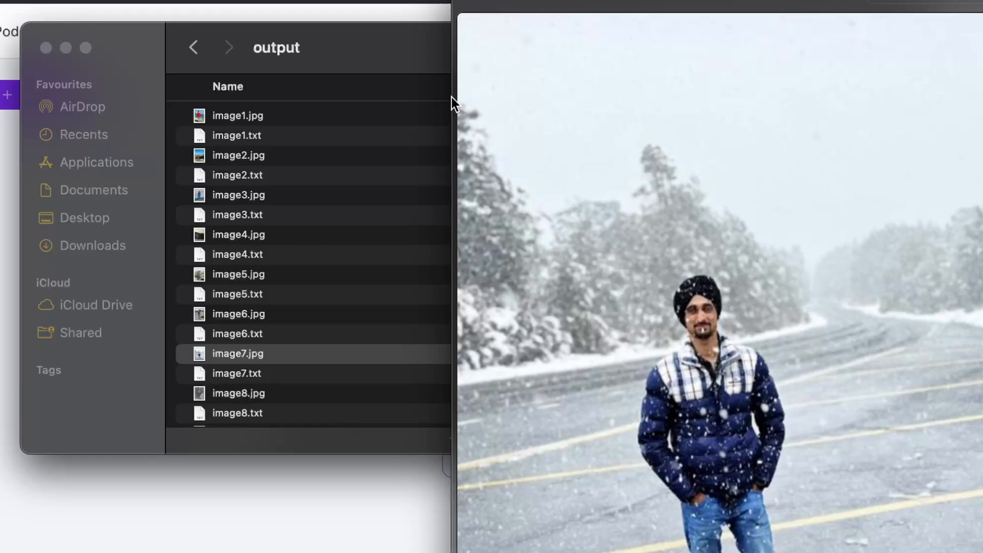
key("Down")
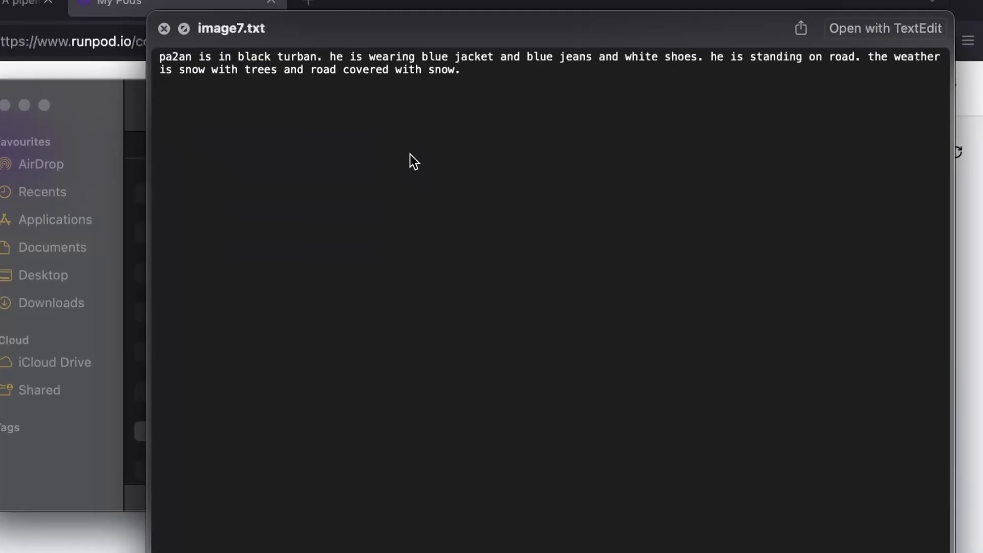
key("Up")
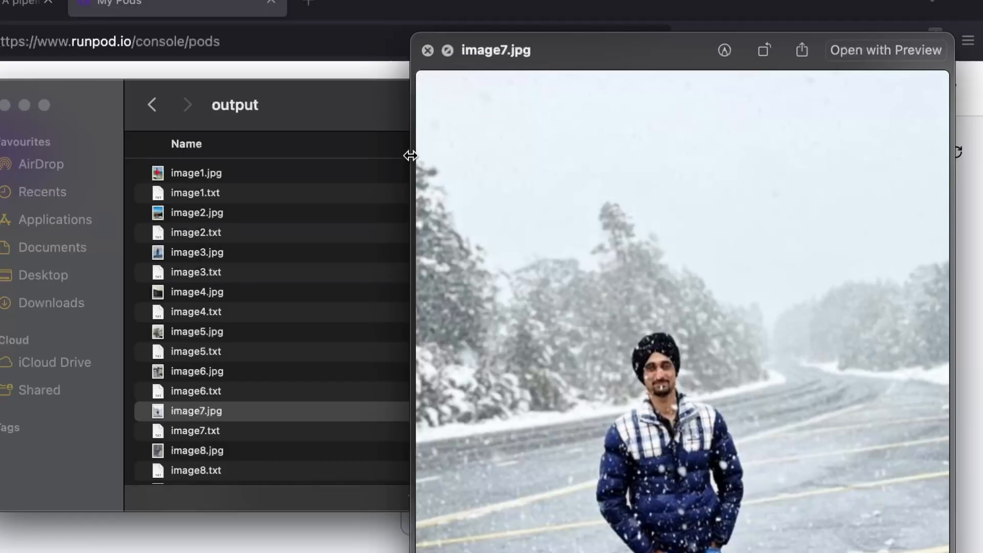
key("Down")
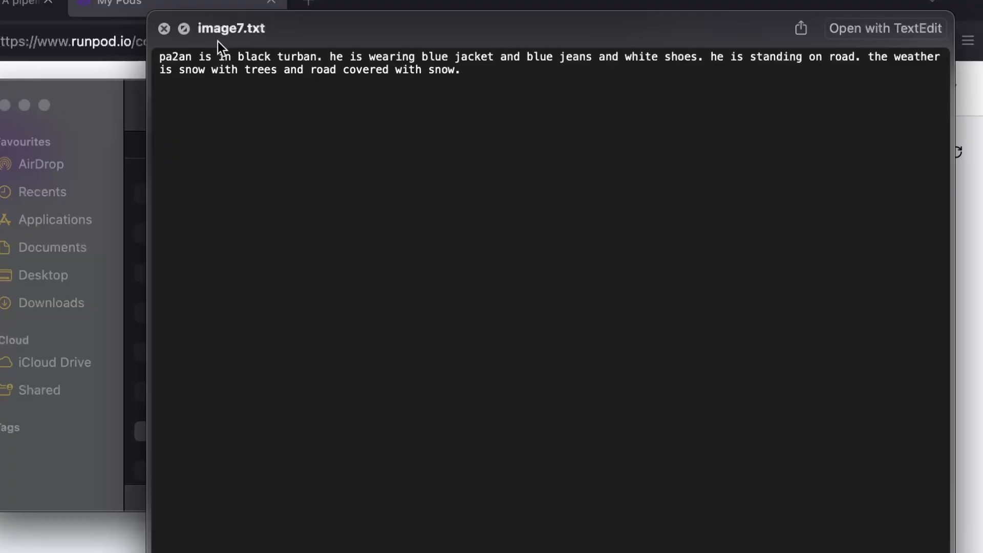
left_click_drag(211, 57, 318, 56)
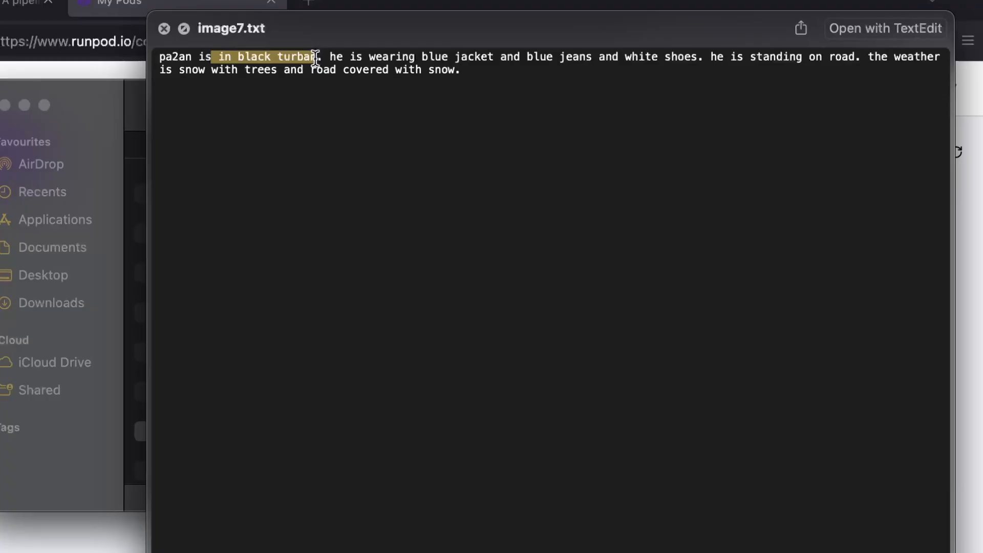
key("Up")
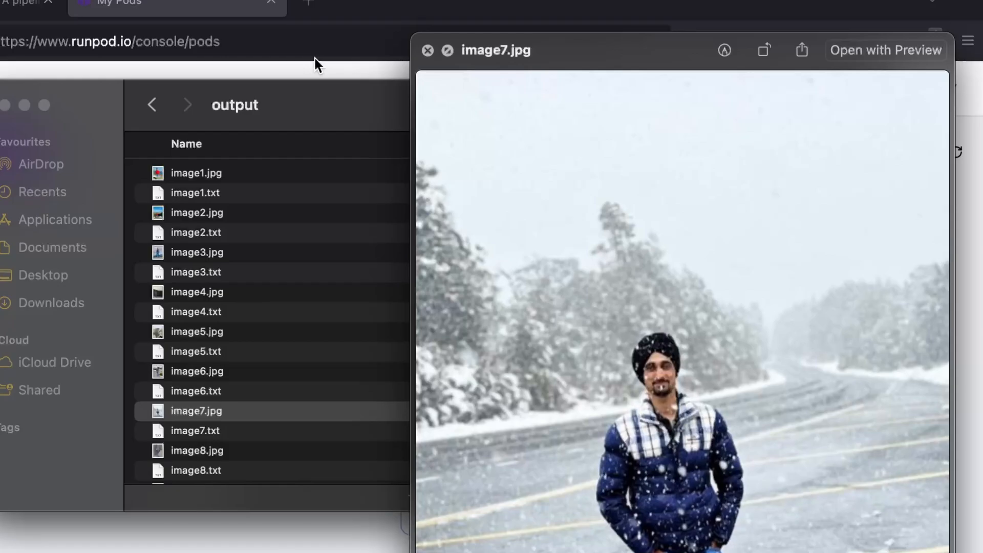
key("Down")
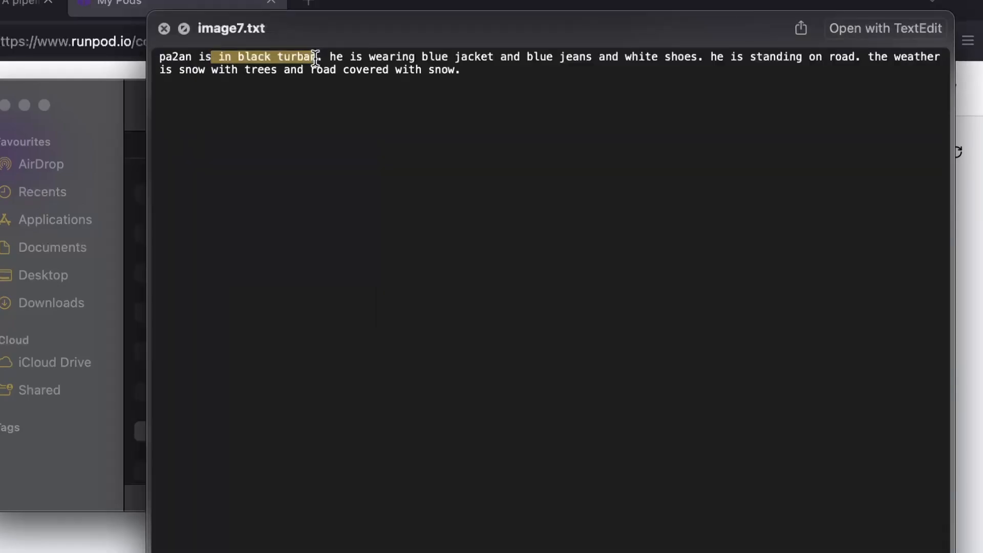
double_click(184, 53)
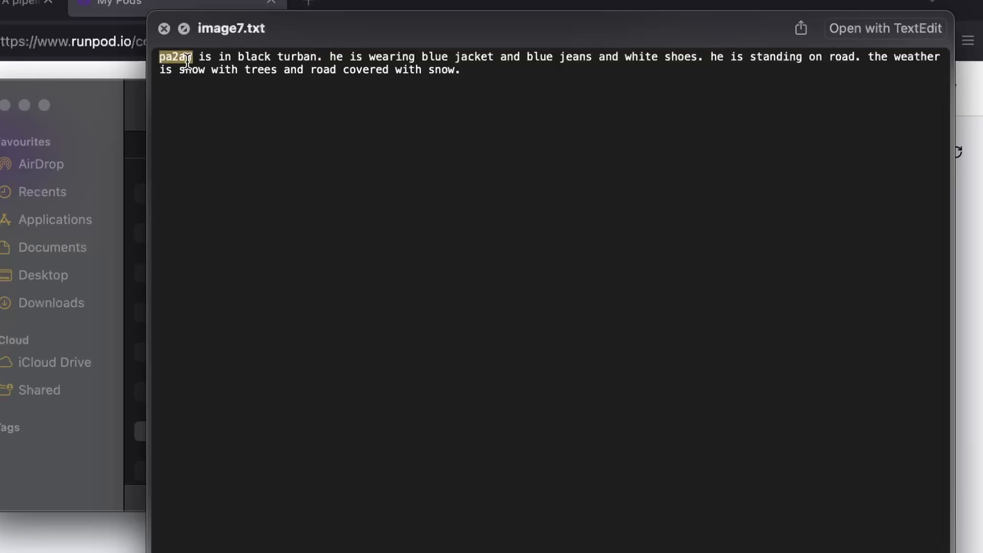
key("Up")
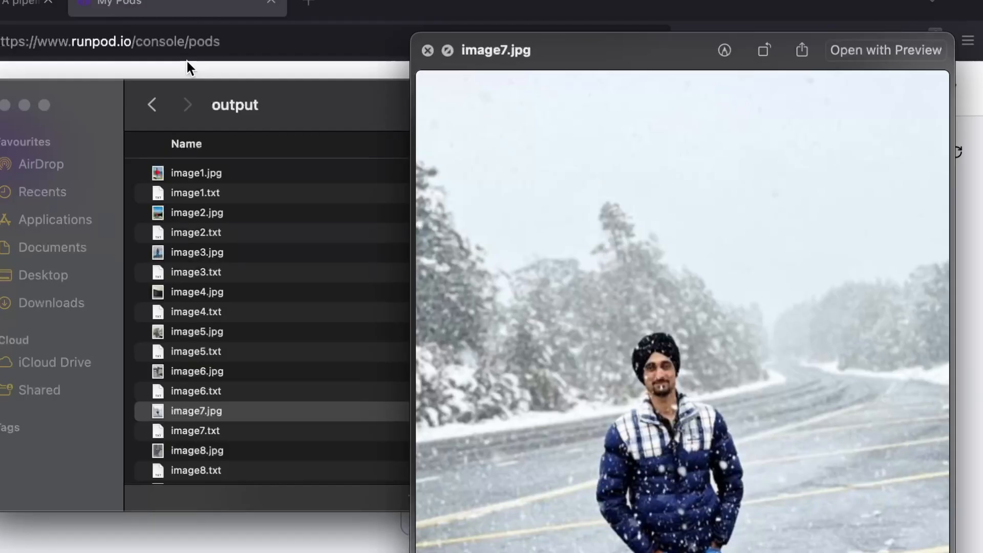
key("Down")
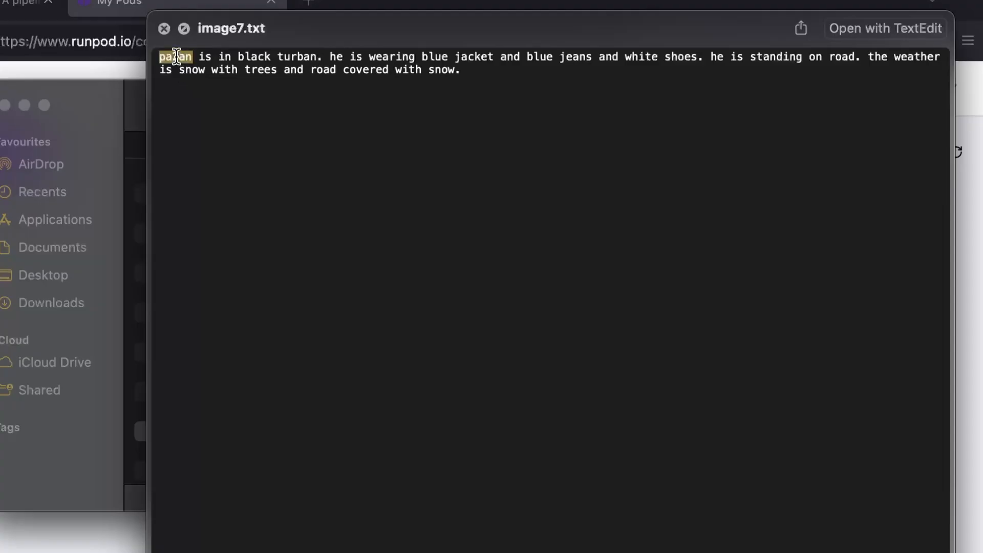
Preview image6.txt to check the trigger word opening its caption, return to image7.jpg and close the preview.
key("Up")
key("Up")
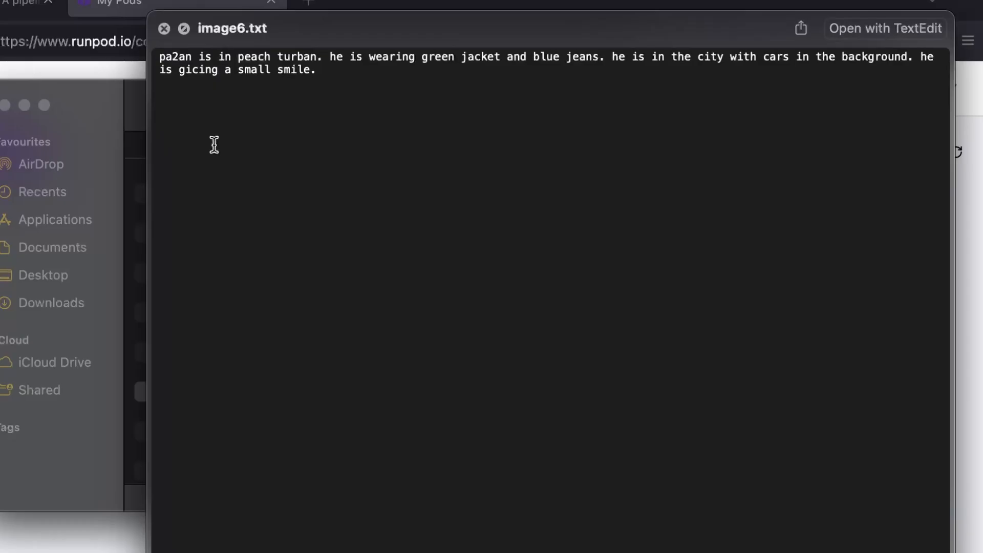
double_click(176, 57)
left_click(249, 91)
key("space")
key("space")
key("Down")
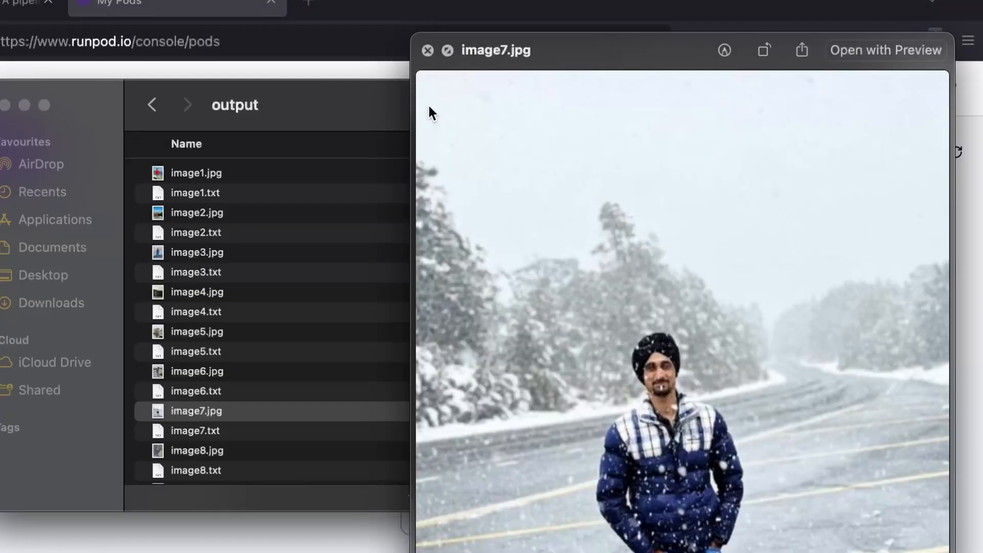
key("space")
Look through the rest of the dataset's image and caption pairs, down to image10.jpg and image10.txt.
scroll(295, 262, "down", 3)
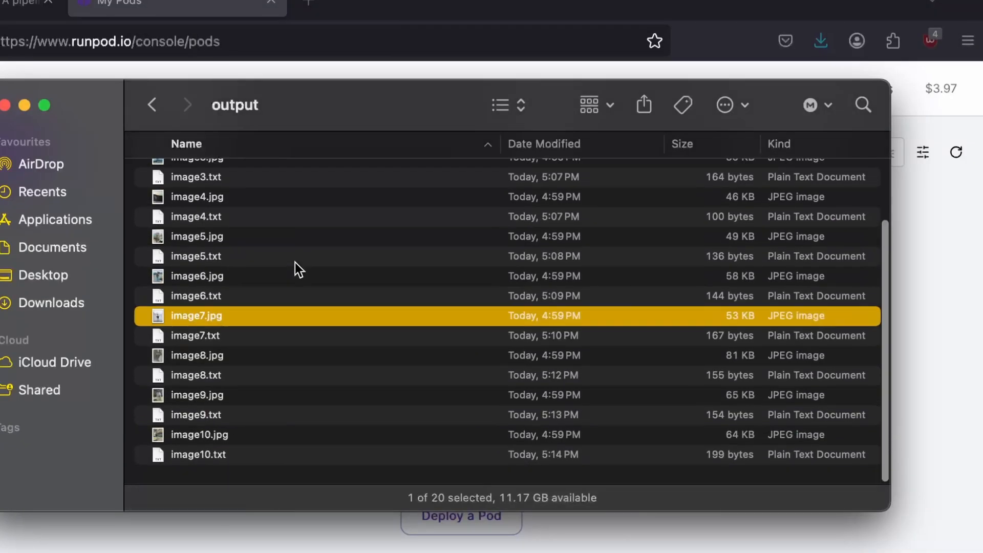
scroll(295, 262, "up", 3)
scroll(295, 262, "down", 3)
left_click(210, 441)
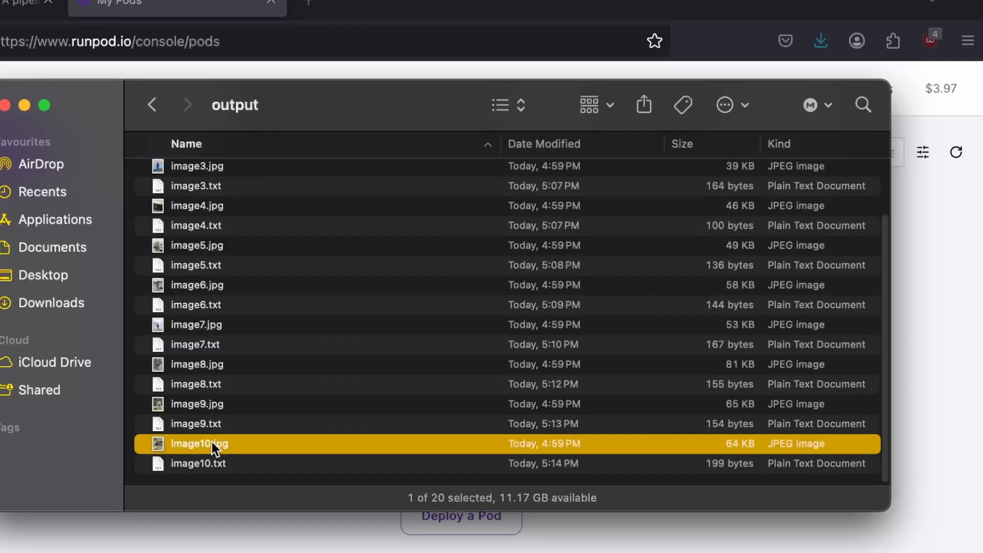
key("Down")
scroll(211, 443, "up", 10)
scroll(214, 448, "down", 5)
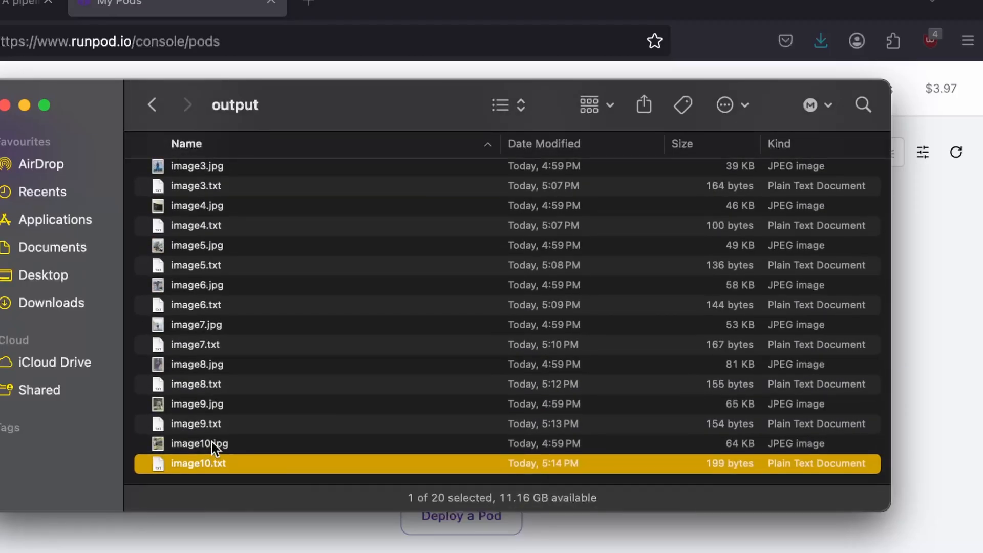
scroll(211, 441, "up", 3)
left_click(268, 173)
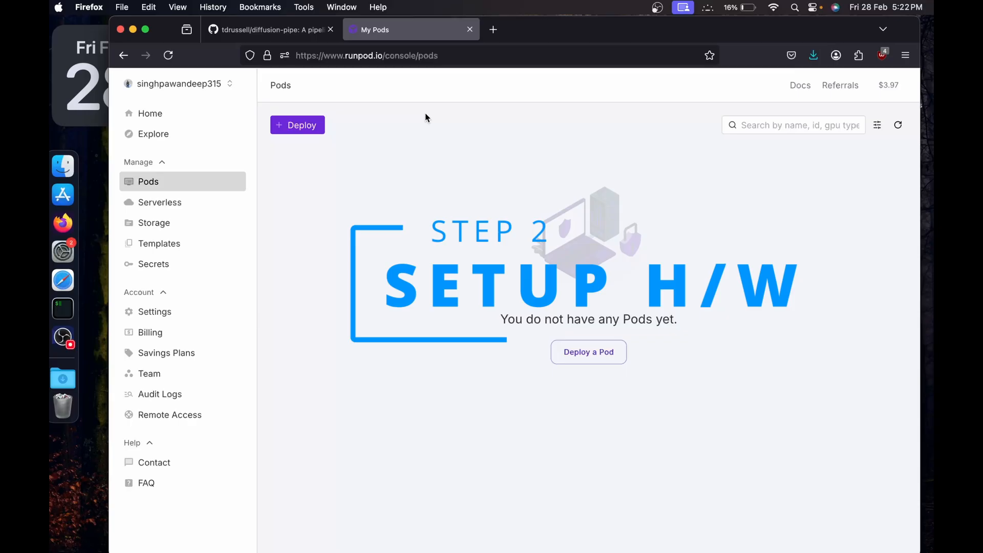
left_click(304, 128)
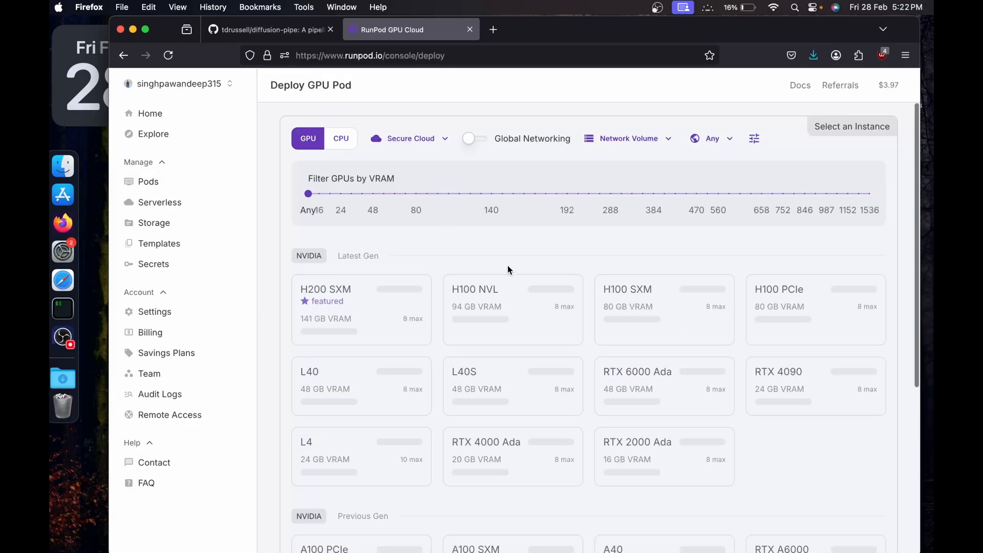
left_click(424, 136)
left_click(403, 196)
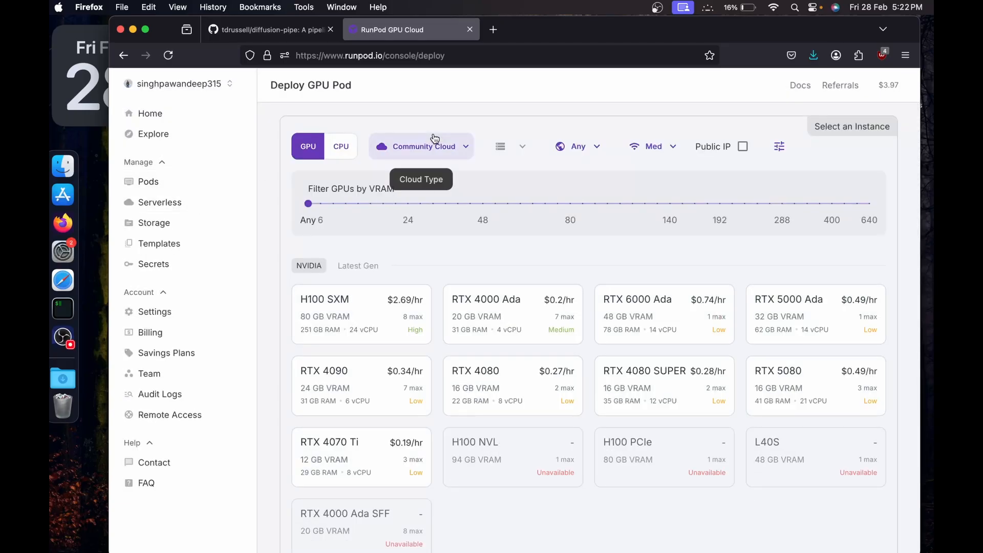
left_click(183, 188)
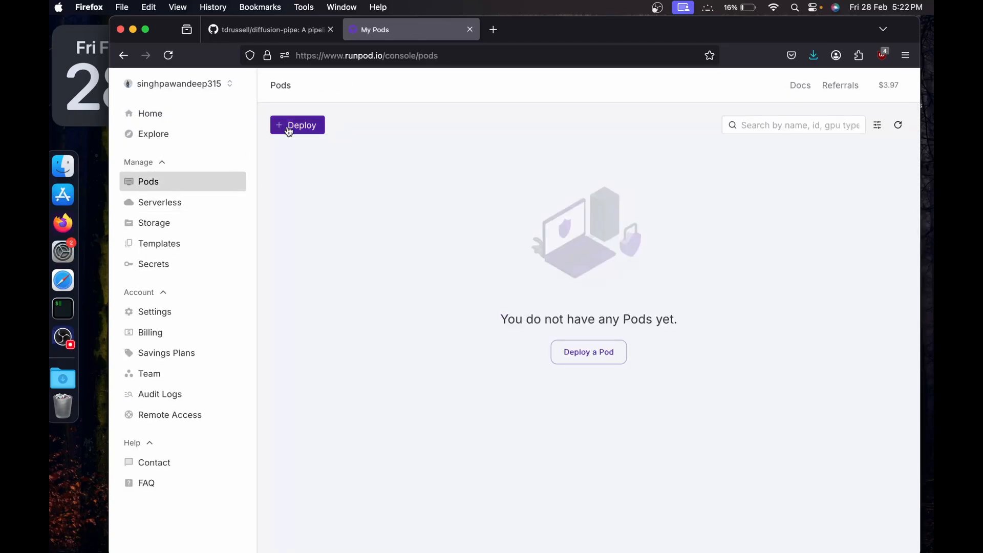
Begin a new GPU pod deployment on Community Cloud and choose the RTX A6000 with 48 GB VRAM.
left_click(289, 128)
left_click(411, 138)
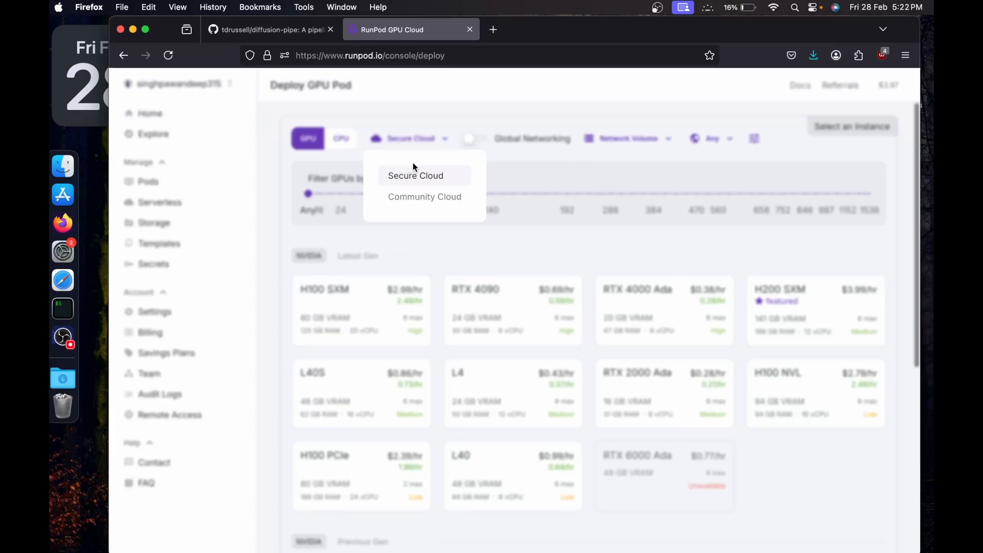
left_click(389, 204)
scroll(542, 282, "down", 10)
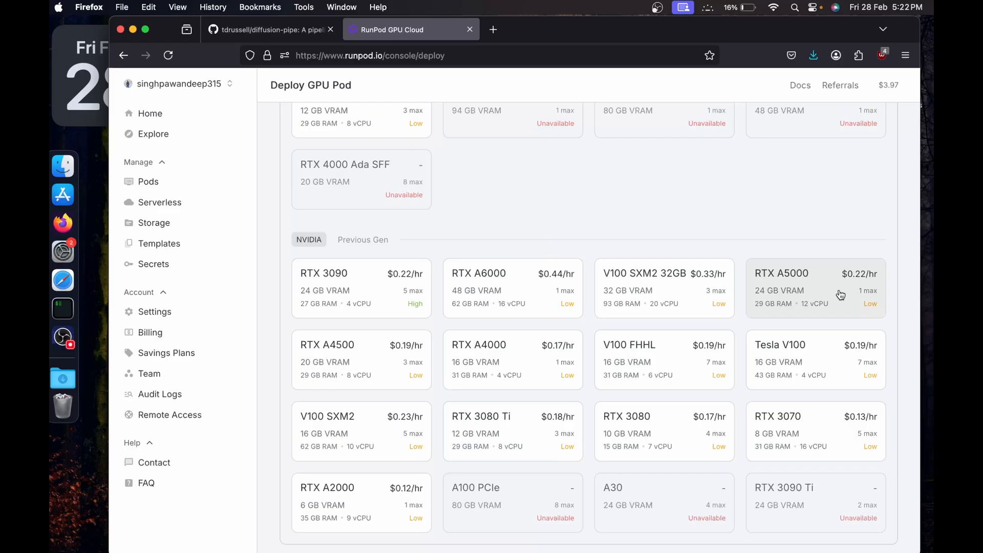
left_click(532, 306)
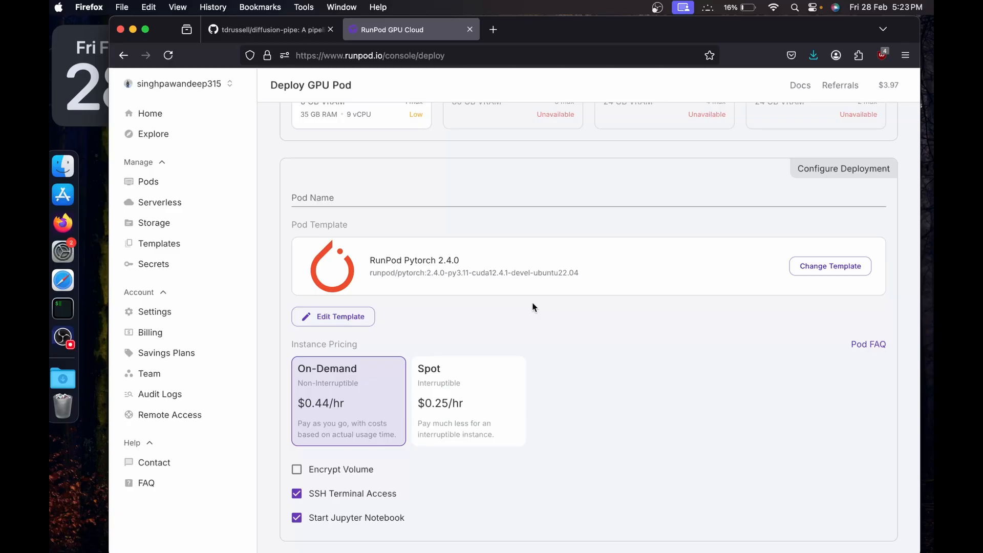
Change the pod template to the community template Better ComfyUI CUDA12 Full.
left_click(802, 273)
left_click(400, 187)
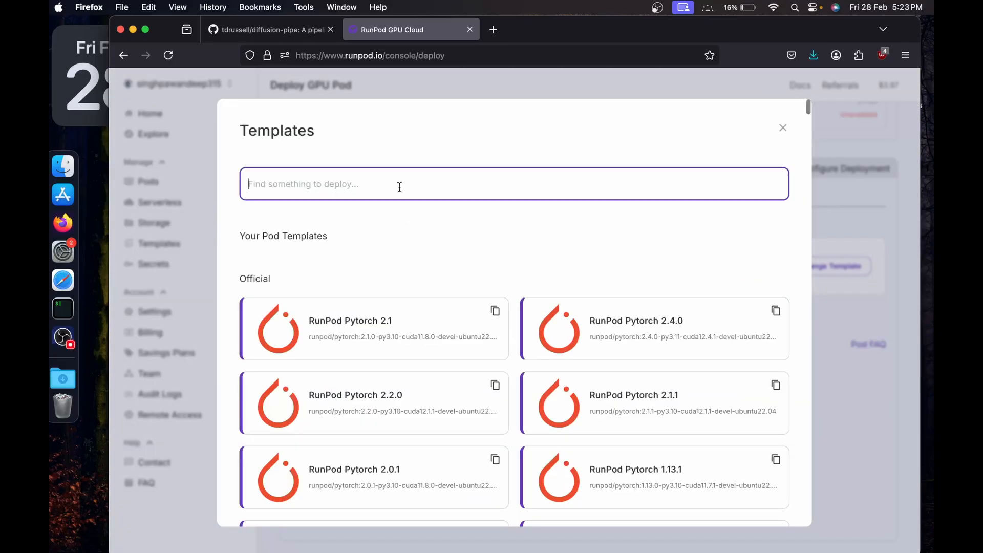
scroll(358, 281, "down", 15)
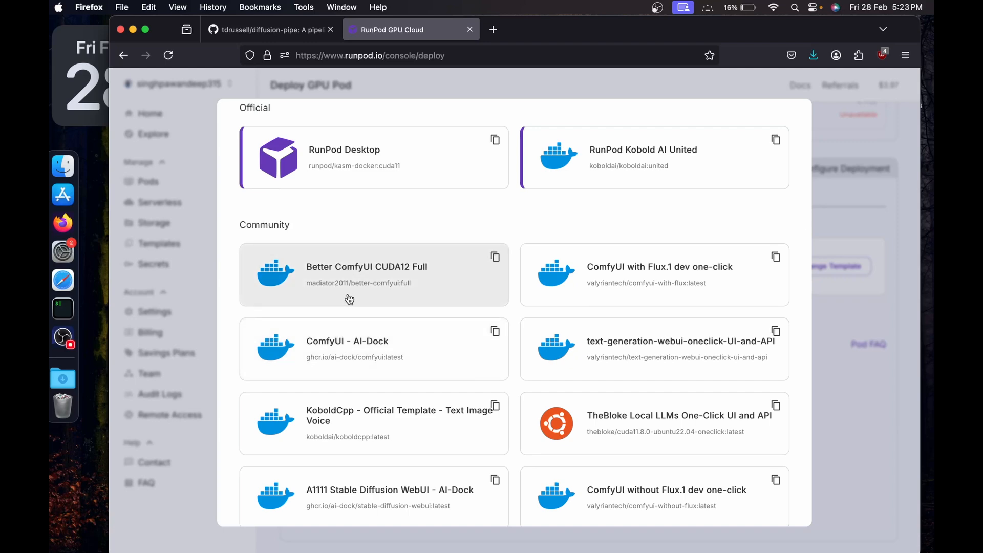
left_click(349, 299)
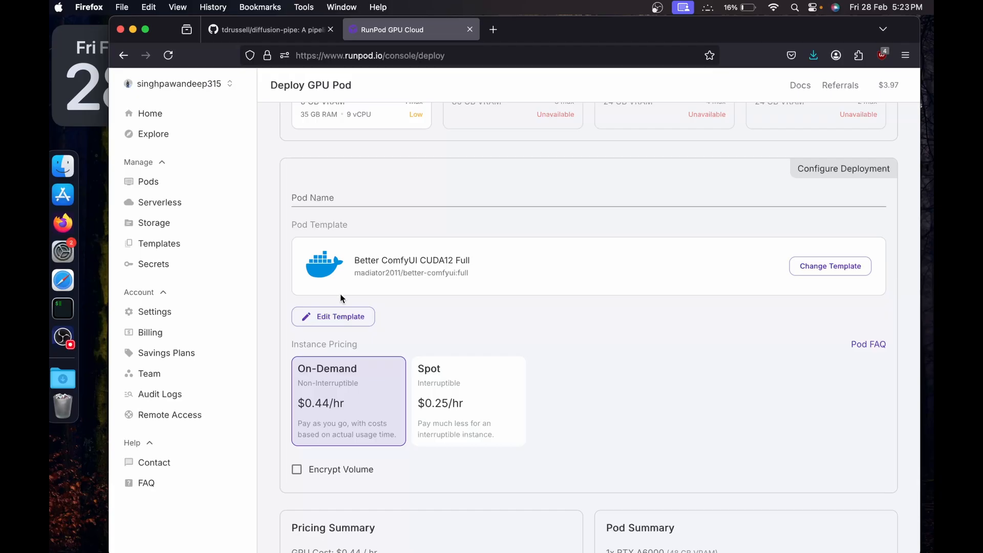
Override the pod template's volume disk size to 100 GB and apply the overrides.
left_click(329, 317)
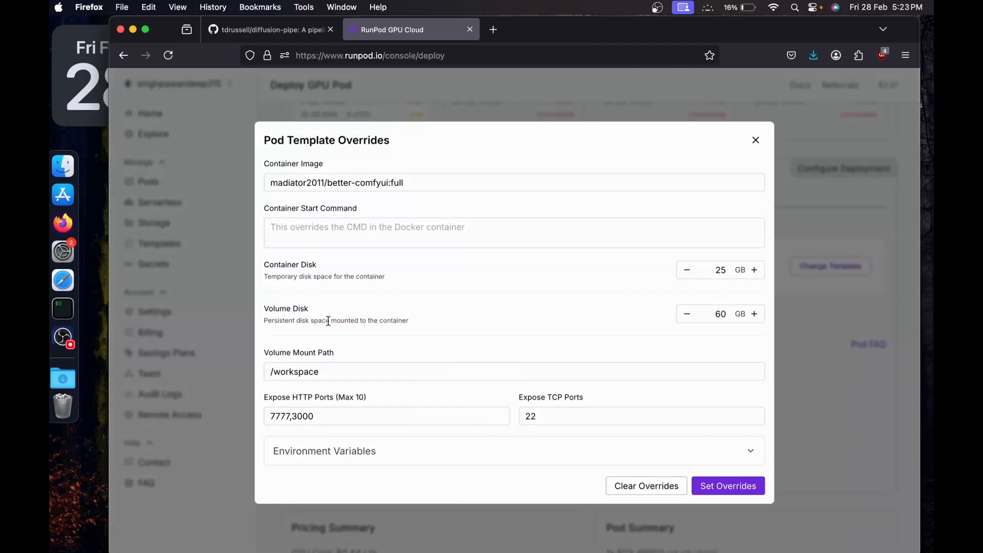
left_click(722, 312)
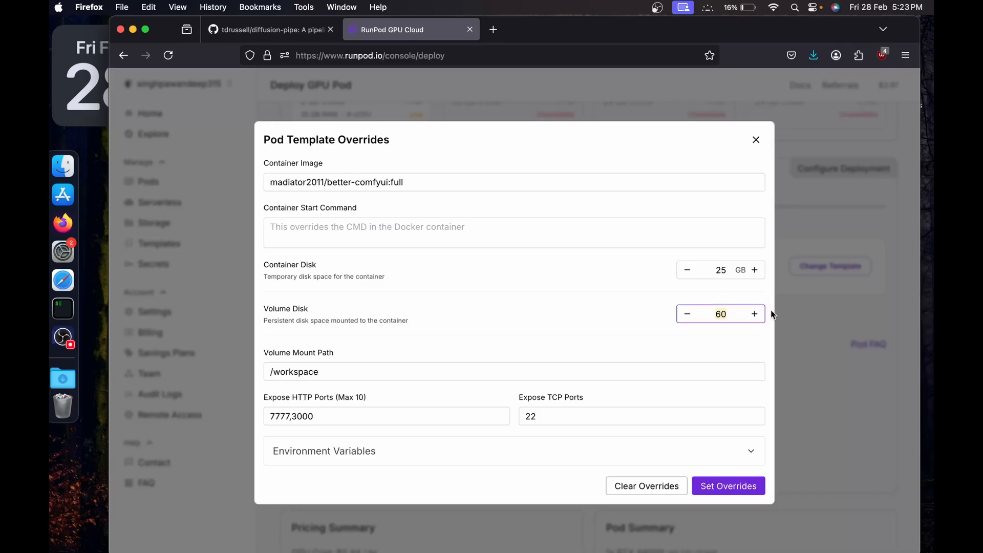
type("100")
left_click(728, 485)
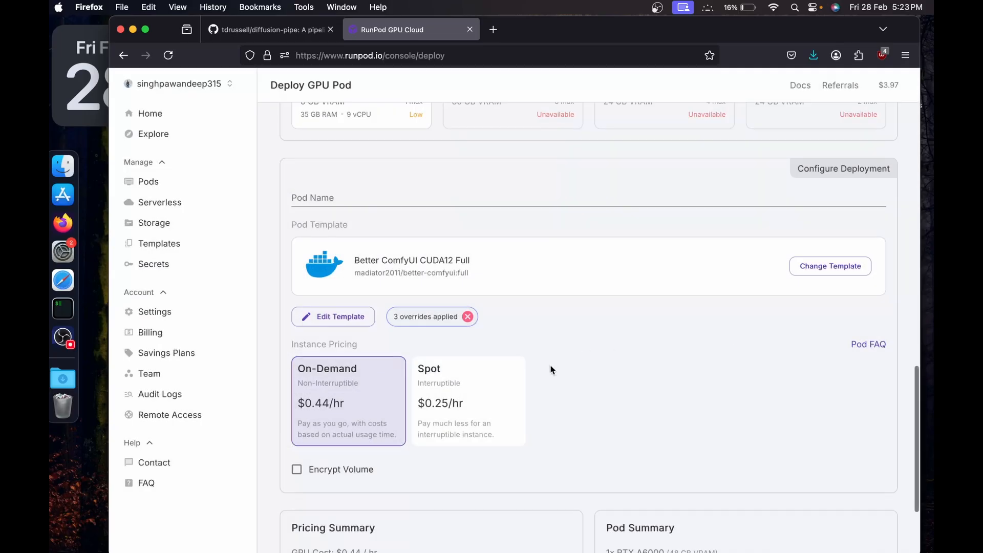
Deploy the RTX A6000 pod on-demand and go to the list of pods.
scroll(548, 373, "down", 3)
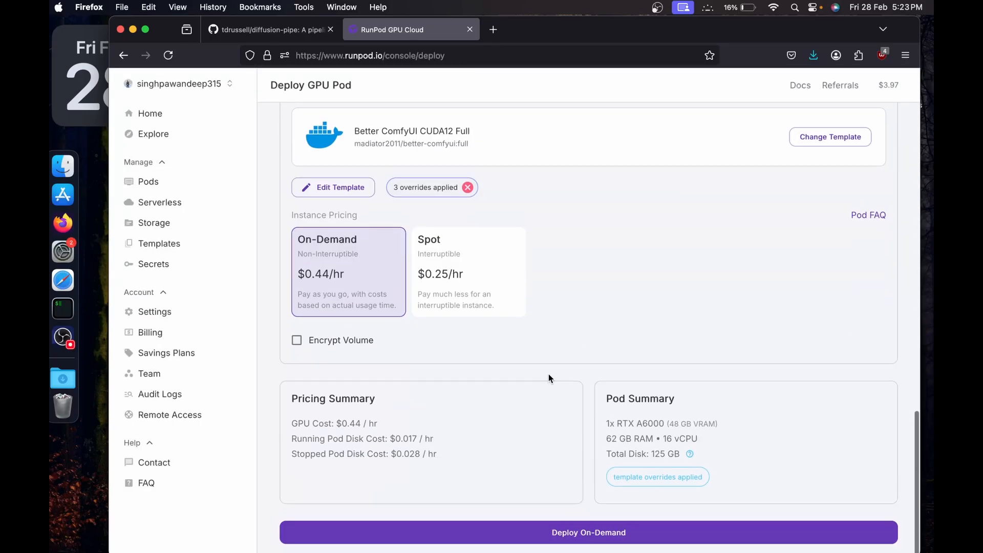
left_click(486, 534)
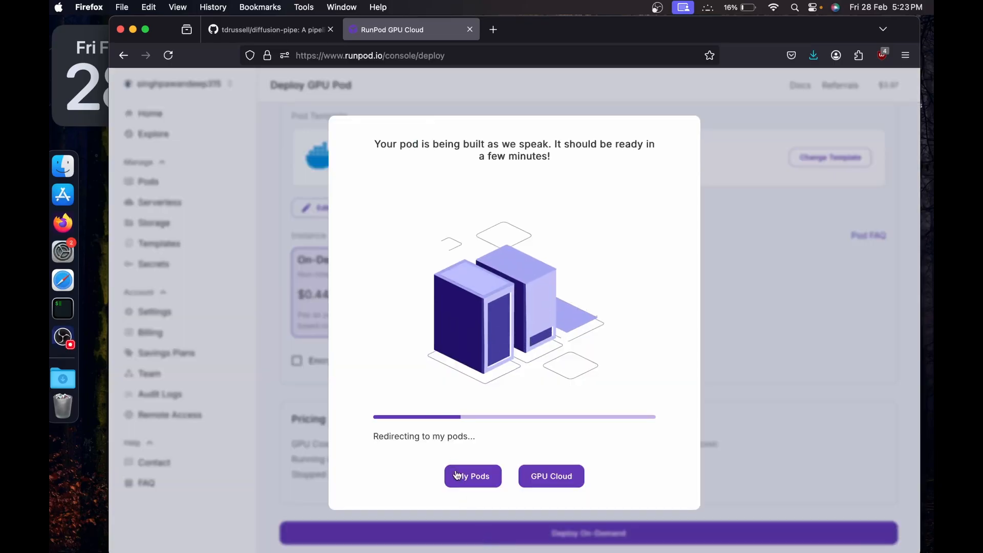
left_click(457, 474)
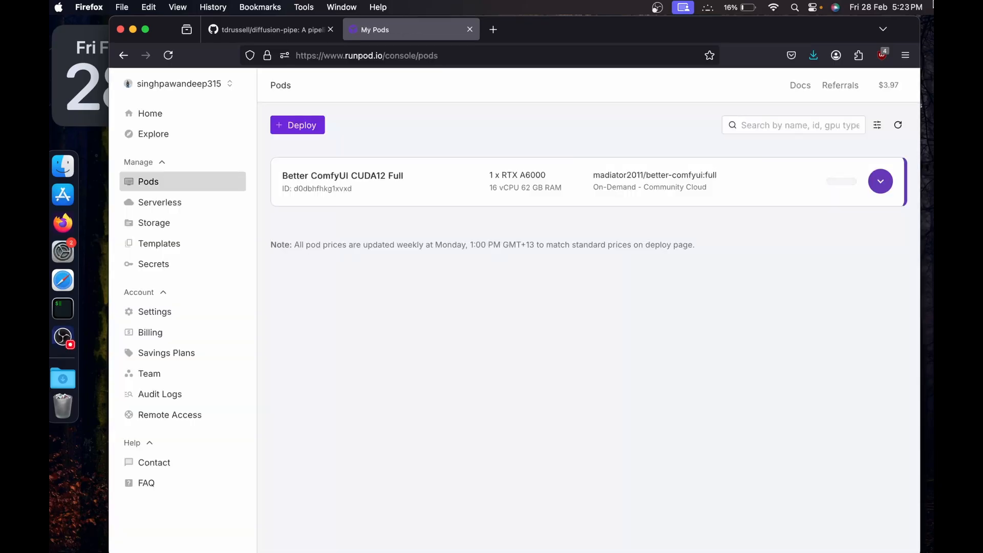
Connect to the new pod's HTTP service on port 7777 and show the bottom panel in code-server.
left_click(885, 184)
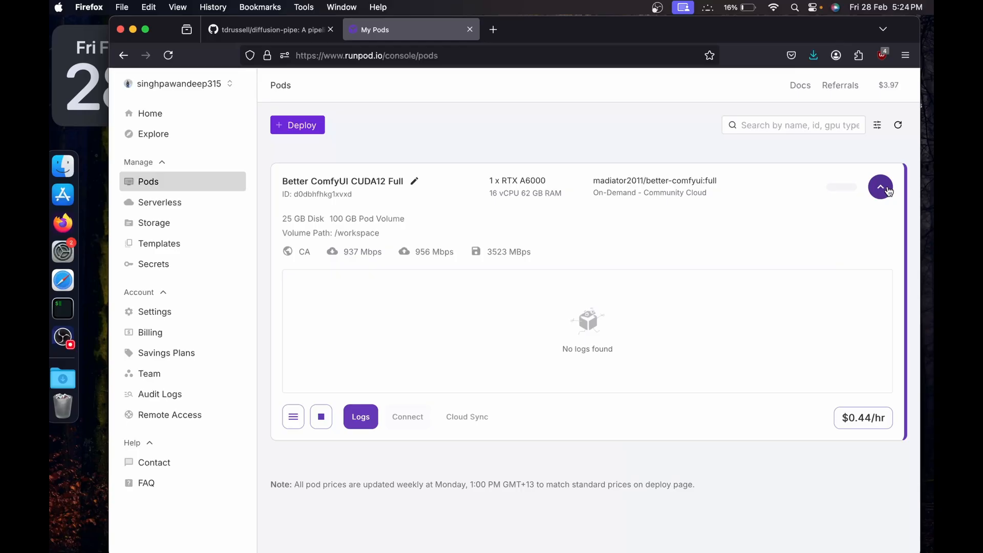
left_click(398, 420)
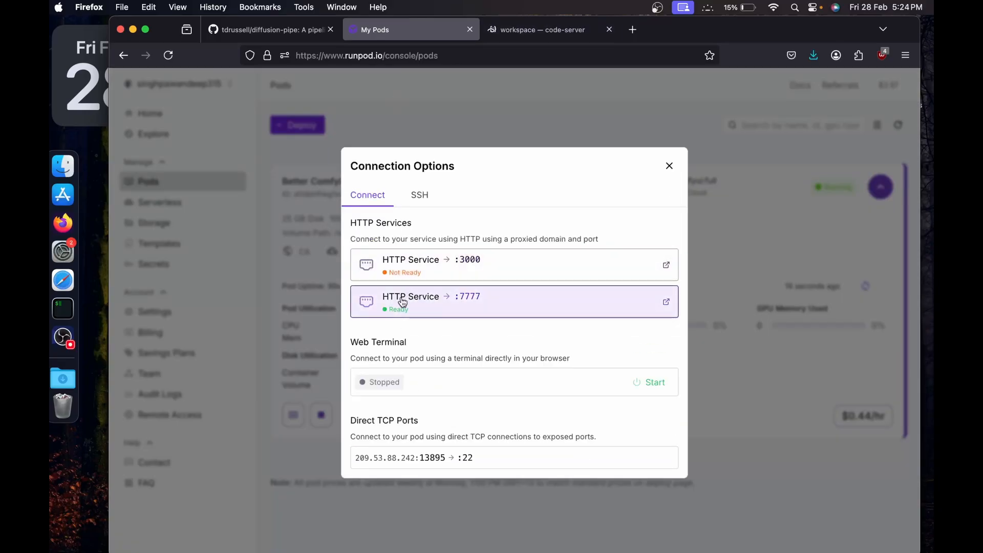
left_click(464, 309)
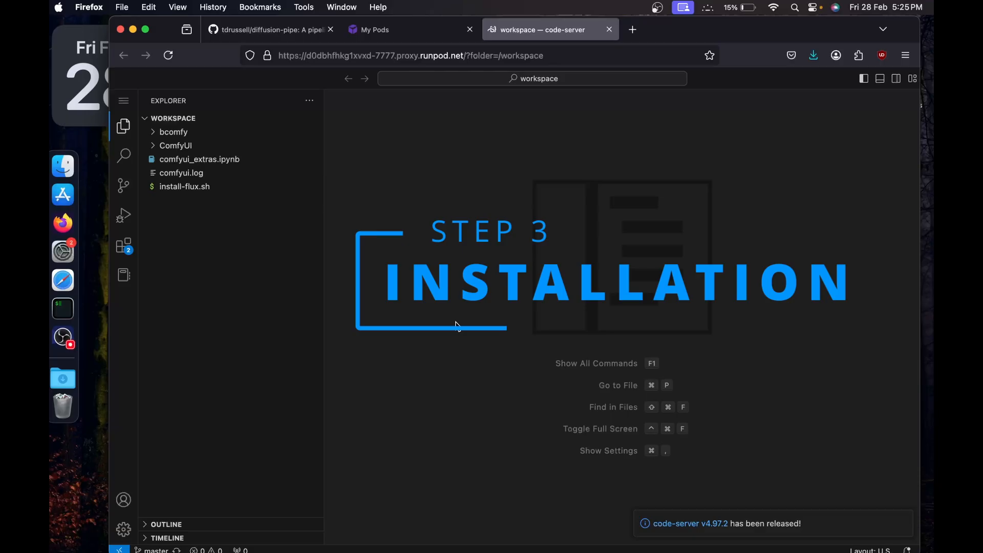
left_click(881, 81)
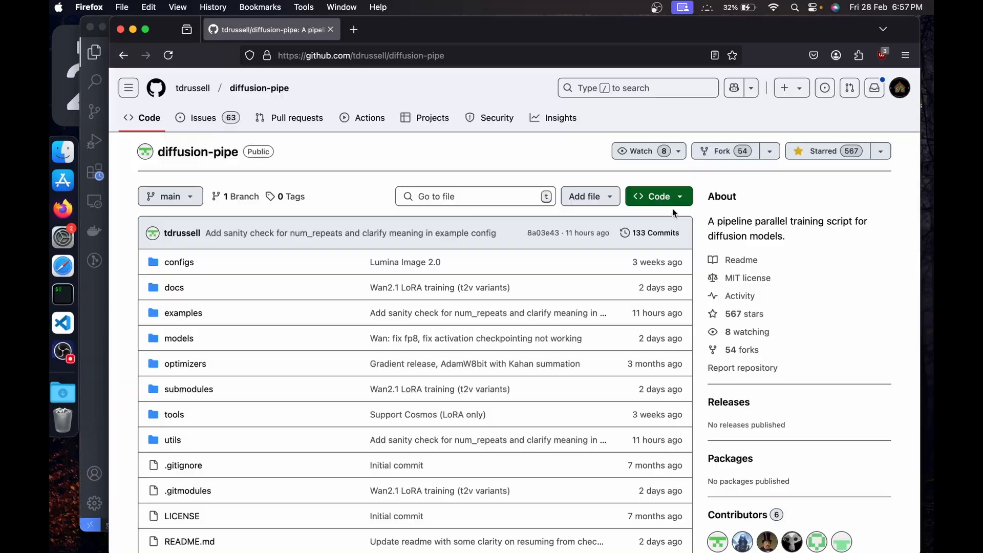
Copy the HTTPS clone URL of the diffusion-pipe repository on GitHub.
left_click(674, 200)
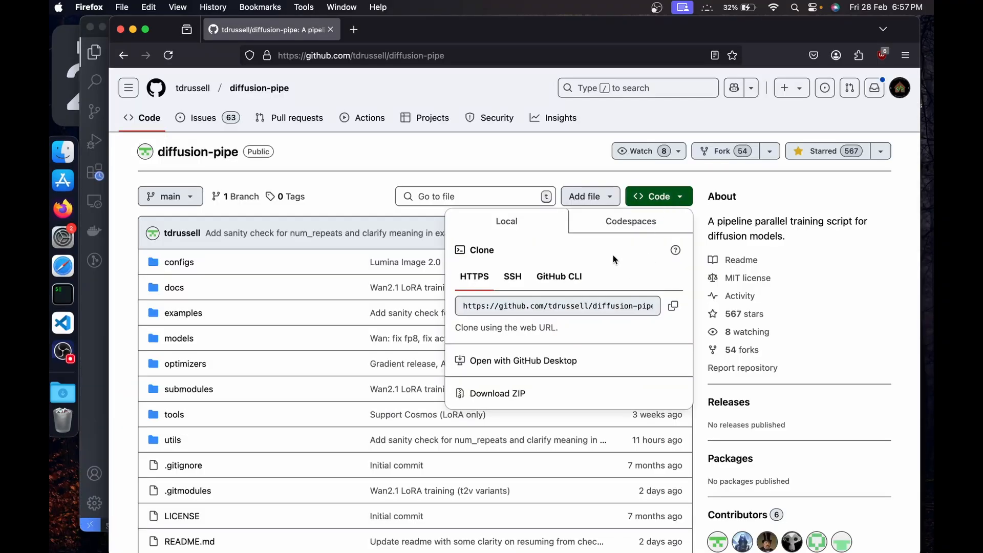
left_click(671, 307)
left_click(650, 200)
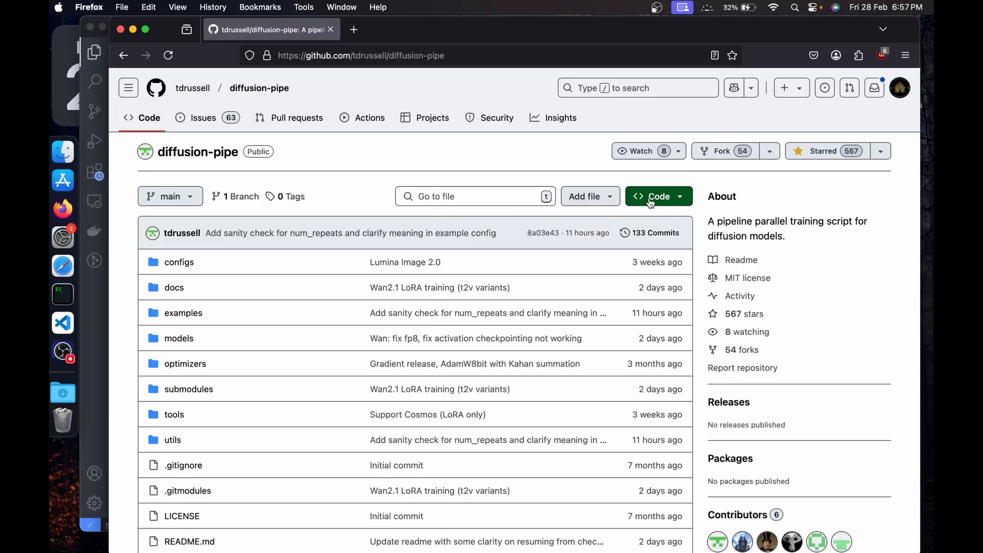
left_click(650, 200)
left_click(671, 308)
left_click(807, 288)
Switch to Visual Studio Code, clear its terminal and begin entering a git clone command.
key("ctrl+Up")
left_click(371, 268)
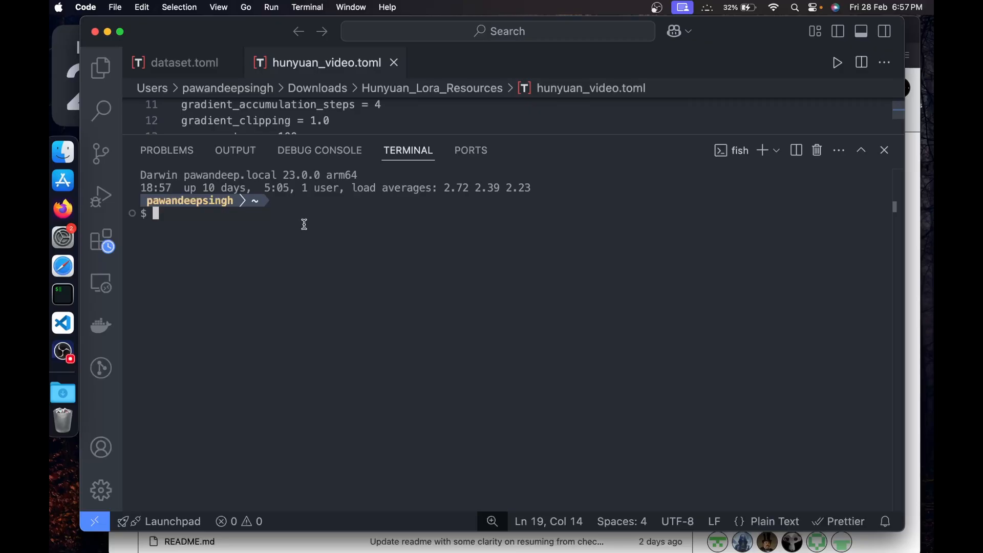
type("clear")
key("Return")
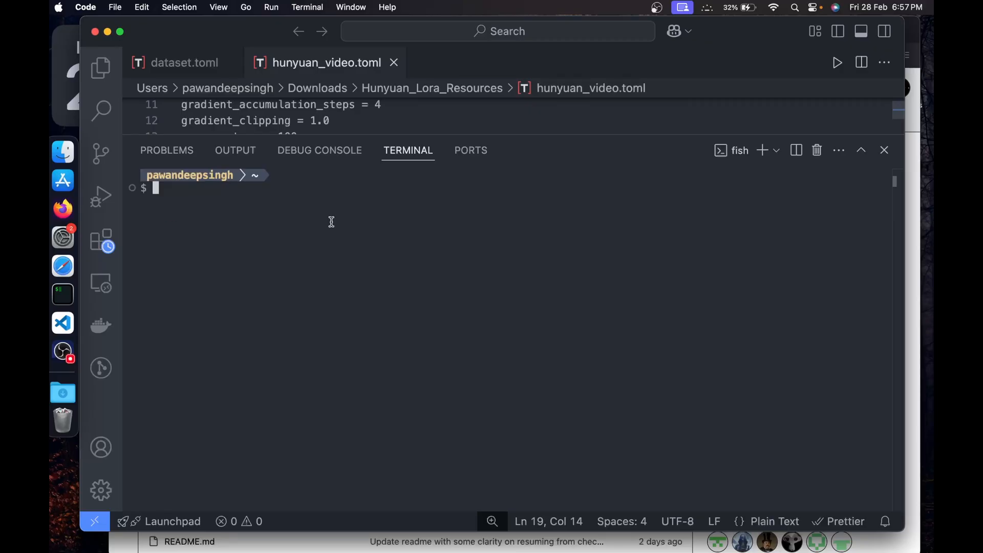
type("git clone")
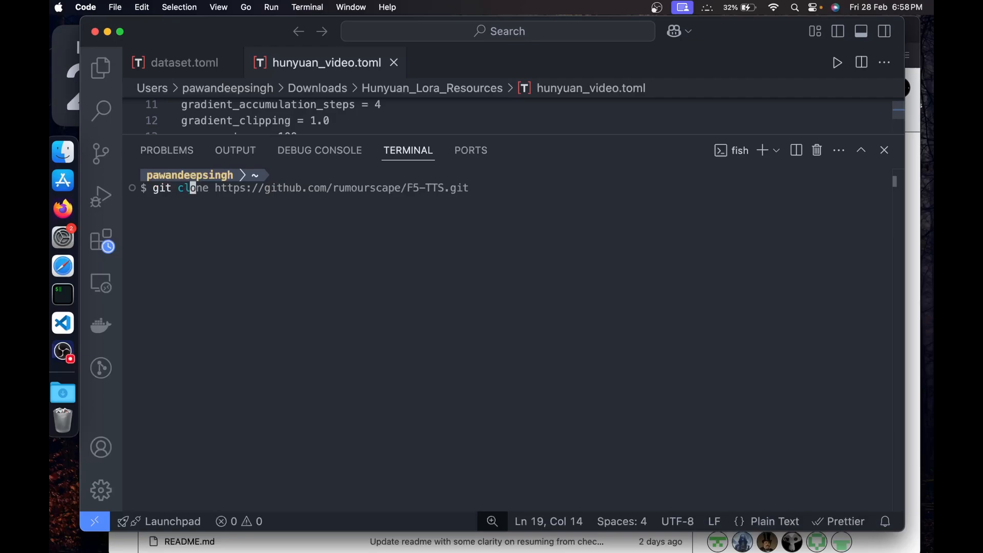
Return to Firefox and copy the git clone command with --recurse-submodules from the README's Installing section.
key("ctrl+Up")
left_click(685, 147)
scroll(507, 247, "down", 15)
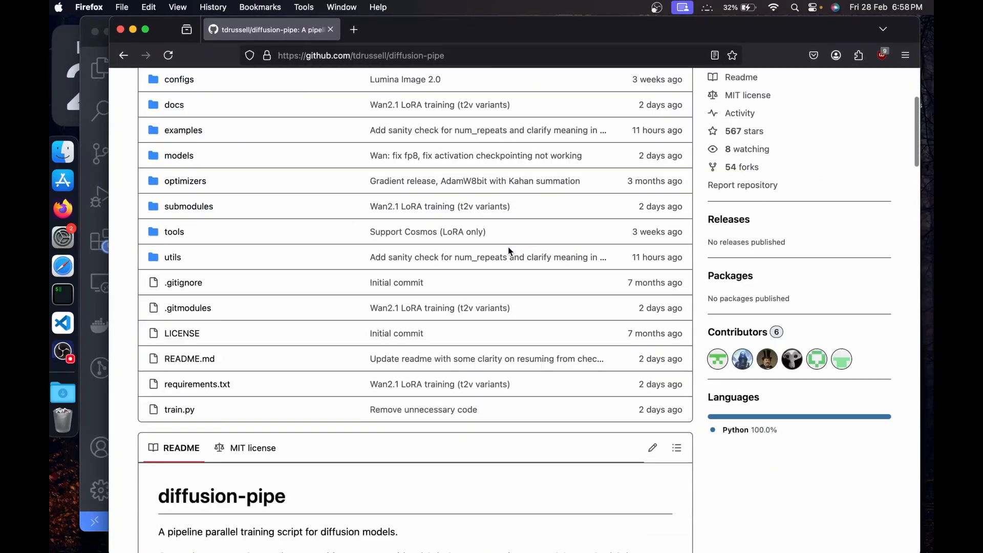
scroll(508, 251, "down", 10)
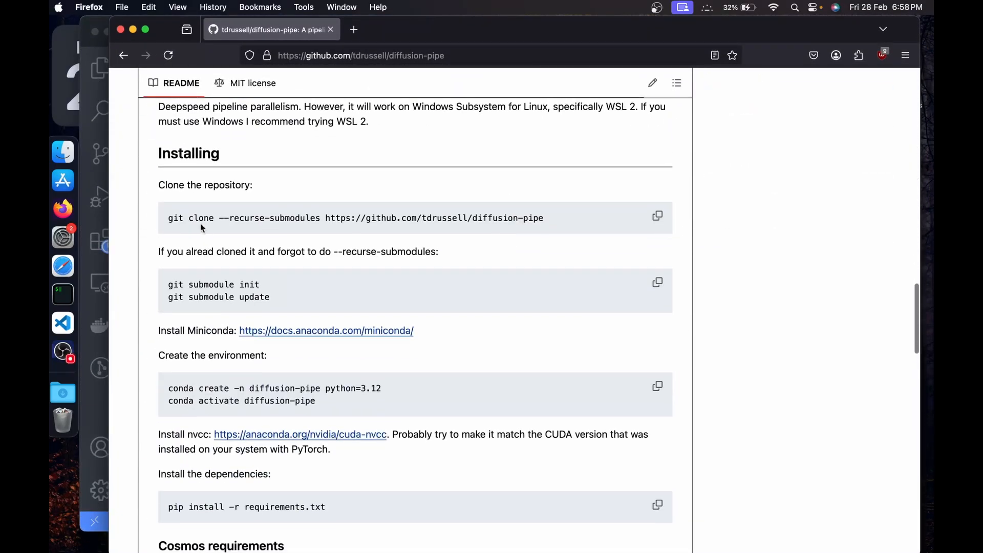
left_click(657, 215)
key("ctrl+Up")
left_click(357, 395)
key("BackSpace")
key("BackSpace")
key("BackSpace")
key("BackSpace")
key("BackSpace")
key("BackSpace")
key("BackSpace")
key("BackSpace")
key("BackSpace")
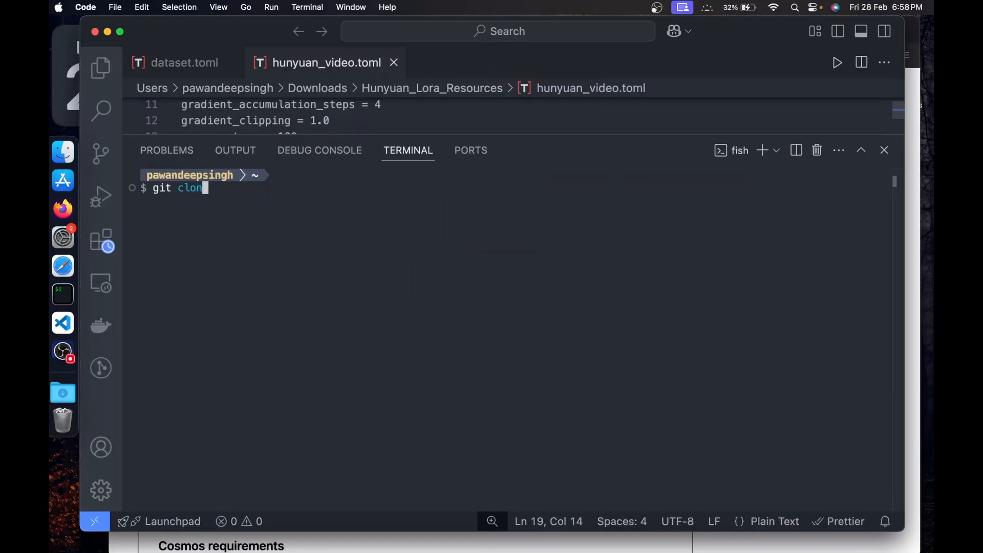
key("super+v")
key("Return")
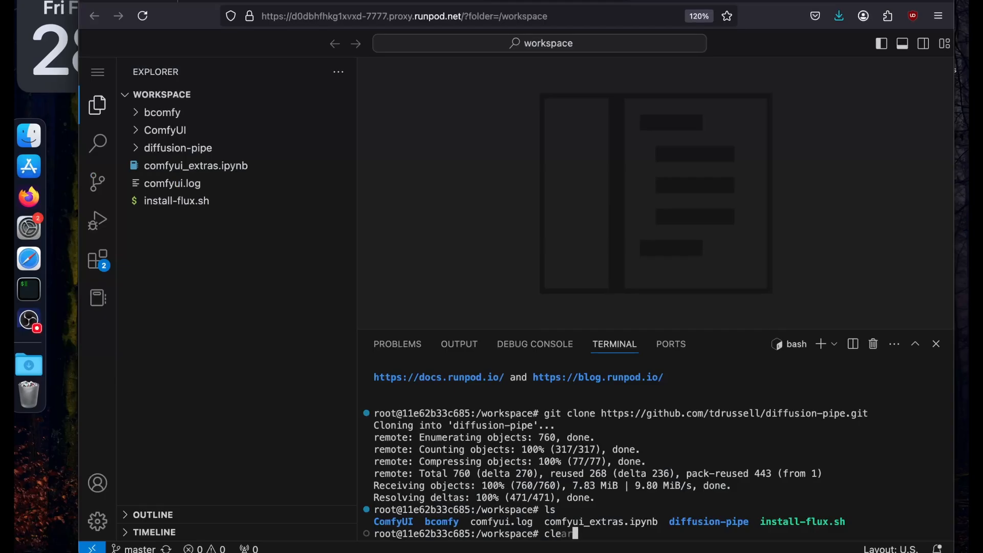
Clear and enlarge the pod's code-server terminal and list the contents of the workspace folder.
key("ctrl+l")
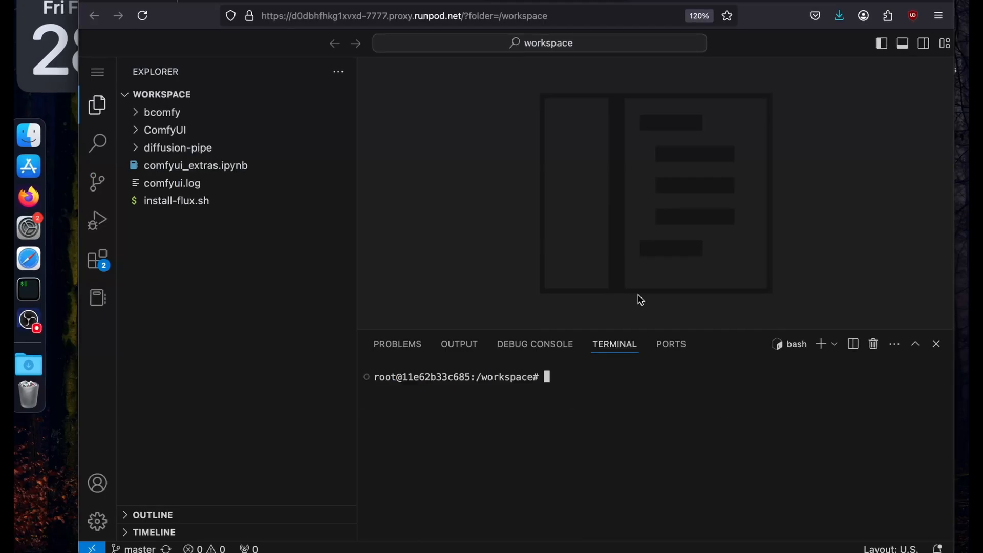
left_click_drag(639, 328, 645, 194)
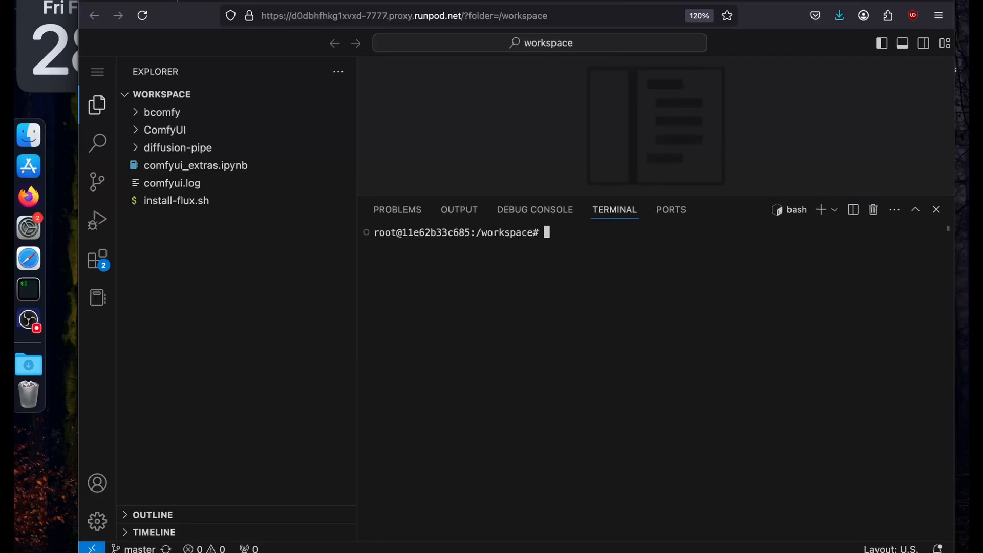
type("ls")
key("Return")
double_click(710, 245)
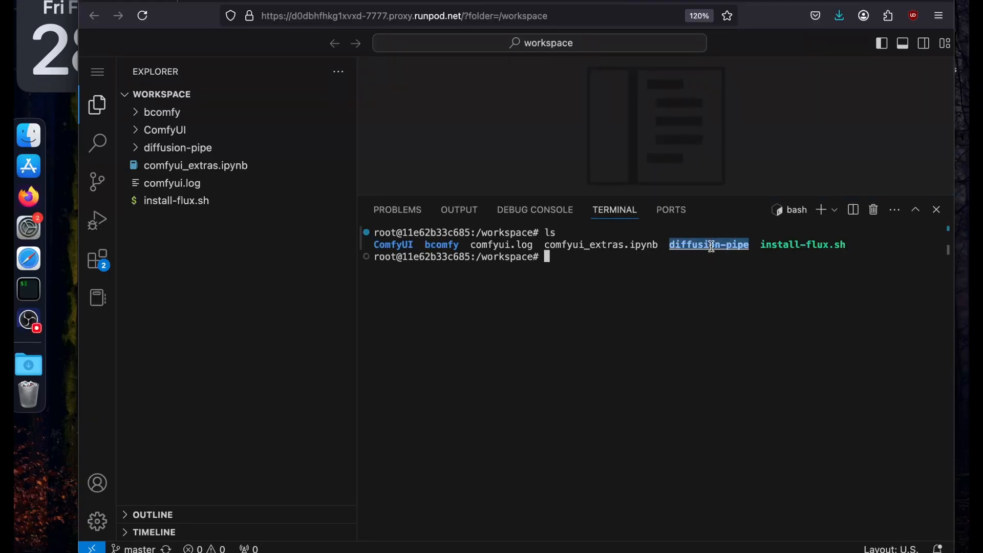
left_click(660, 281)
Change into the diffusion-pipe directory and list its files.
type("cd ")
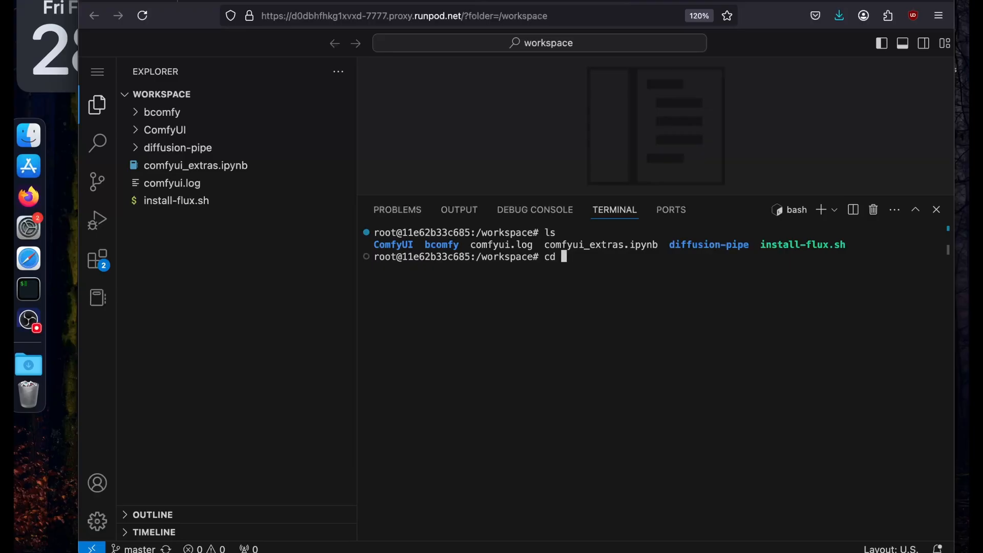
type("diffusion")
key("Tab")
key("Return")
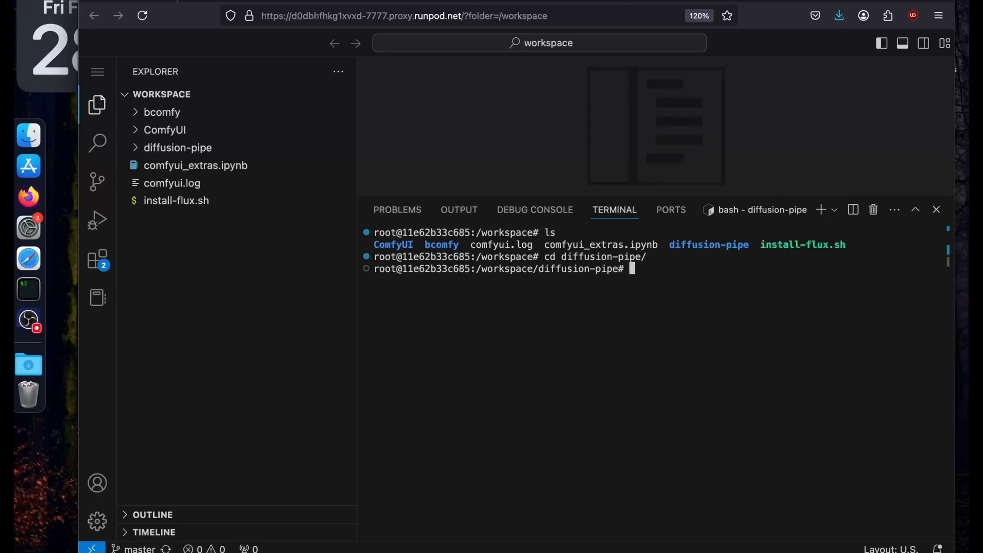
type("ls")
key("Return")
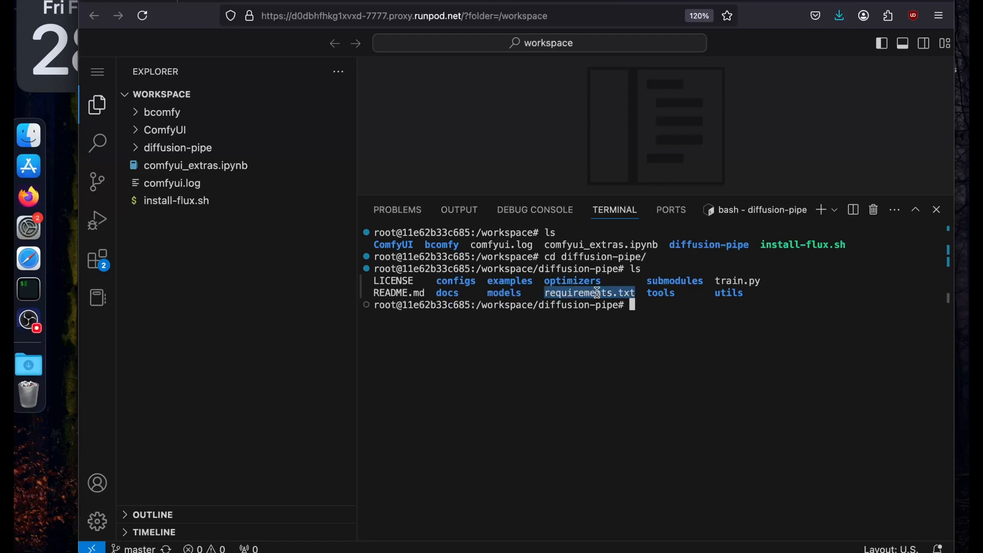
Install the Python dependencies with pip install -r requirements.txt.
type("pip install ")
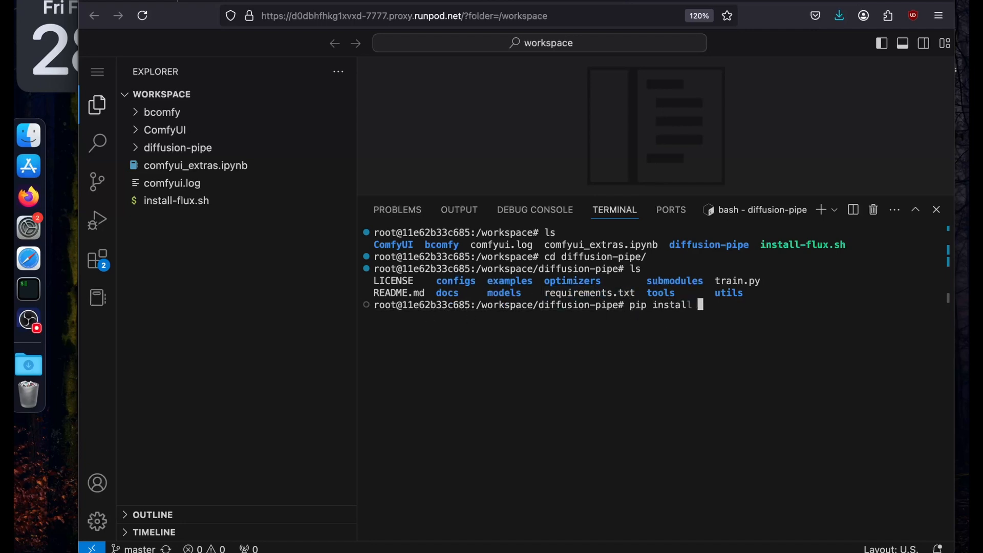
type("-r requirements.txt")
key("Return")
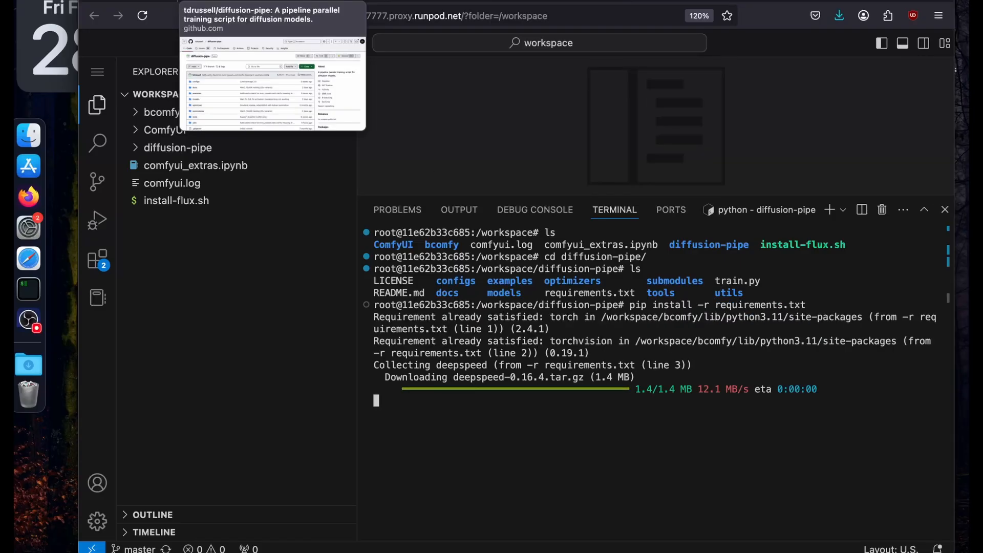
Open the supported models doc from the diffusion-pipe README in a new tab and switch to it.
left_click(231, 1)
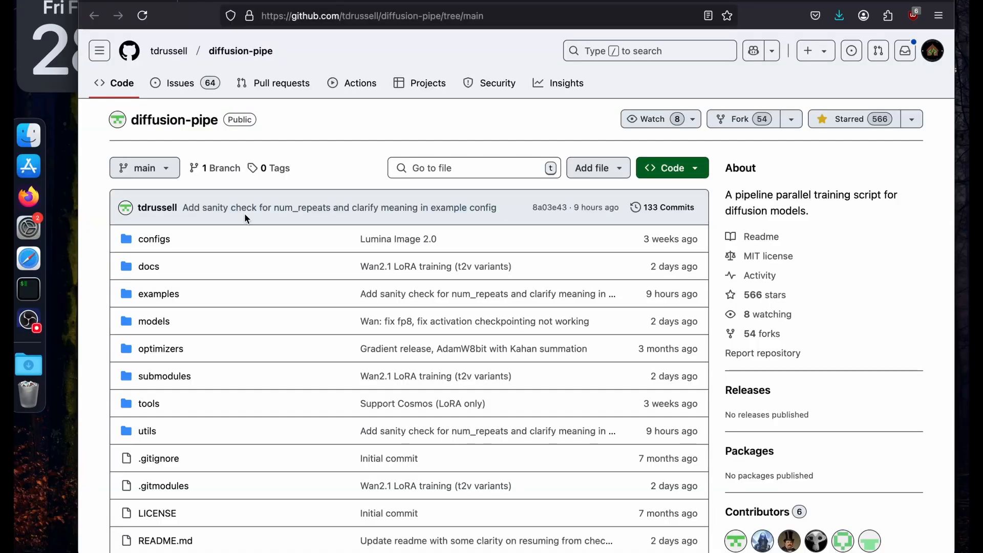
scroll(244, 213, "down", 15)
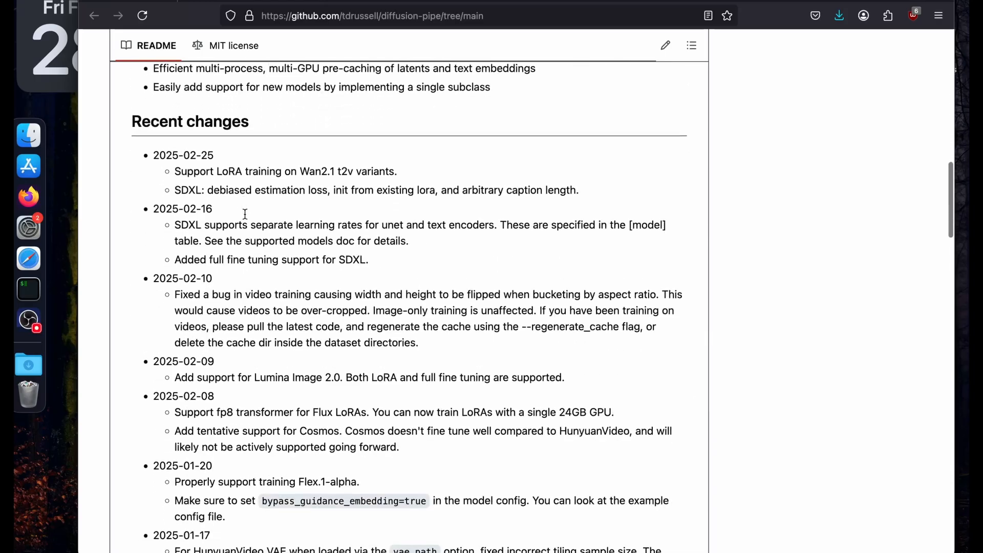
scroll(244, 214, "down", 15)
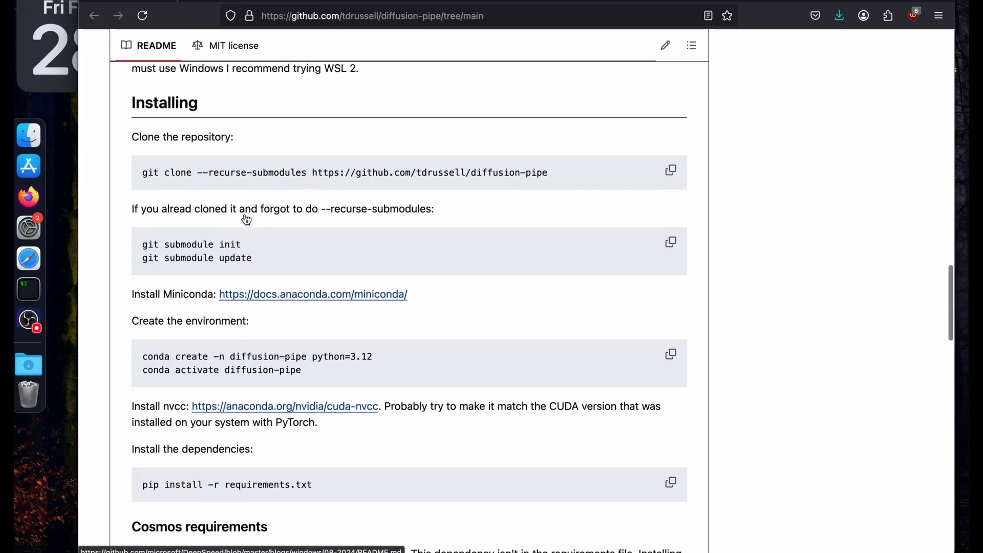
scroll(246, 219, "down", 15)
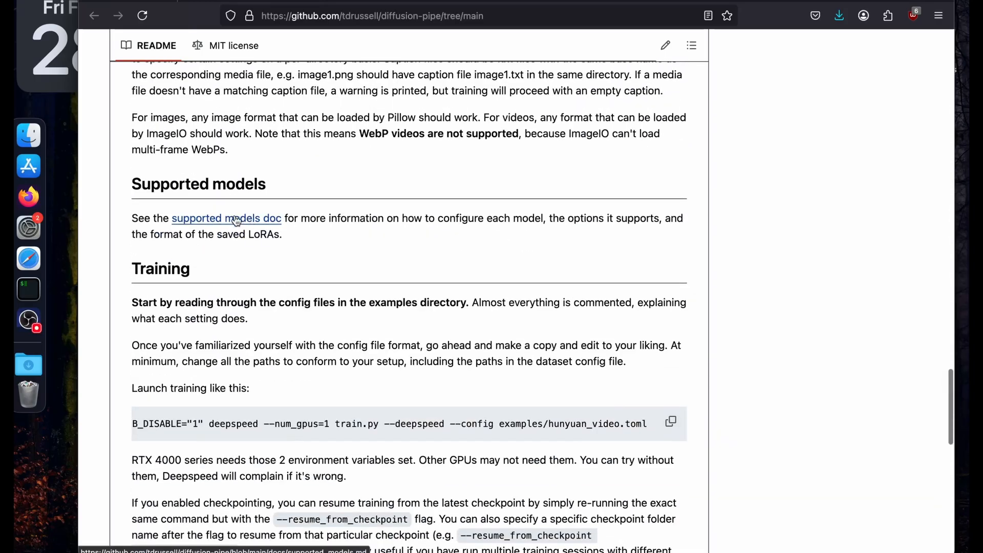
right_click(236, 220)
left_click(255, 223)
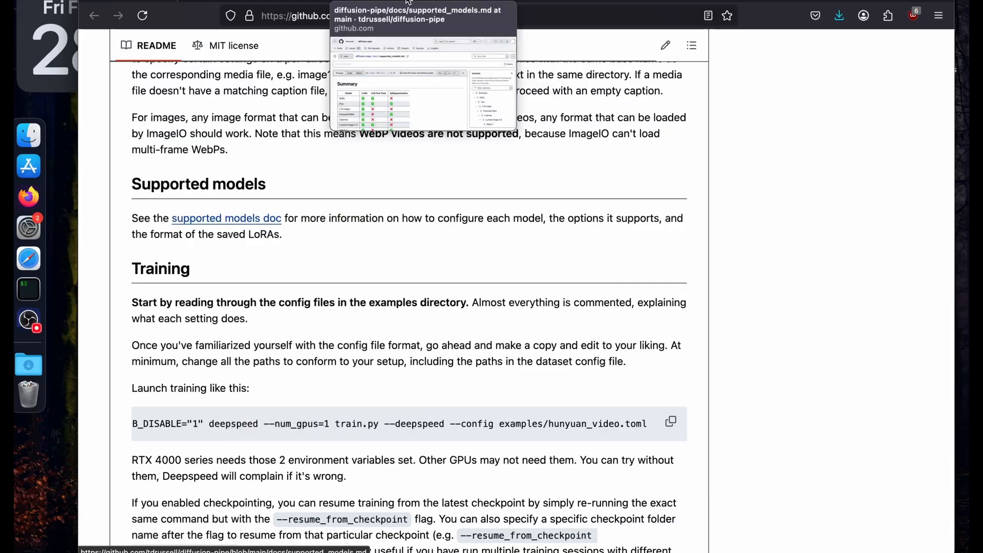
left_click(408, 2)
Open the Wan2.1-T2V-1.3B model link from the doc's Wan2.1 section in a new tab.
scroll(446, 258, "down", 20)
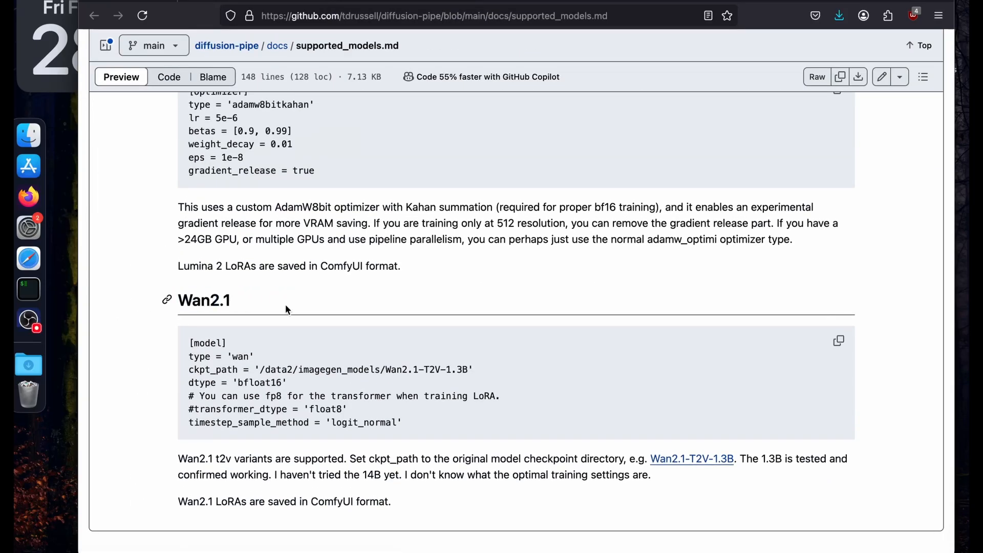
right_click(696, 457)
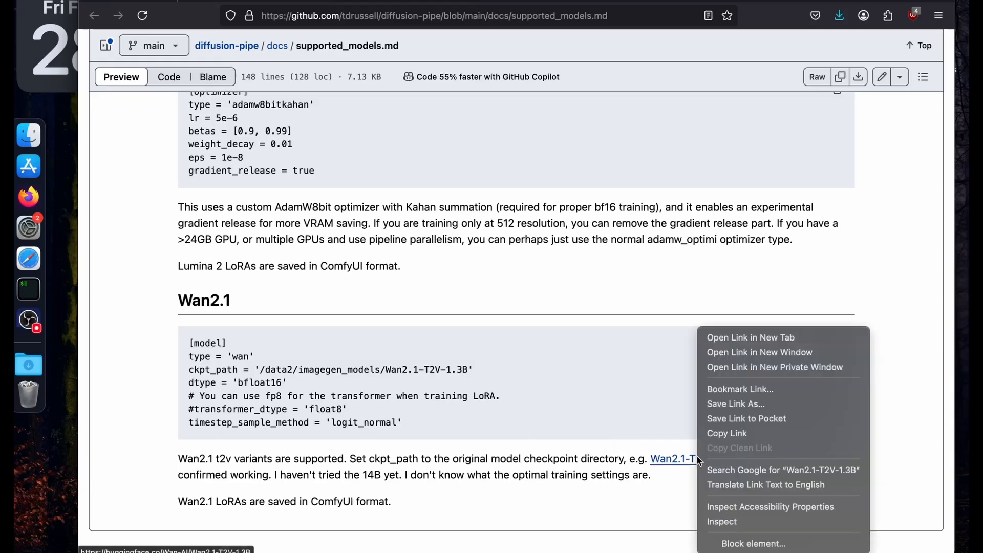
left_click(726, 337)
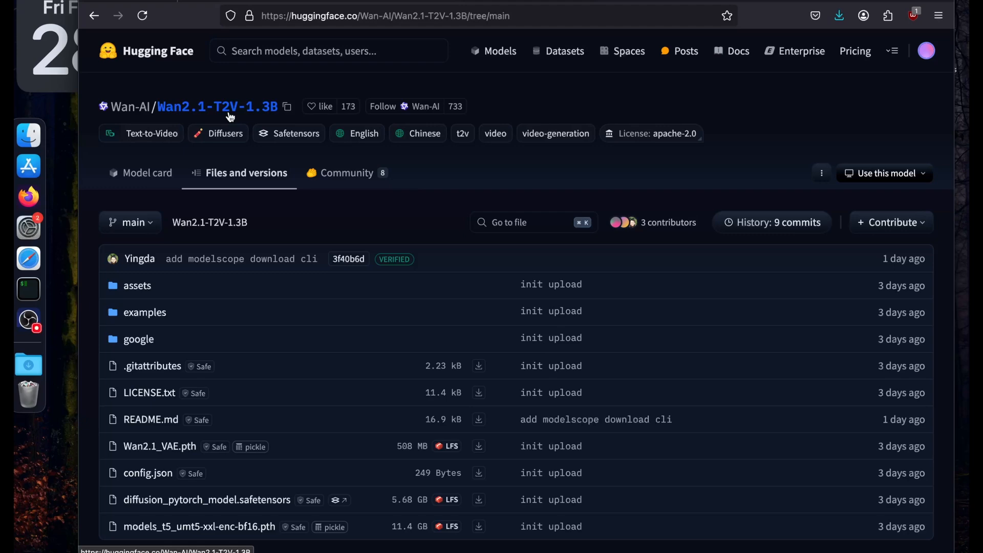
Check the Wan-AI organization's model list, then reopen Wan2.1-T2V-1.3B and show its repository files.
left_click(129, 108)
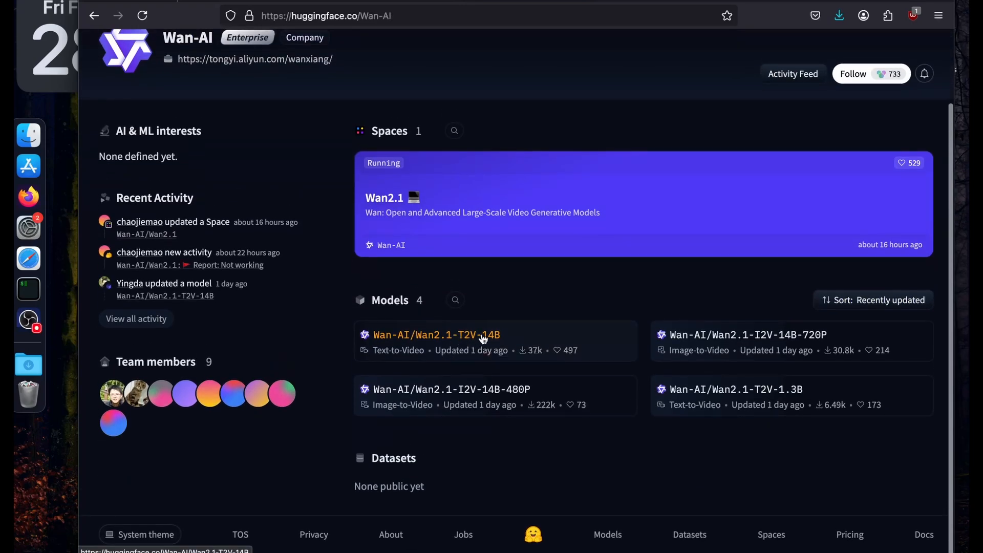
left_click(745, 389)
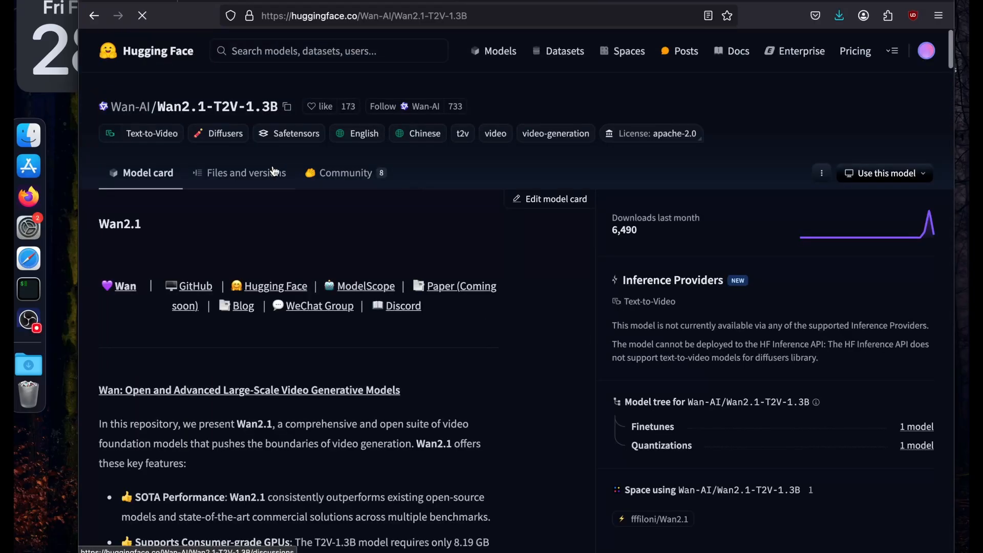
left_click(233, 176)
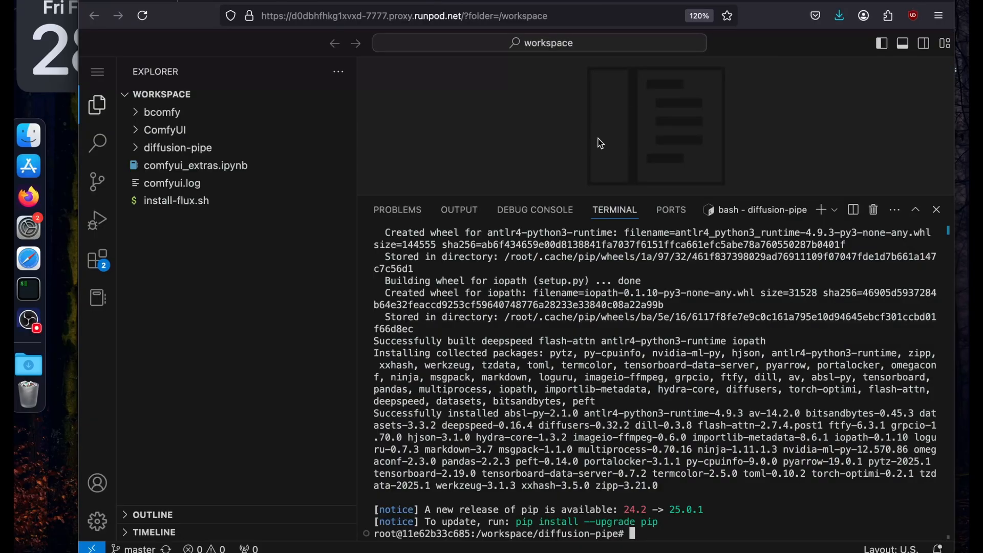
Switch to the workspace terminal, clear its output and list the files in the diffusion-pipe directory.
type("clear")
key("Return")
type("ls")
key("Return")
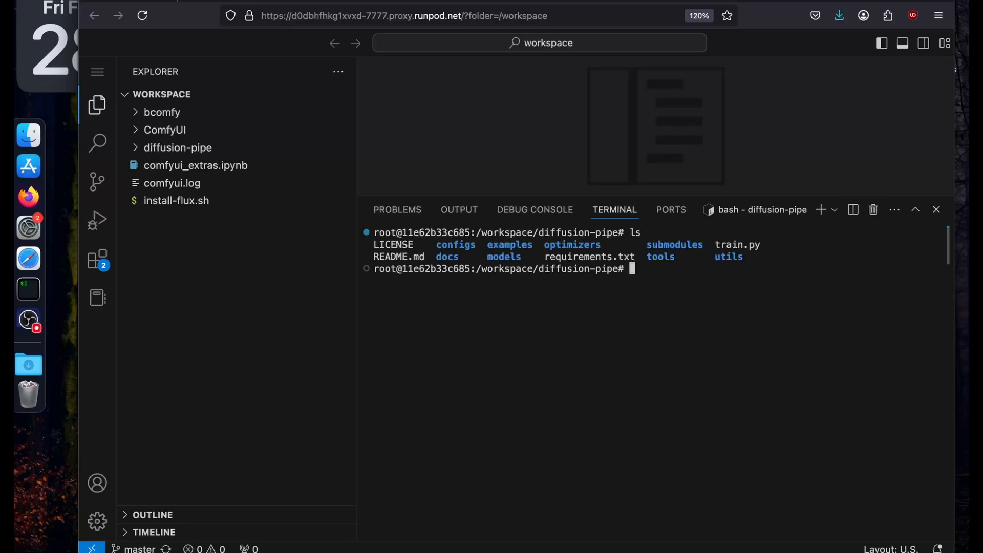
key("ctrl+l")
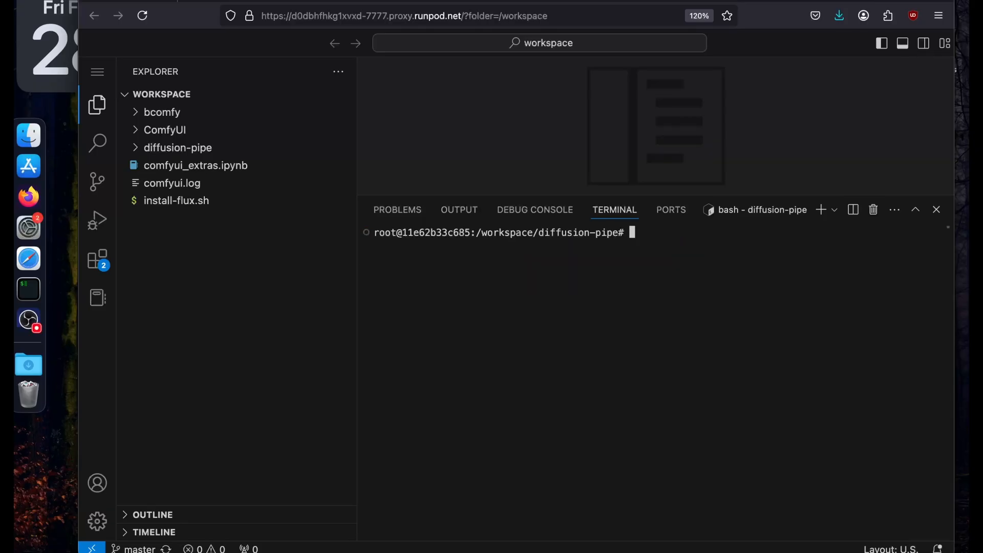
type("ls")
key("Return")
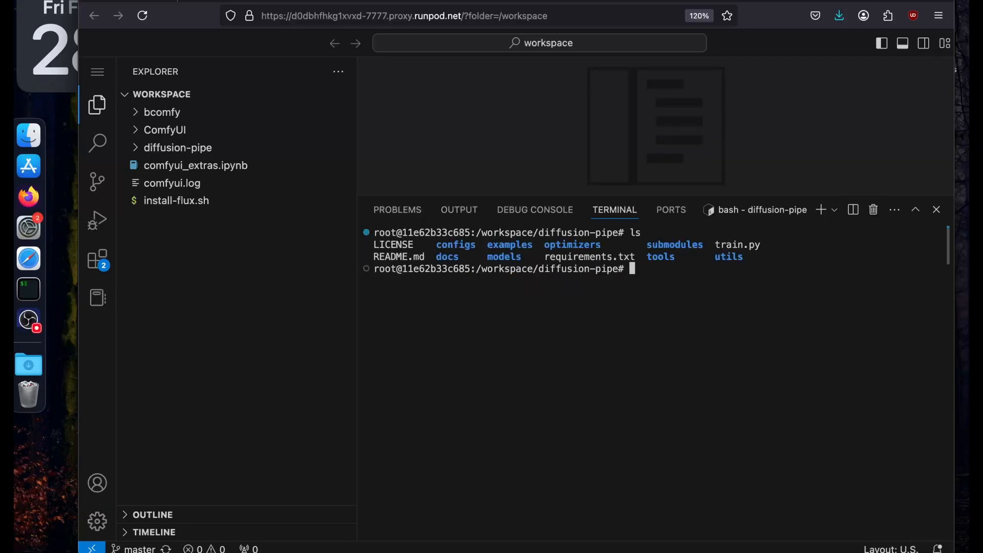
Change into the models directory and list its files.
type("cd models/")
key("Return")
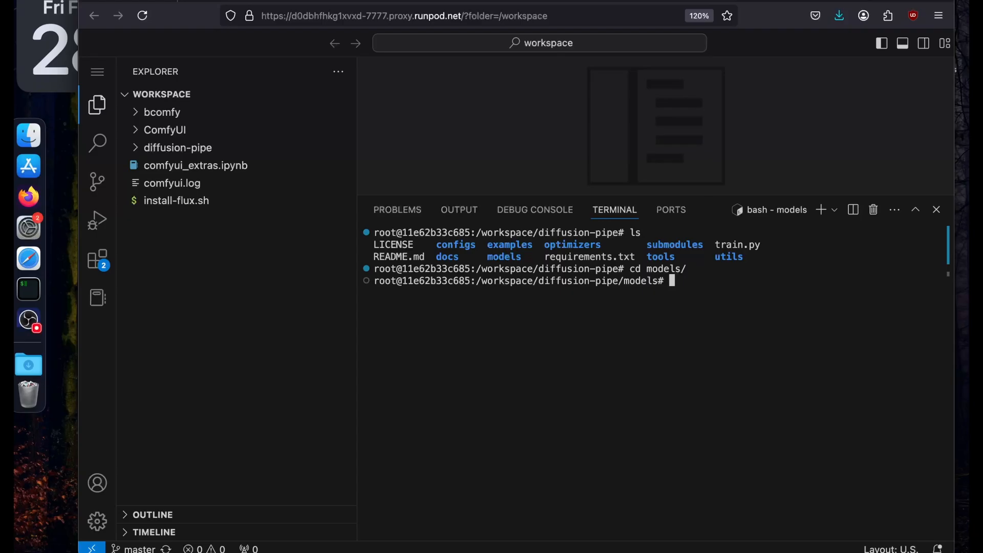
type("ls")
key("Return")
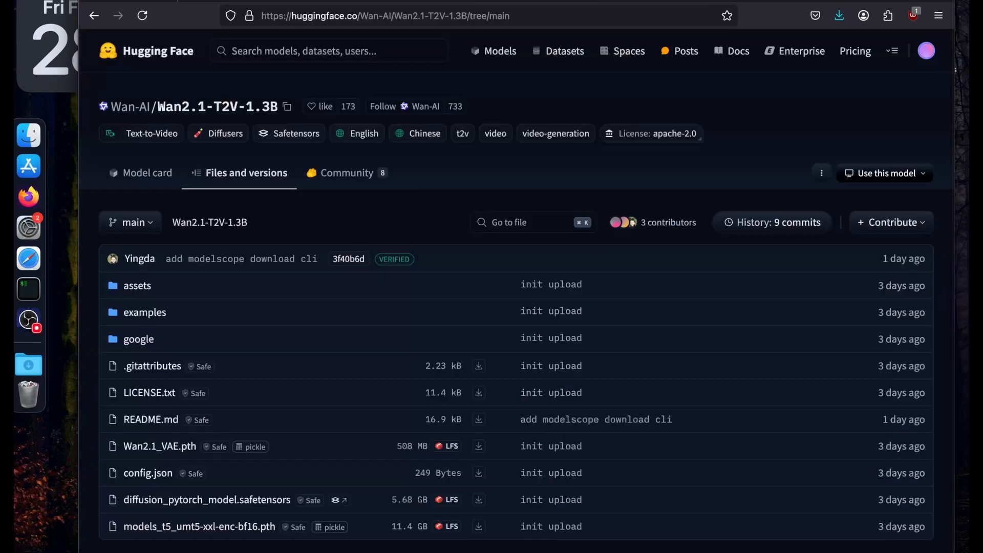
Copy the Wan2.1-T2V-1.3B model ID and install the Hugging Face CLI with pip install -U "huggingface_hub[cli]".
left_click(287, 107)
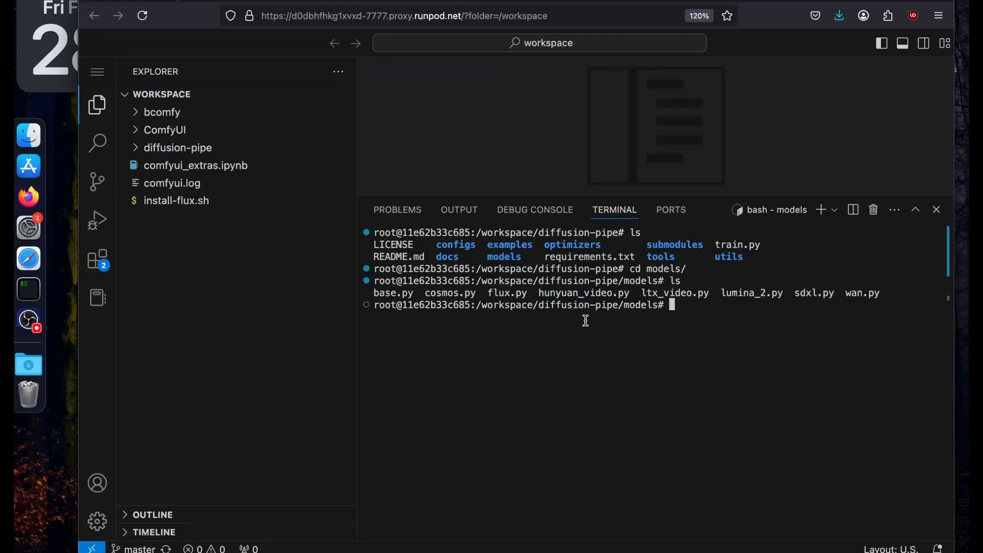
key("ctrl+l")
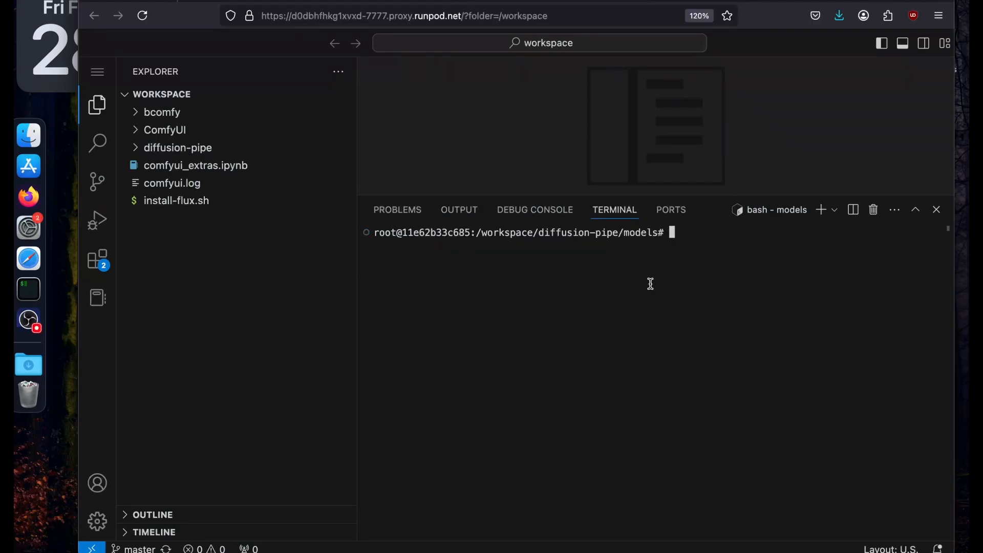
key("super+v")
left_click(671, 295)
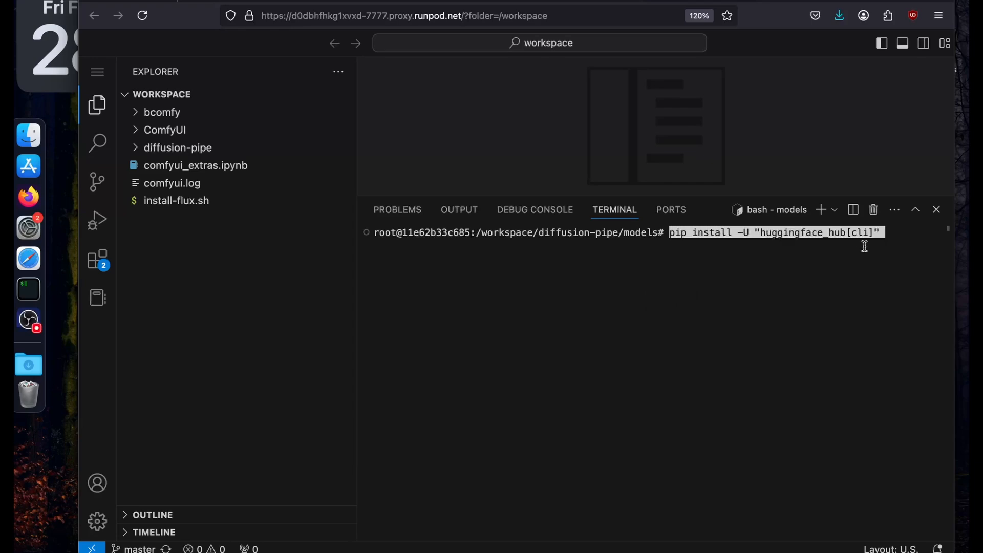
key("Return")
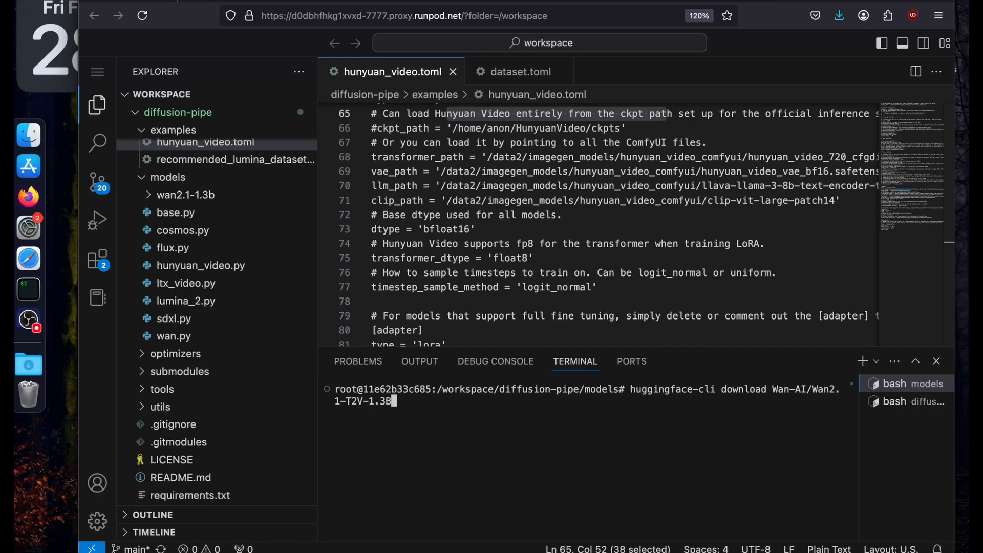
Expand the models folder and its wan2.1-1.3b subfolder in the file explorer.
left_click(153, 195)
left_click(149, 195)
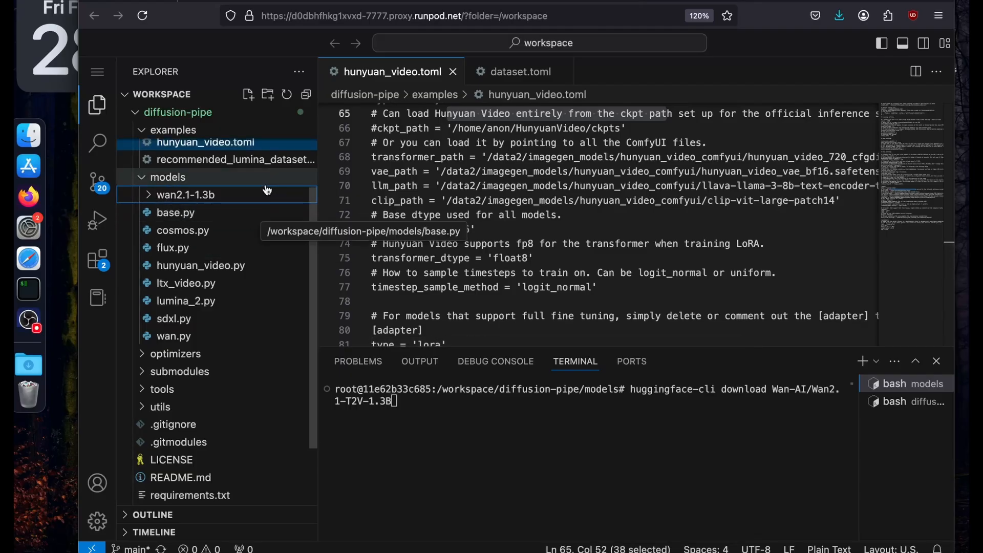
scroll(251, 188, "up", 2)
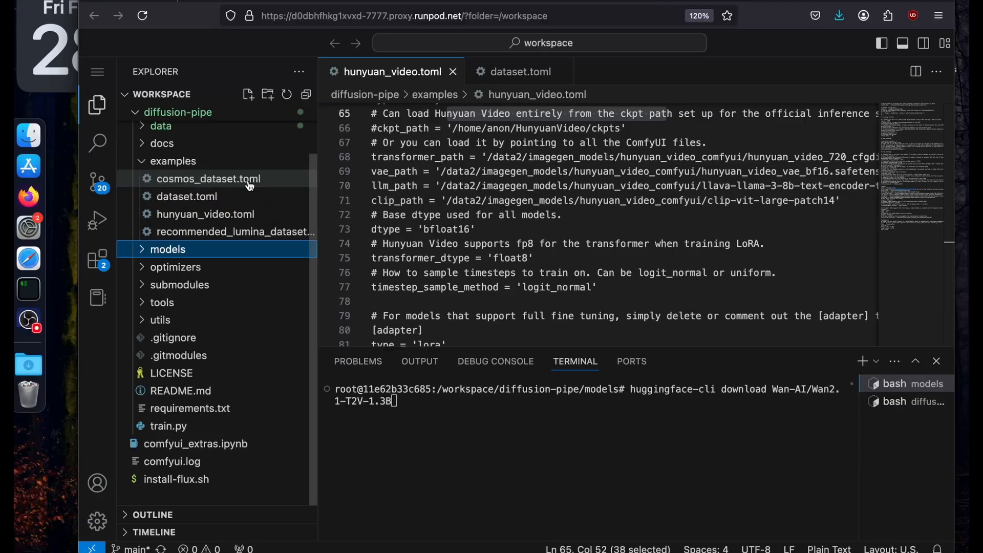
left_click(208, 251)
right_click(206, 254)
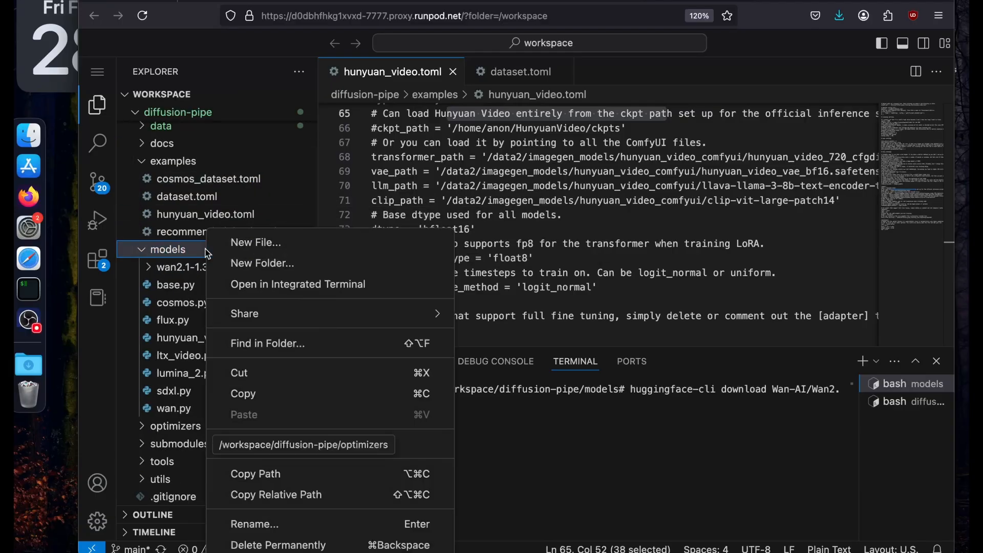
key("Escape")
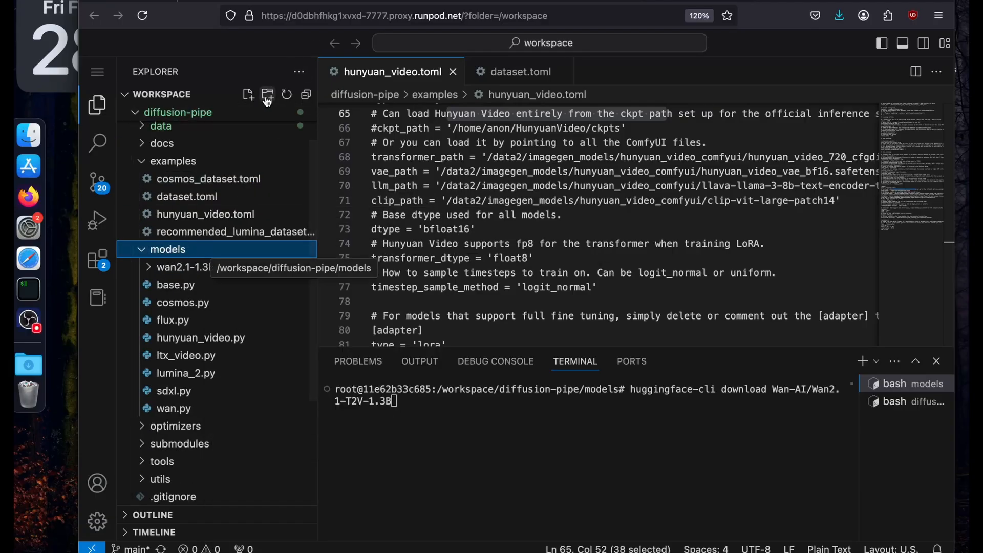
left_click(205, 267)
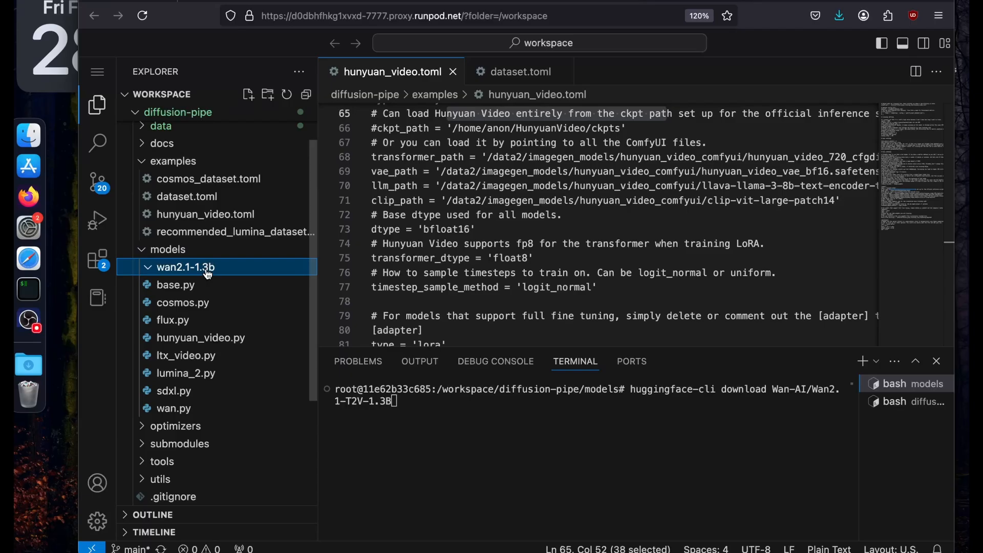
Download the model with huggingface-cli download Wan-AI/Wan2.1-T2V-1.3B --local-dir ./wan2.1-1.3b/.
left_click(424, 416)
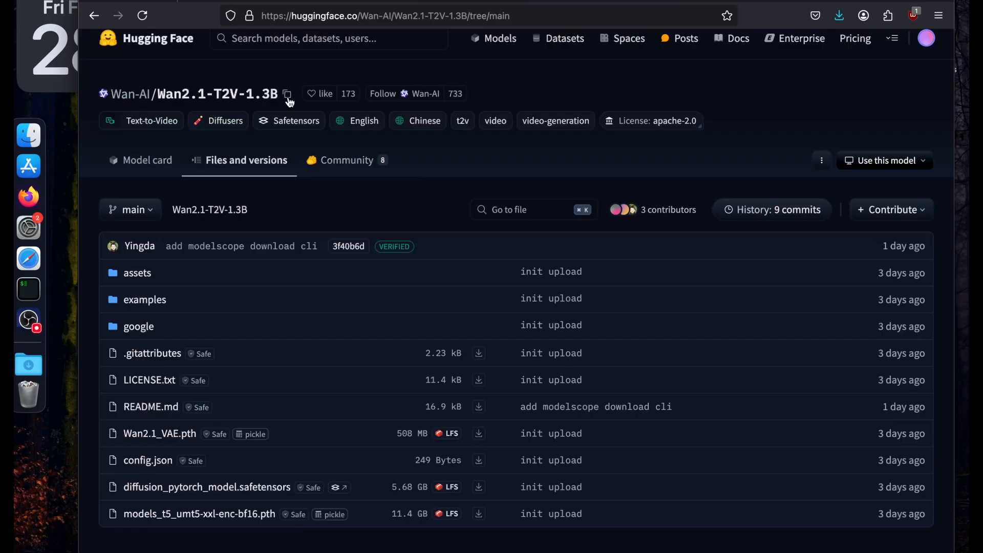
left_click(288, 98)
left_click(626, 1)
left_click(686, 1)
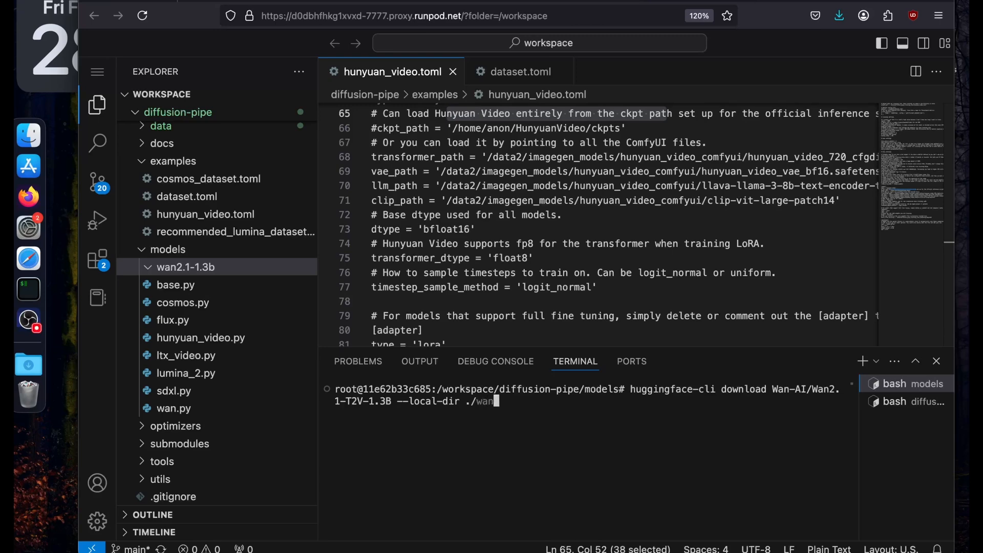
key("Tab")
key("Tab")
type("2")
key("Tab")
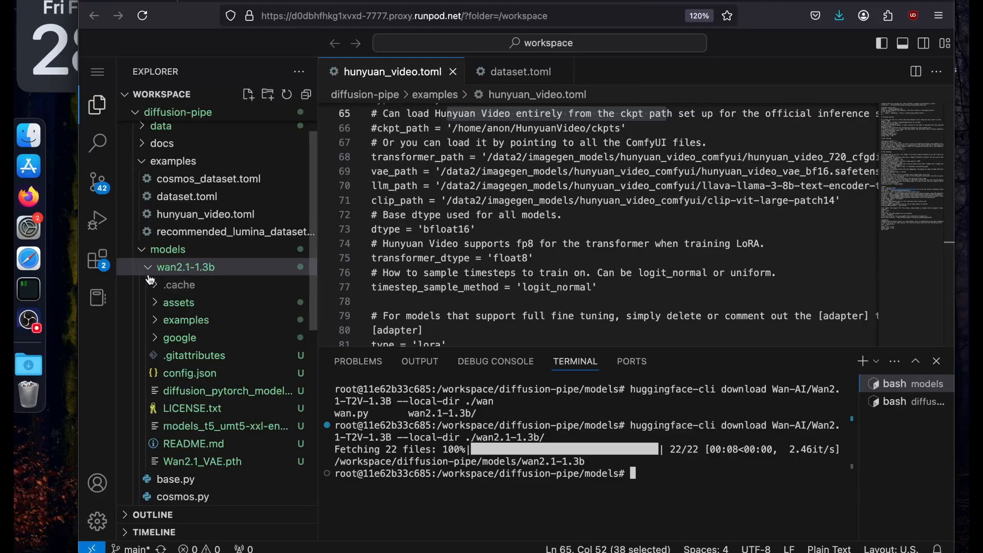
Check the downloaded files in the wan2.1-1.3b folder of the file explorer.
left_click(169, 267)
left_click(169, 266)
scroll(182, 463, "down", 4)
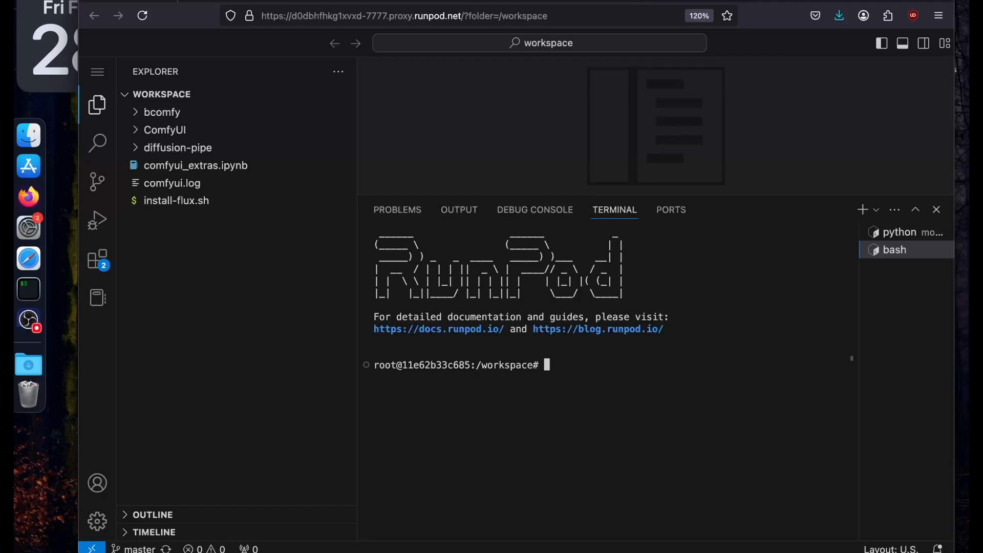
Change into diffusion-pipe in the second bash terminal, clear the output and list the directory's files.
type("fus")
key("Tab")
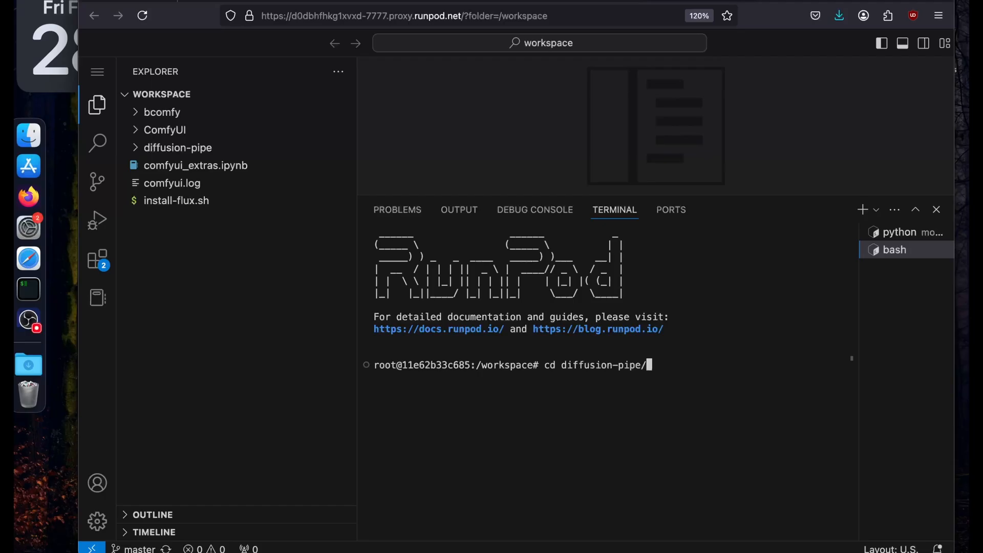
type("clear")
key("Return")
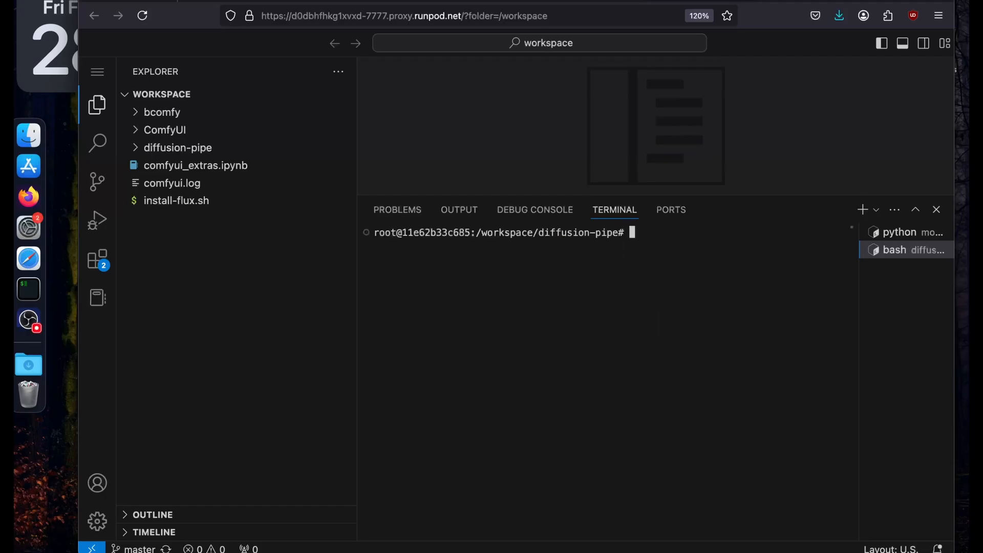
type("ls")
key("Return")
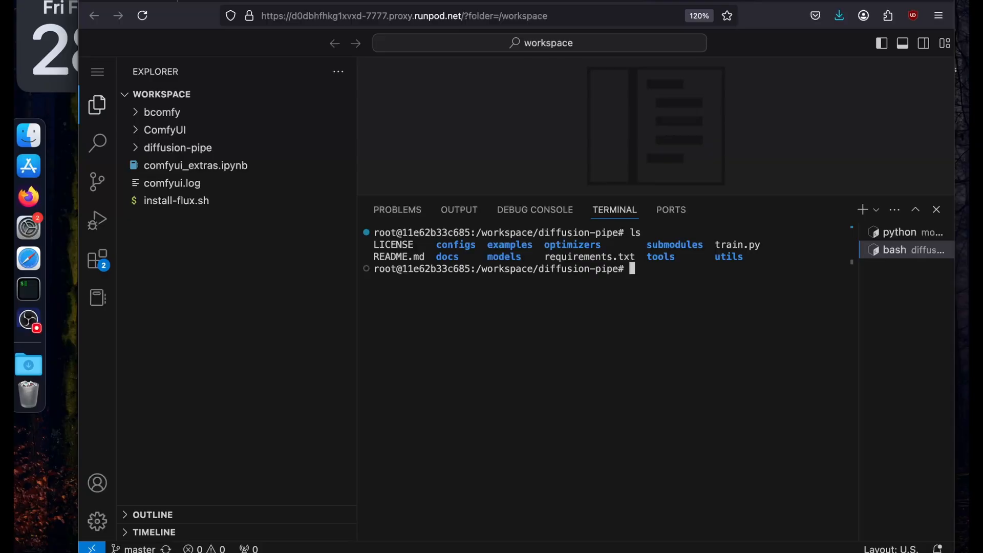
Create a data directory inside diffusion-pipe, change into it and list its contents.
type("mkdir data")
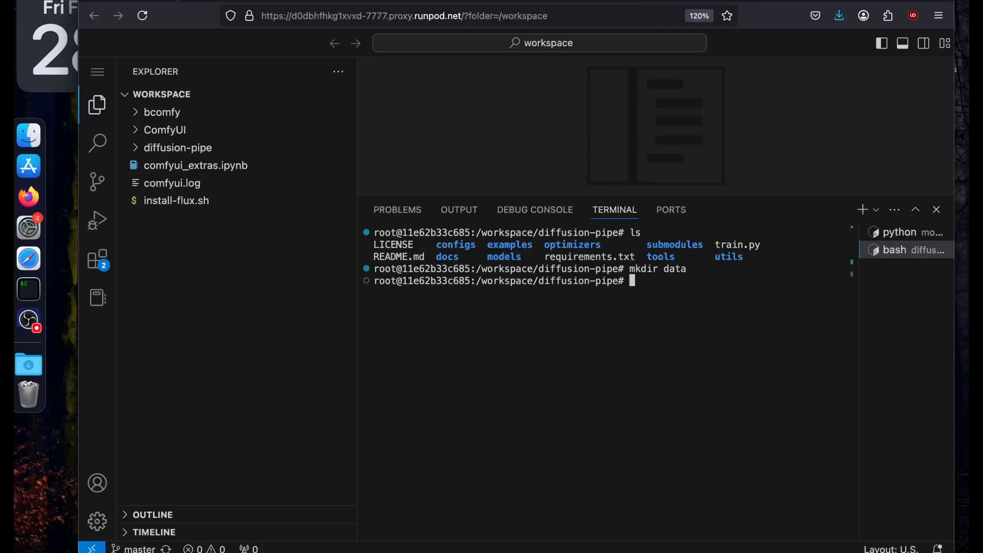
type("cd data/")
key("Return")
type("ls")
key("Return")
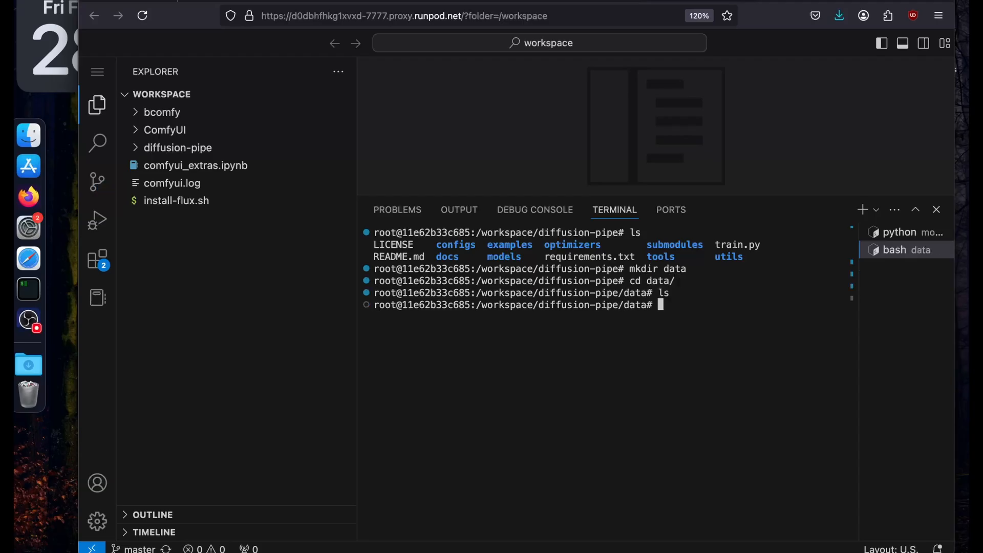
Create output and input directories inside the data directory.
type("mkdir output")
key("Return")
type("mkdir ")
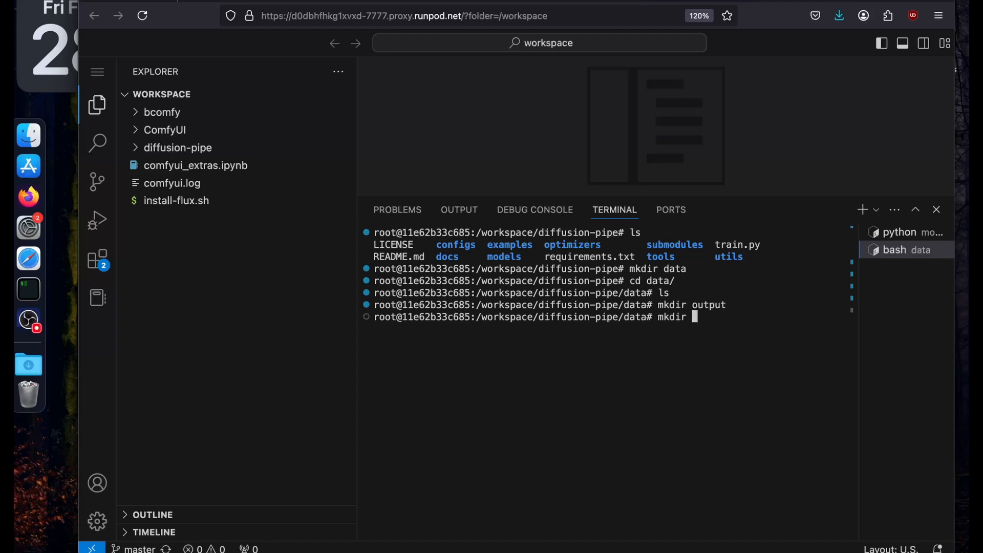
type("input")
key("Return")
Expand diffusion-pipe and its data folder in the file explorer to check the input and output folders.
left_click(138, 148)
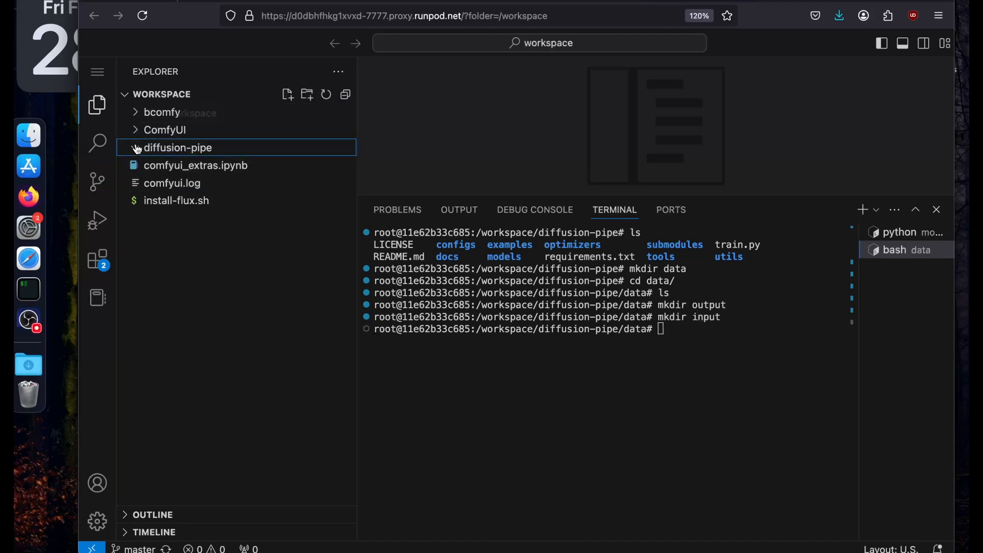
left_click(156, 188)
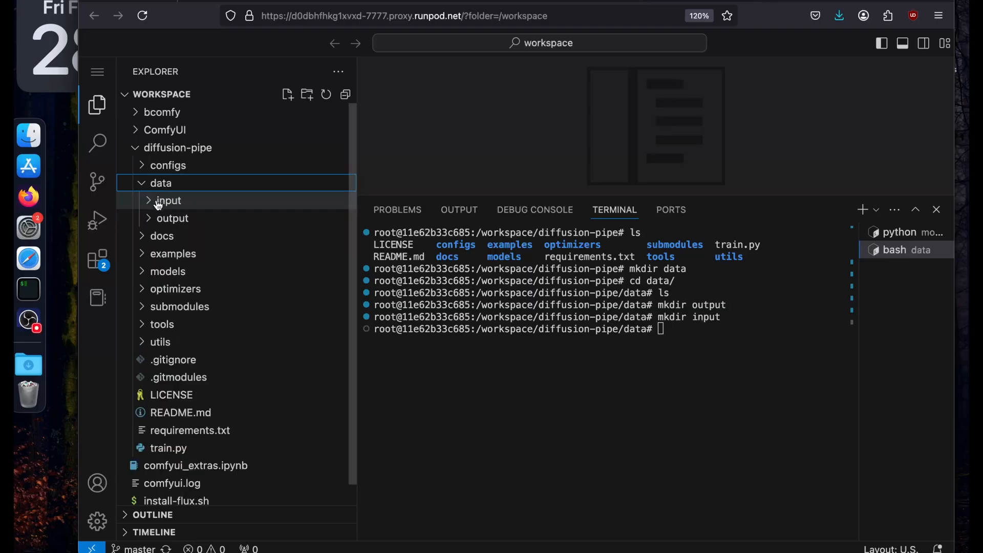
left_click(158, 204)
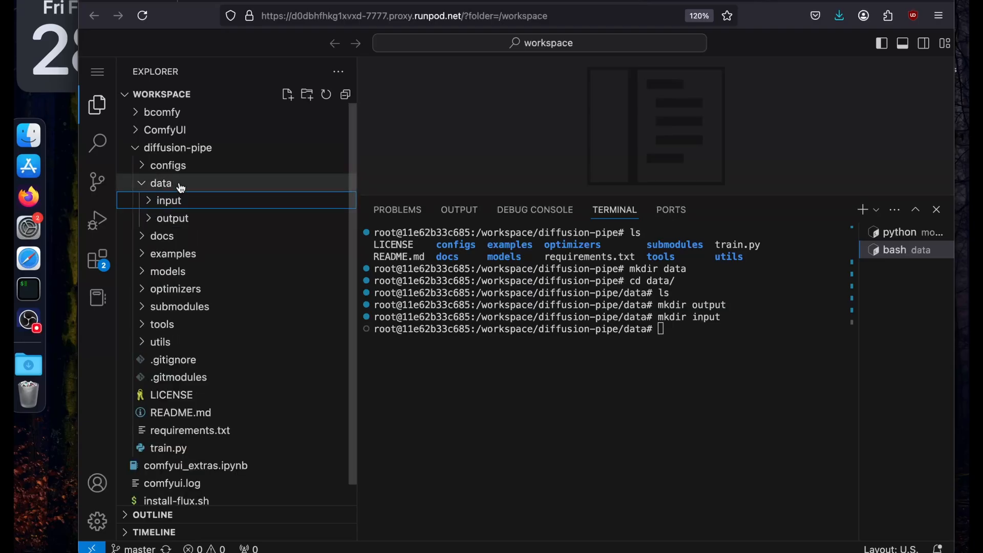
right_click(184, 152)
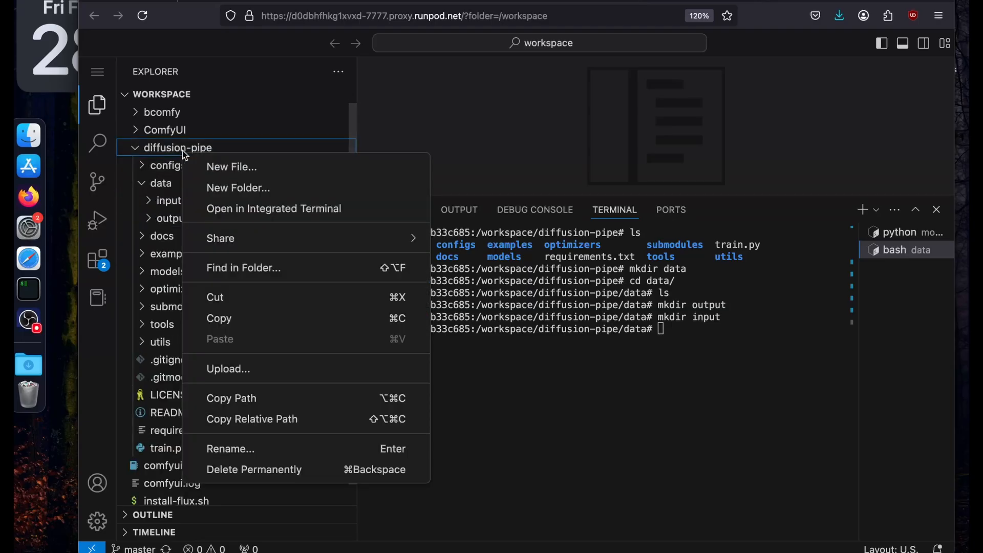
key("Escape")
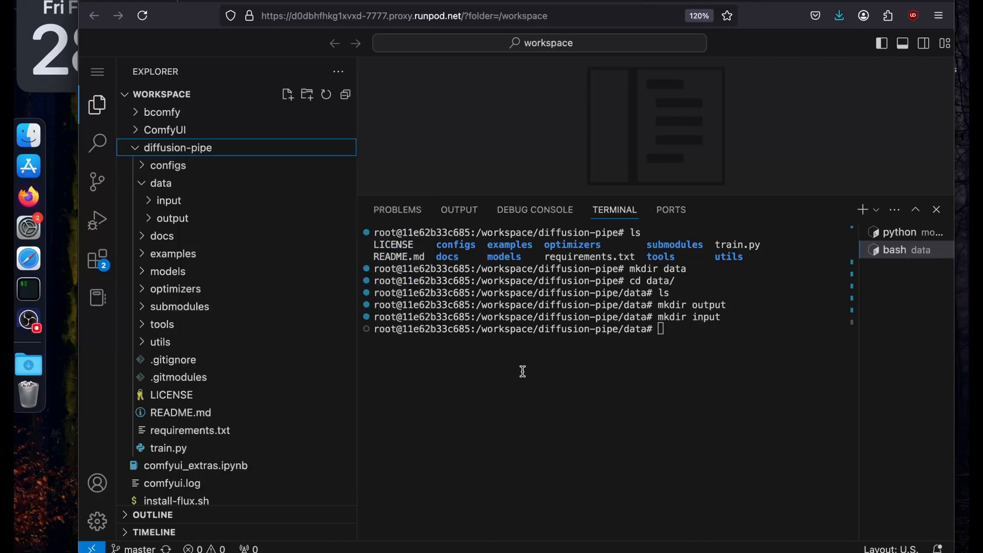
Clear the terminal output and expand the input folder under data in the file explorer.
left_click(708, 368)
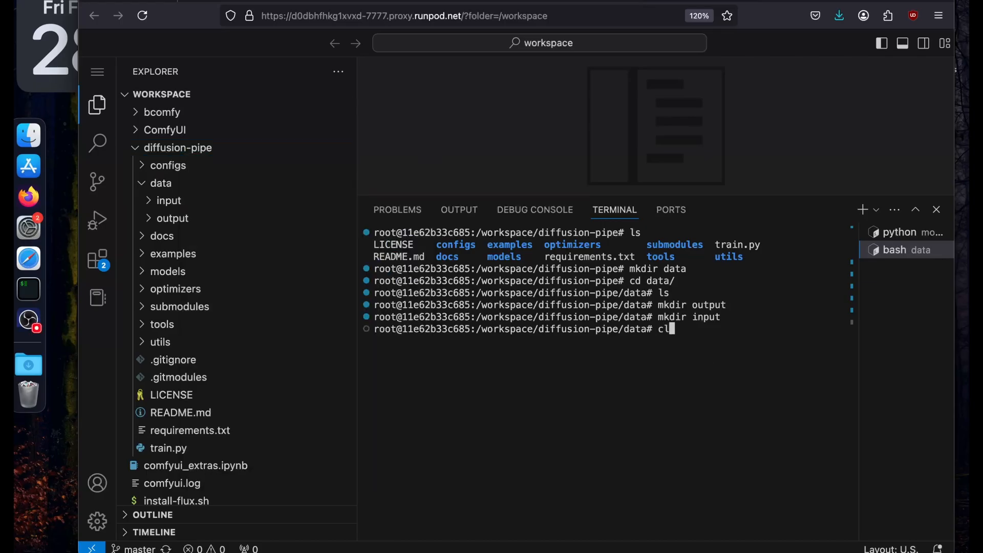
type("clear")
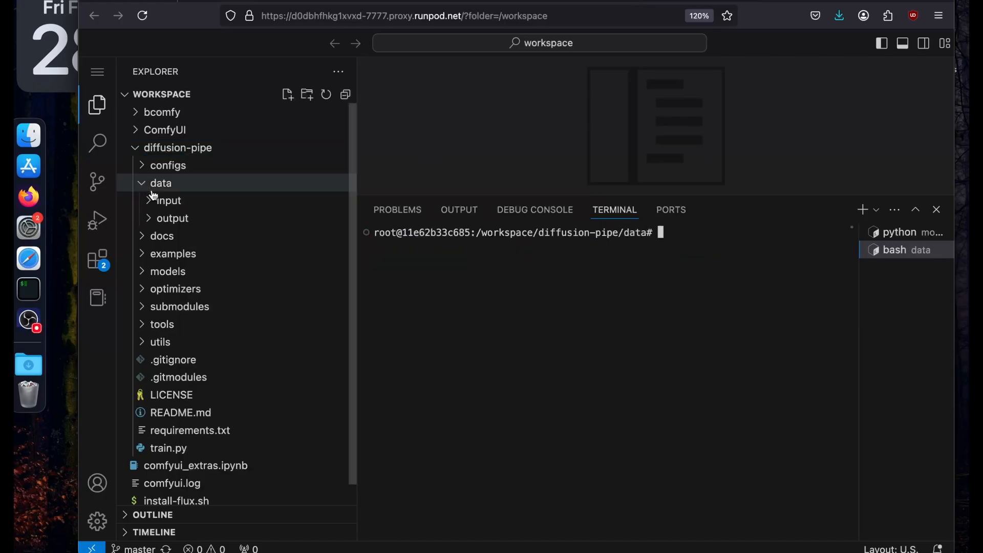
left_click(157, 201)
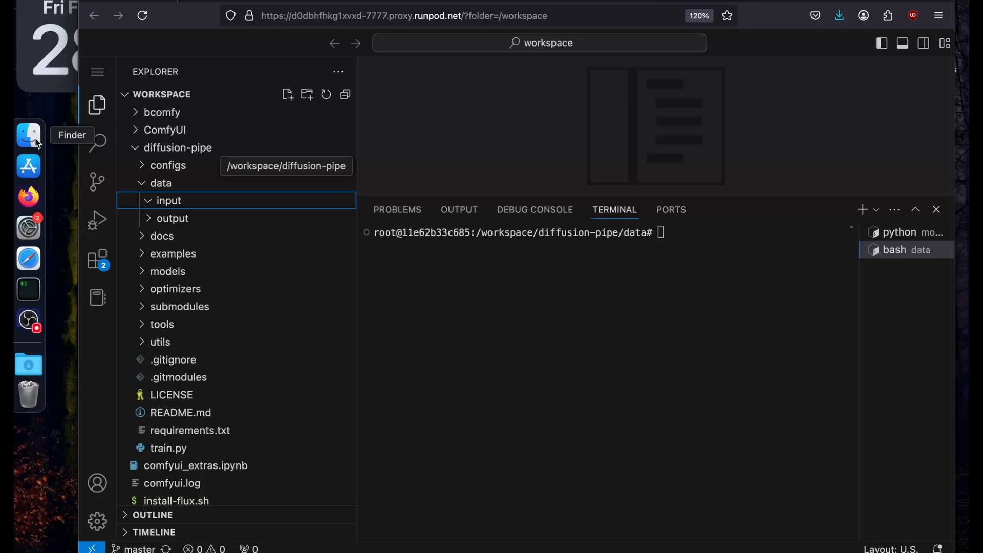
Upload all the image and caption text files from the local output folder into diffusion-pipe's data/input folder.
right_click(224, 200)
left_click(203, 203)
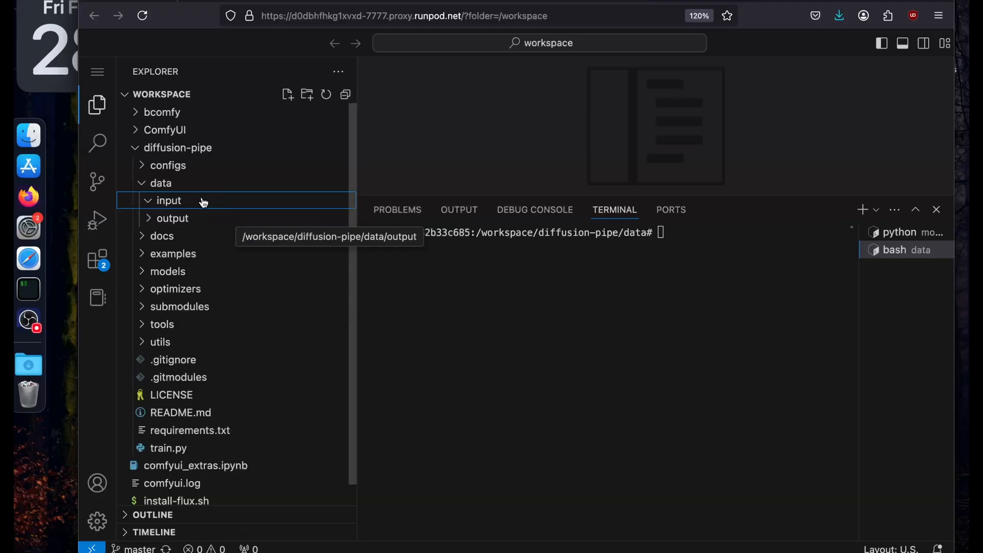
right_click(204, 202)
left_click(263, 420)
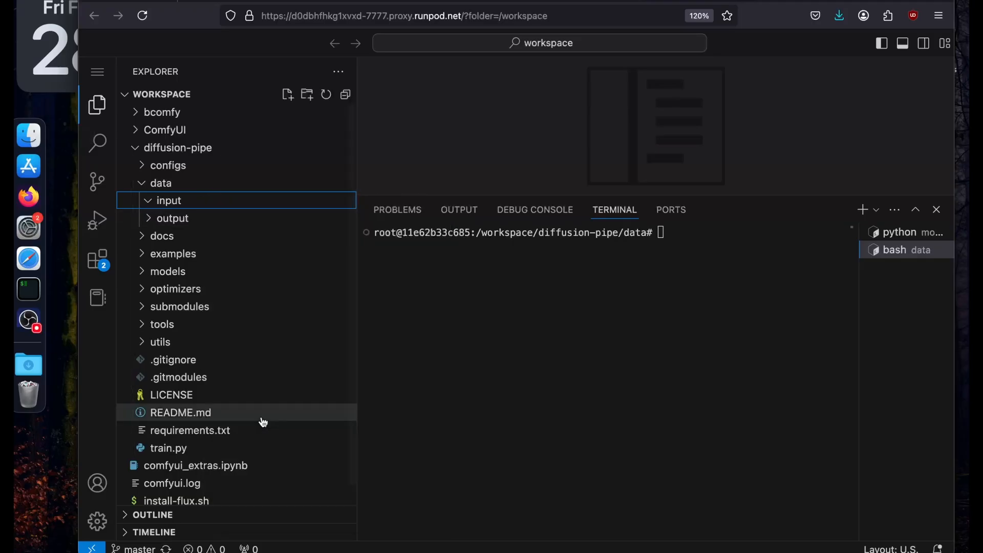
key("super+a")
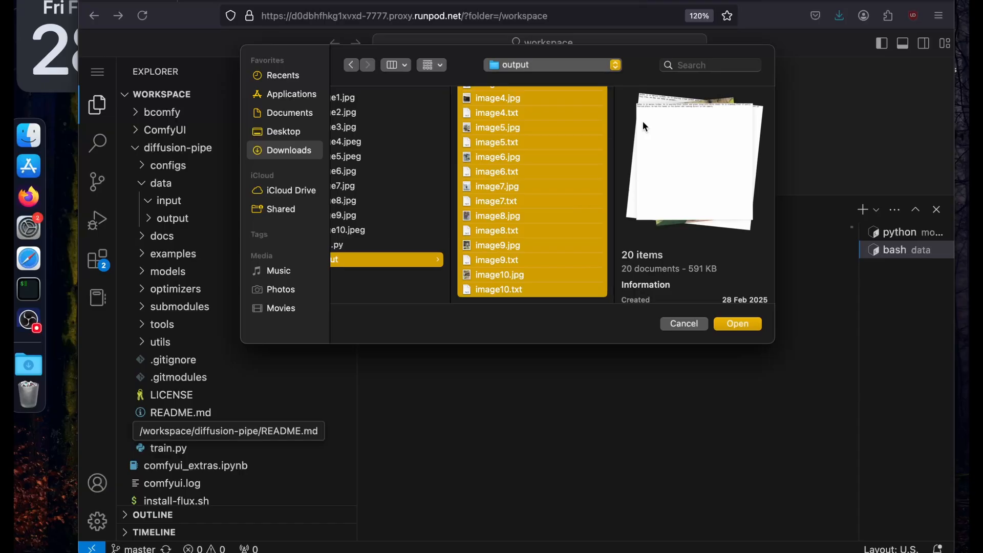
key("Return")
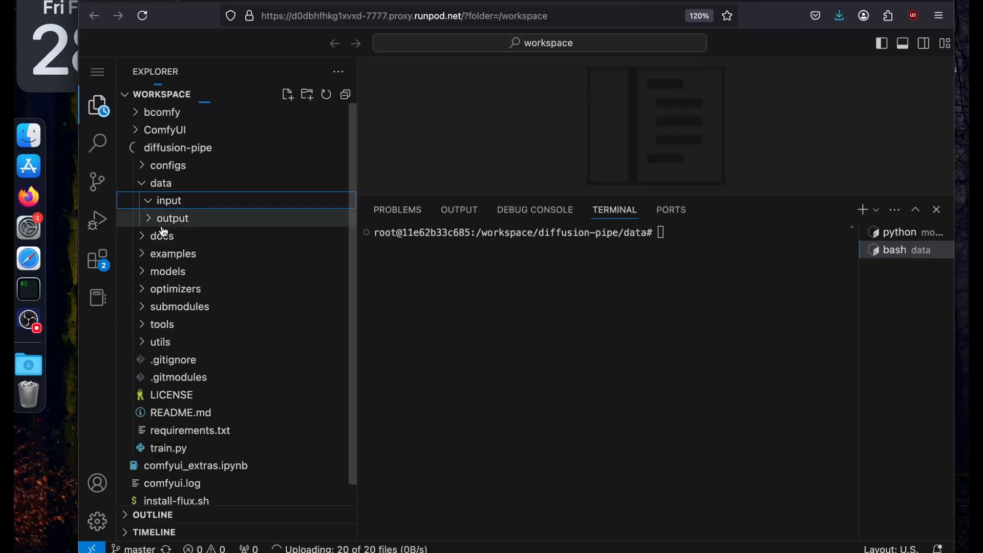
Open hunyuan_video.toml and dataset.toml from the examples folder and enlarge the editor area above the terminal.
left_click(142, 223)
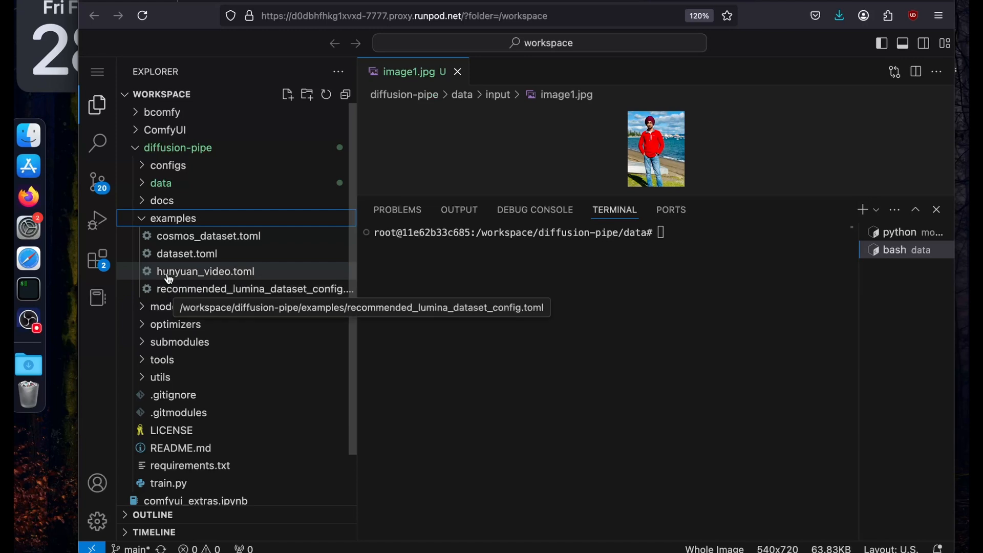
double_click(169, 277)
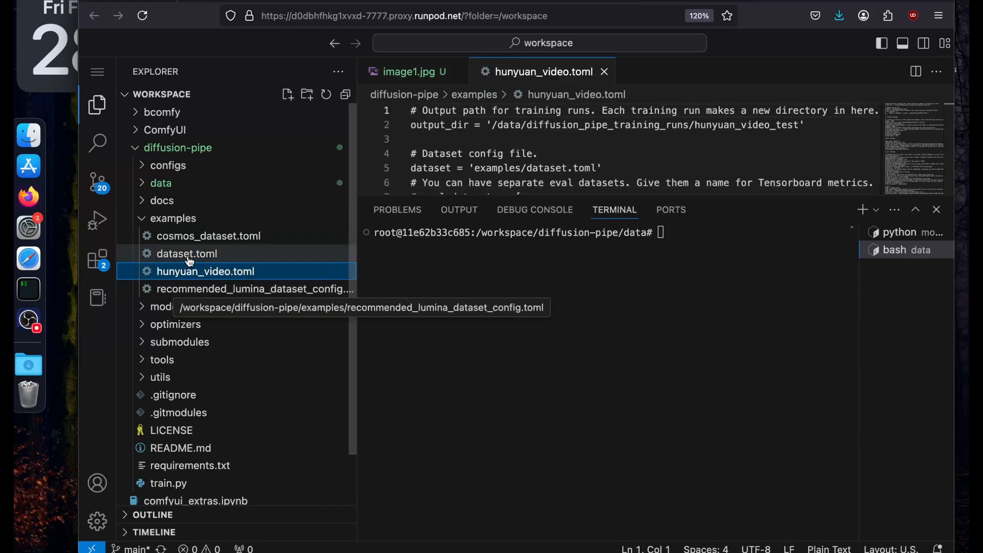
left_click(188, 258)
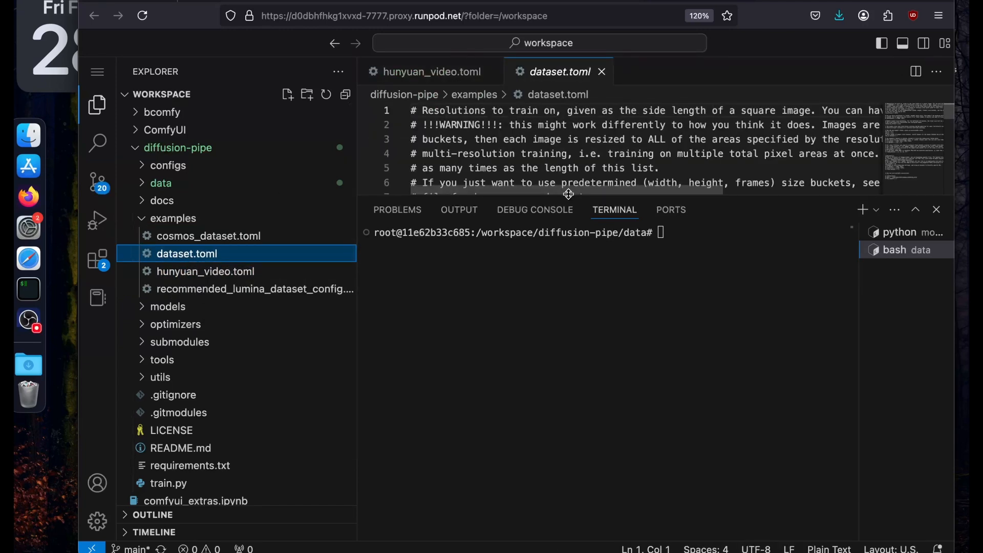
left_click_drag(567, 195, 560, 346)
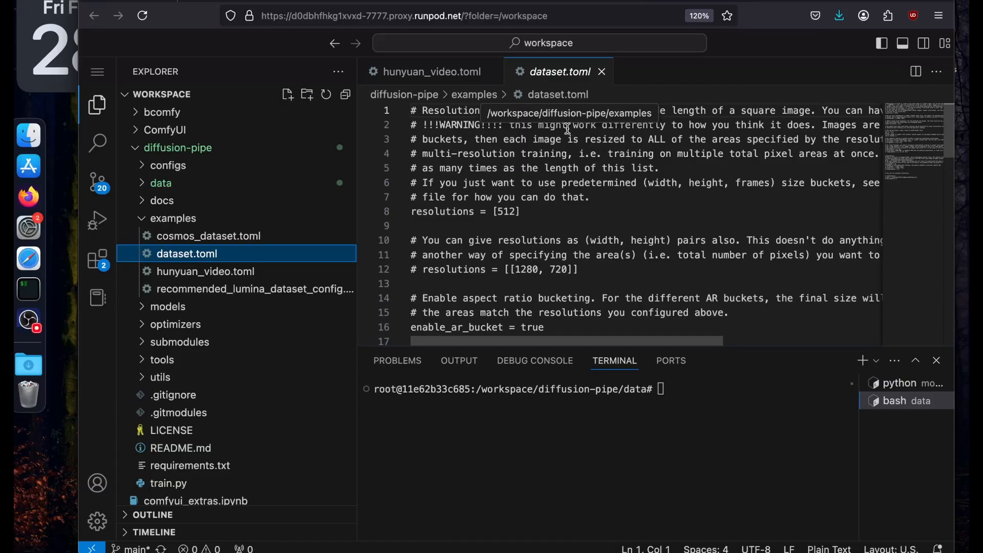
Examine the resolutions setting in dataset.toml and the commented width and height pair alternative.
left_click(533, 189)
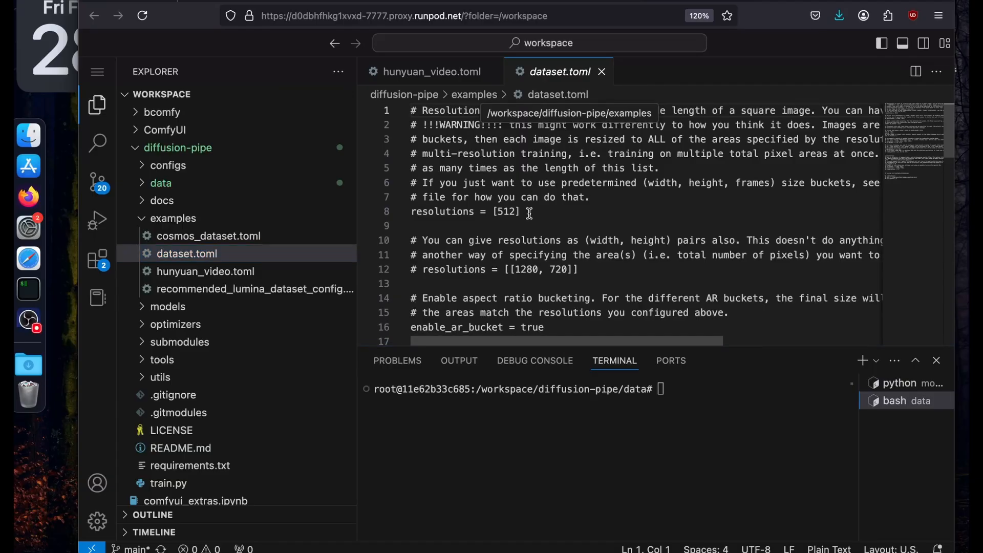
left_click_drag(529, 213, 392, 106)
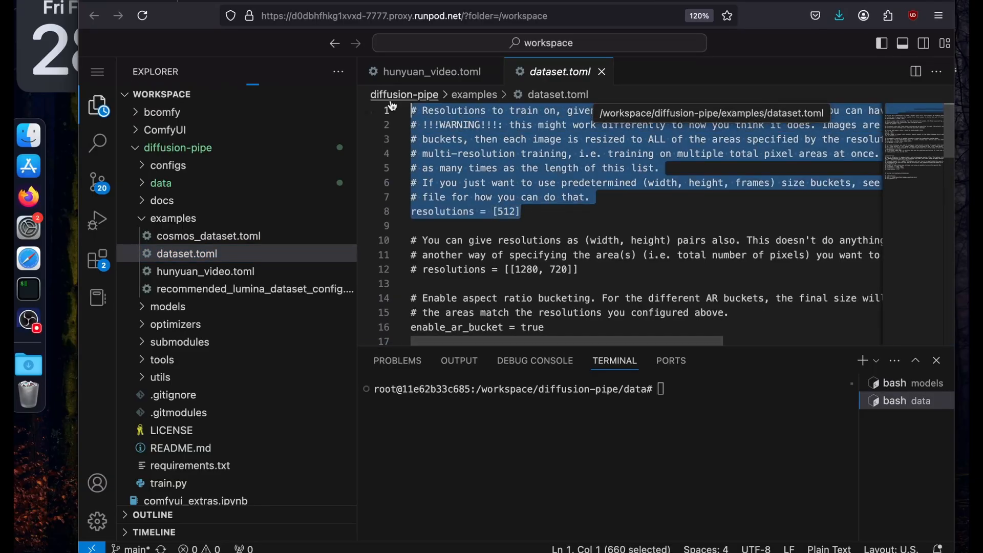
left_click_drag(544, 211, 406, 109)
left_click(543, 213)
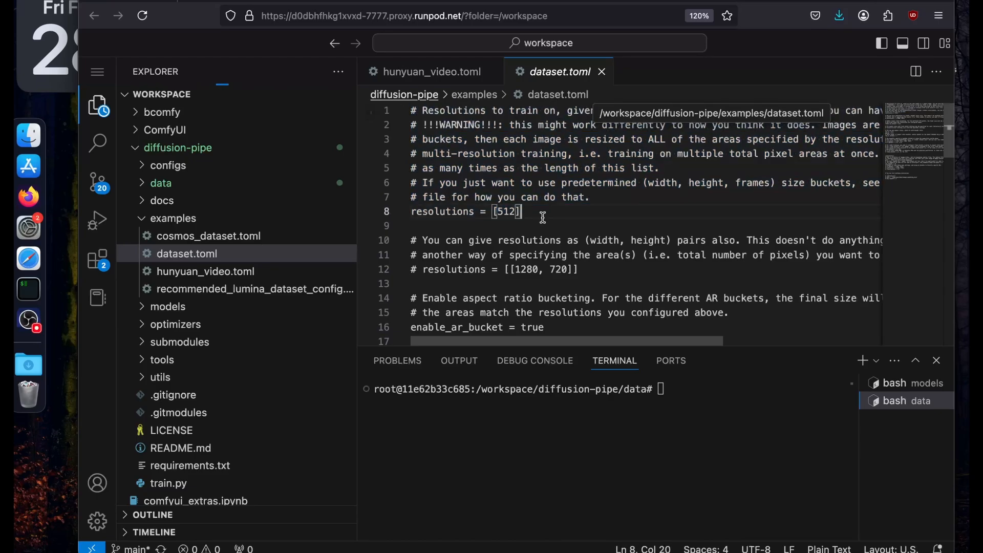
scroll(542, 213, "down", 2)
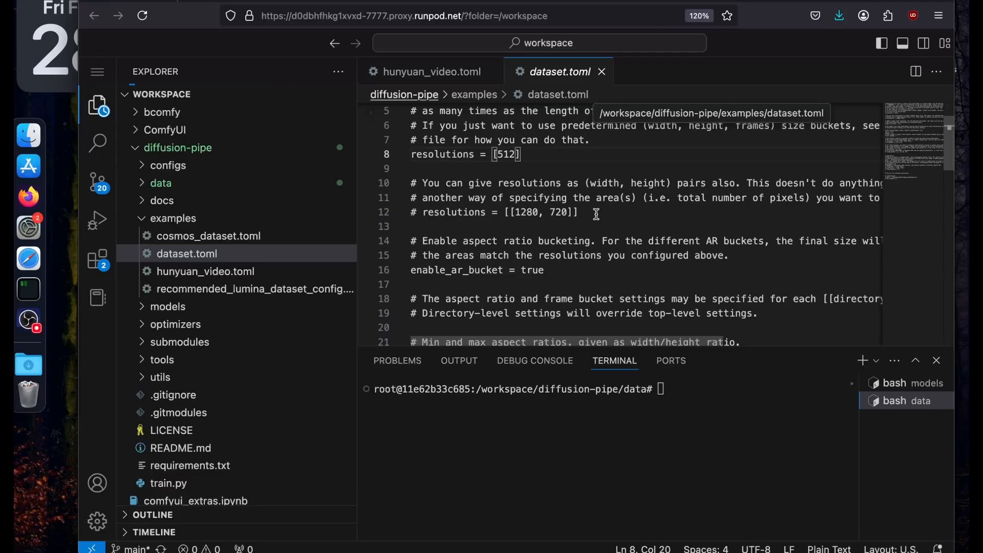
left_click(596, 214)
scroll(596, 214, "down", 2)
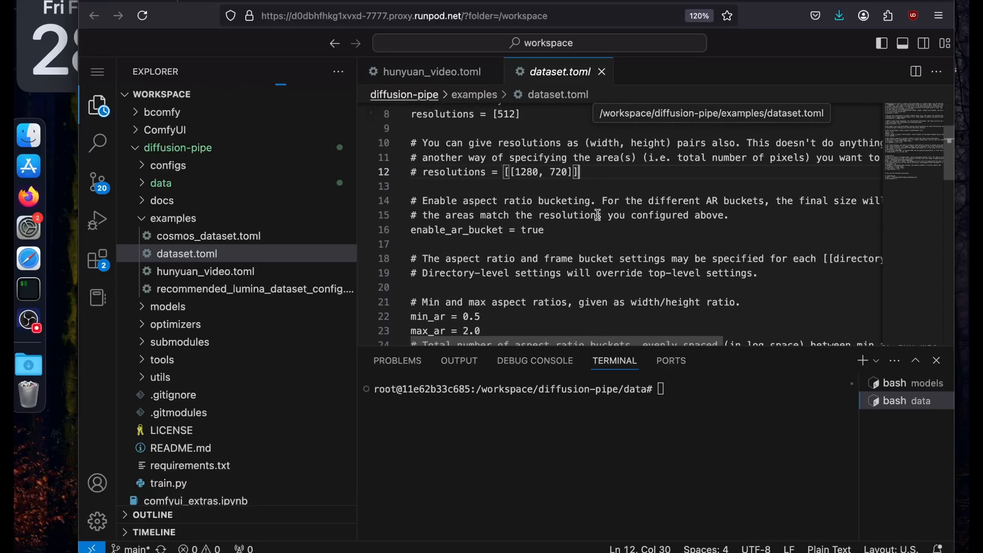
left_click_drag(518, 174, 560, 172)
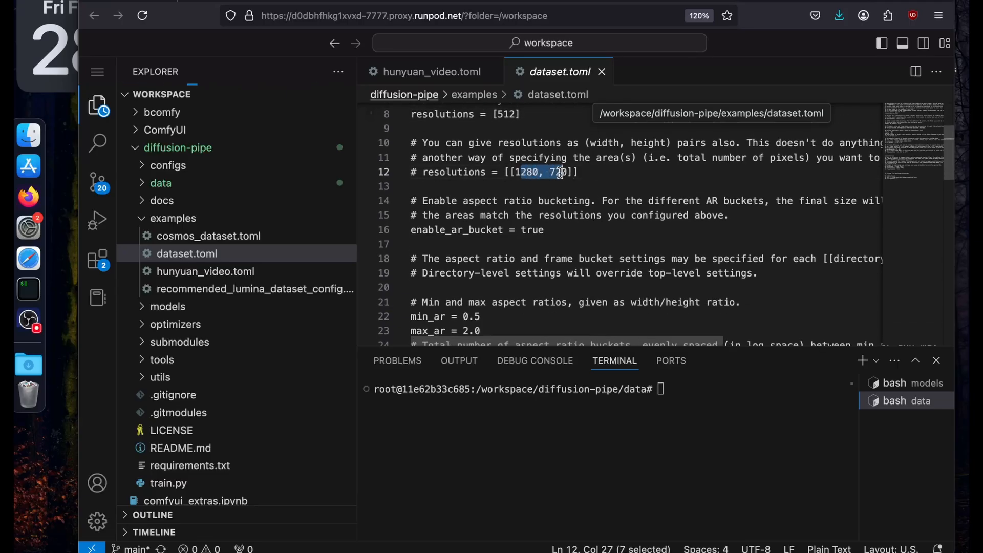
left_click(580, 171)
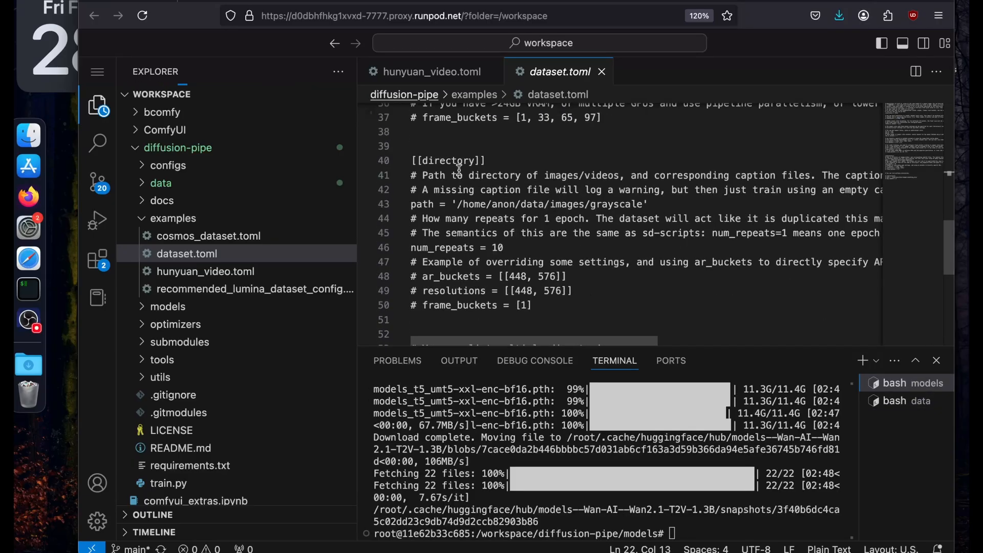
Locate the path setting in dataset.toml's directory section and copy the full path of the data/input folder.
left_click(459, 160)
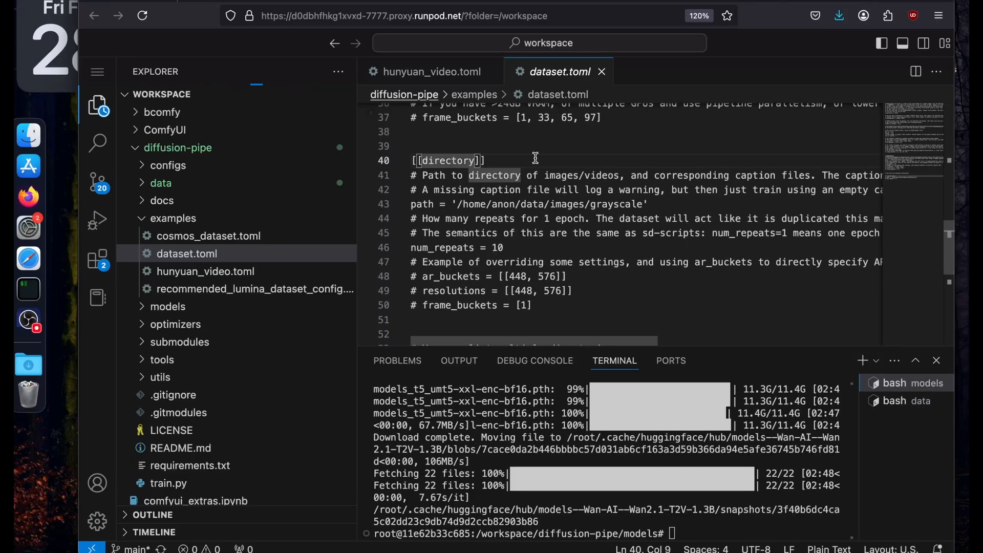
left_click_drag(535, 158, 408, 149)
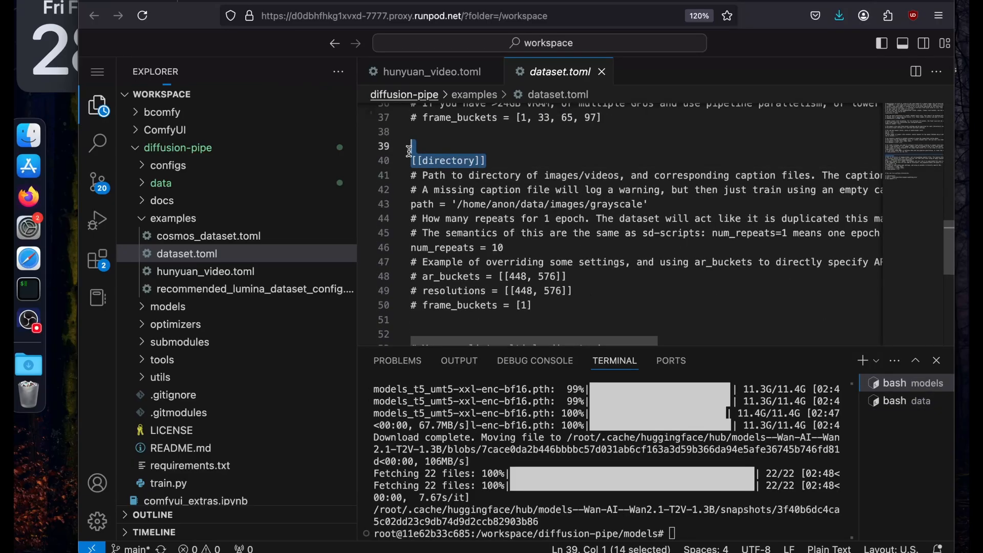
left_click_drag(453, 204, 595, 203)
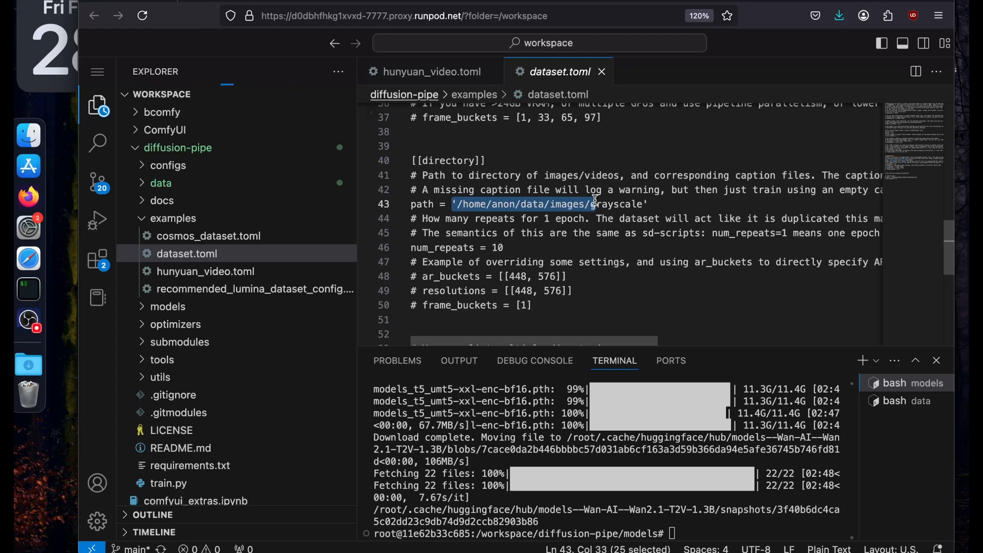
left_click(215, 184)
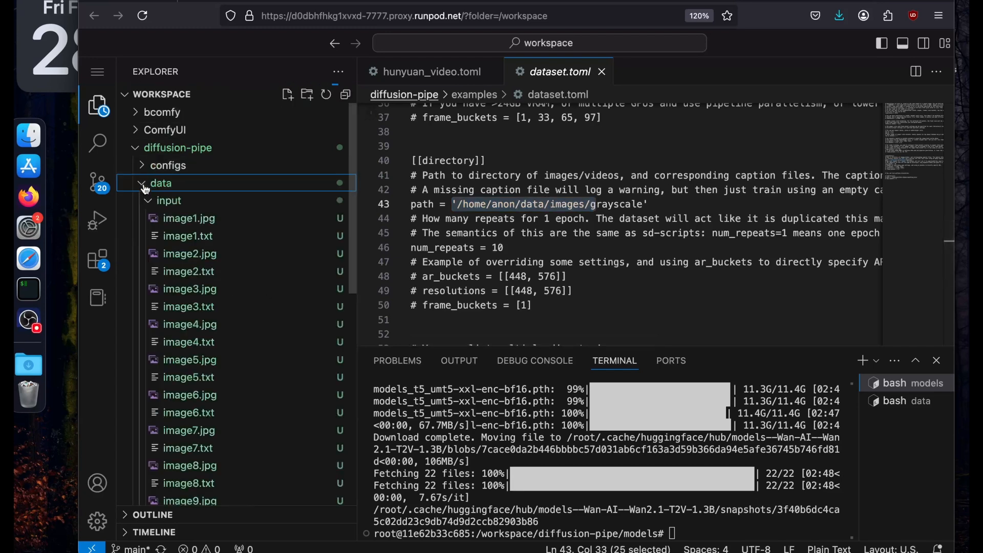
left_click(232, 205)
left_click(232, 205)
right_click(232, 205)
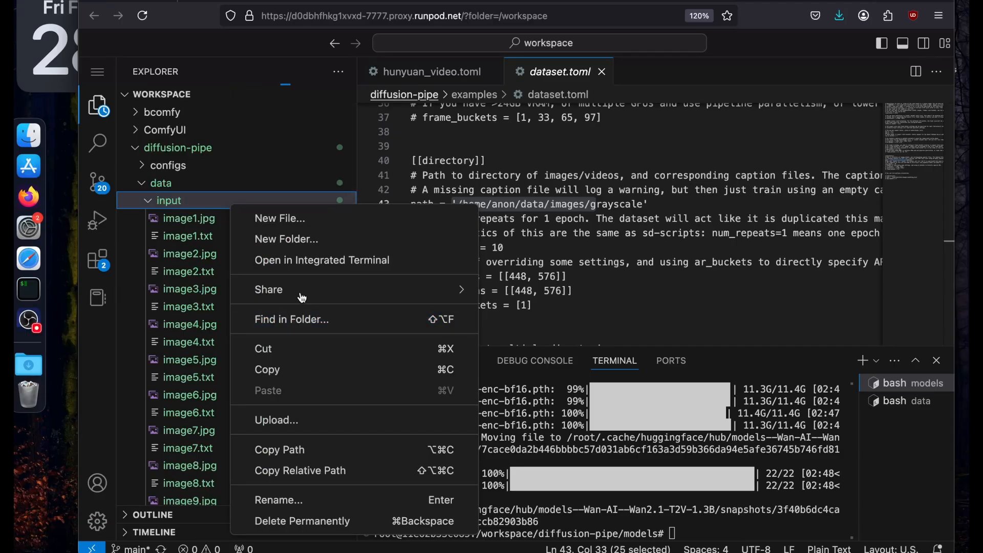
left_click(276, 449)
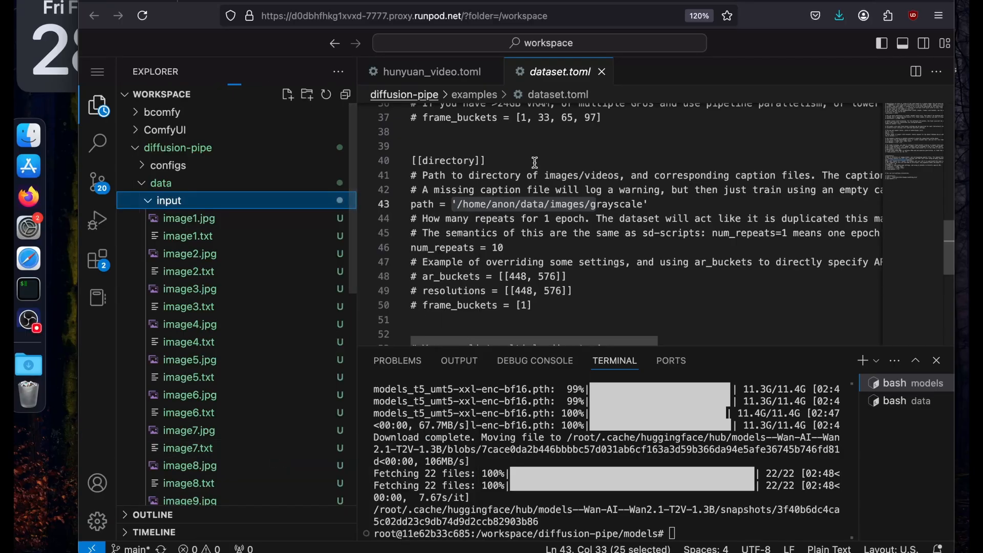
Set the dataset directory path to '/workspace/diffusion-pipe/data/input' and save dataset.toml.
left_click_drag(456, 205, 485, 207)
left_click(458, 205)
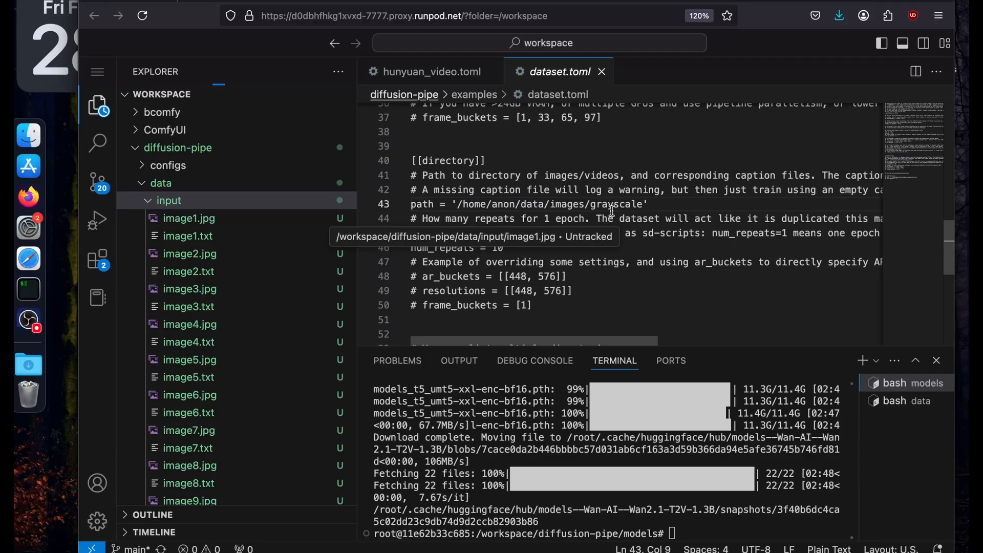
left_click(644, 204, "shift")
type("/workspace/diffusion-pipe/data/input")
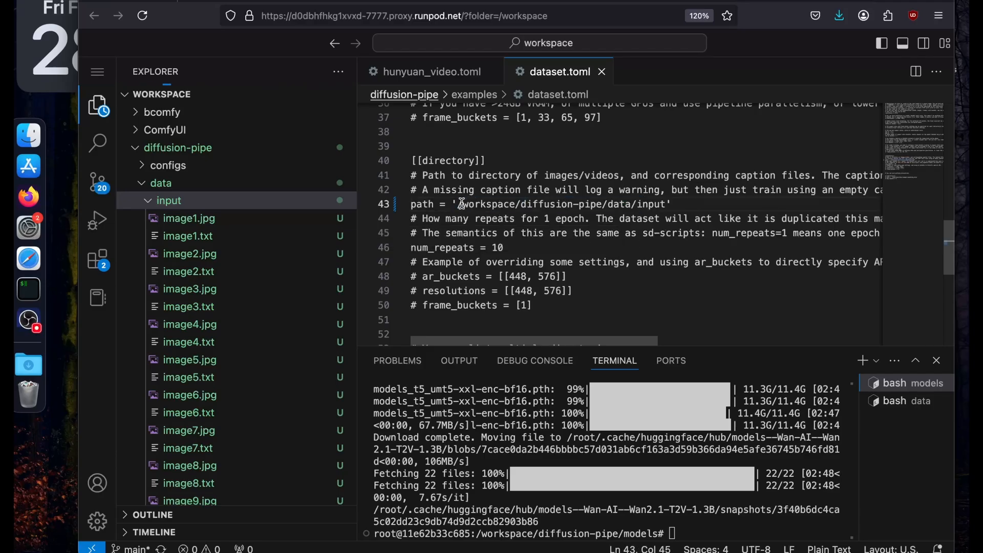
left_click_drag(461, 204, 643, 201)
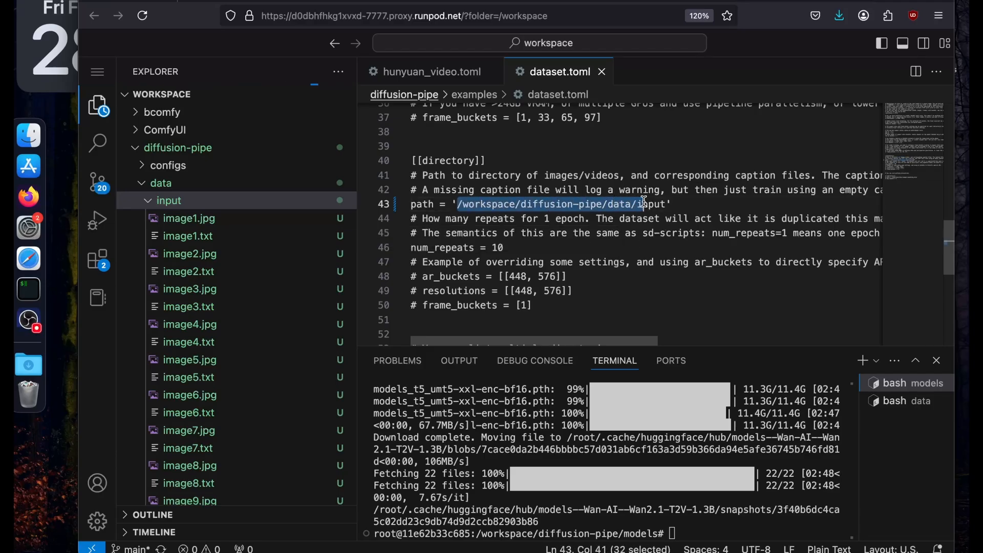
key("super+s")
left_click(644, 201)
scroll(643, 201, "up", 10)
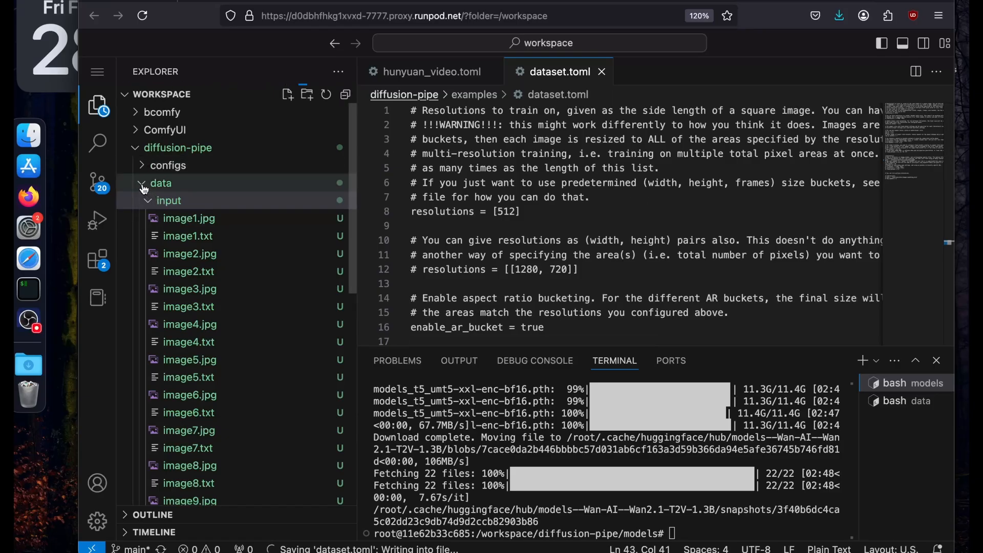
Open the supported models doc from the diffusion-pipe GitHub README and copy the Wan2.1 model configuration block.
left_click(259, 2)
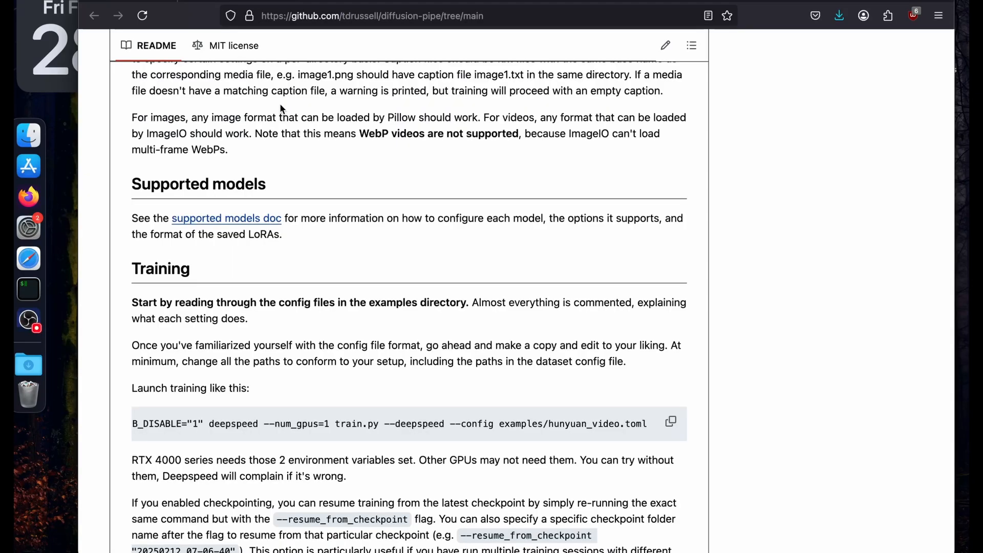
left_click(236, 209)
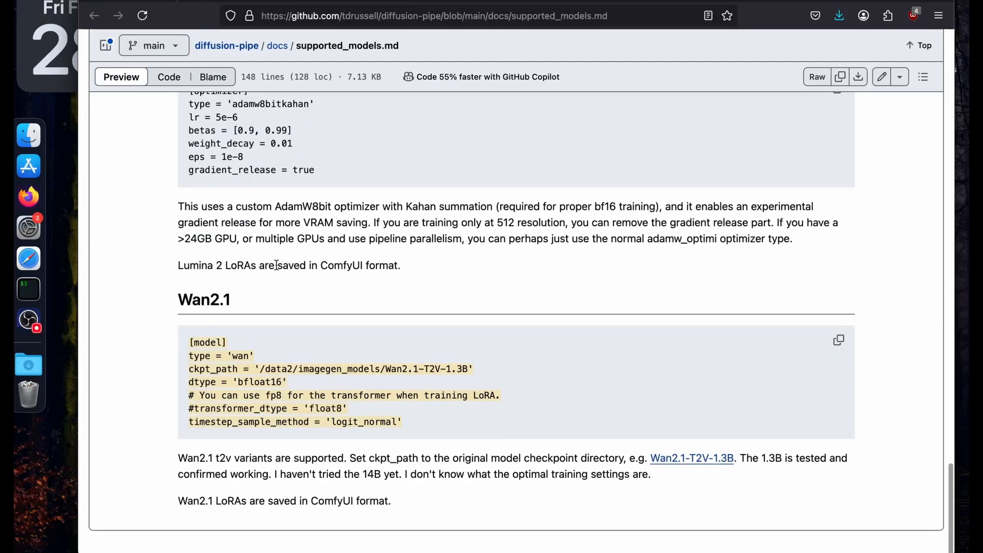
scroll(277, 264, "up", 5)
scroll(276, 264, "down", 10)
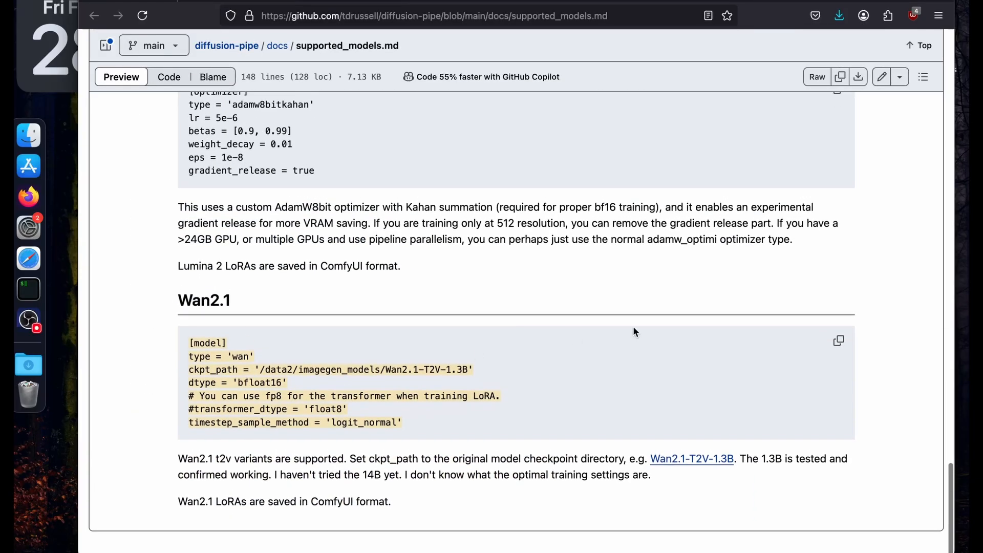
left_click(839, 342)
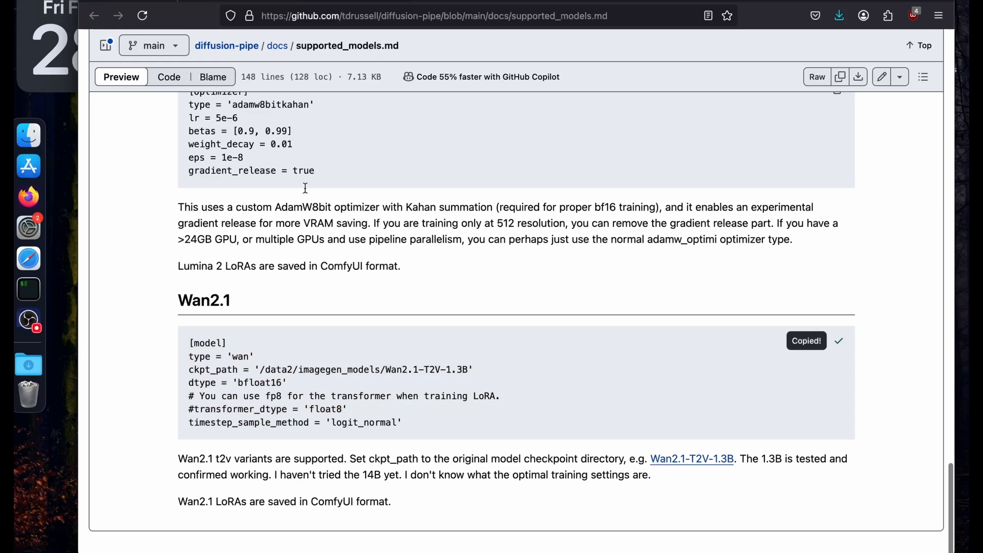
Return to the RunPod workspace and collapse the models and examples folders under diffusion-pipe.
left_click(716, 4)
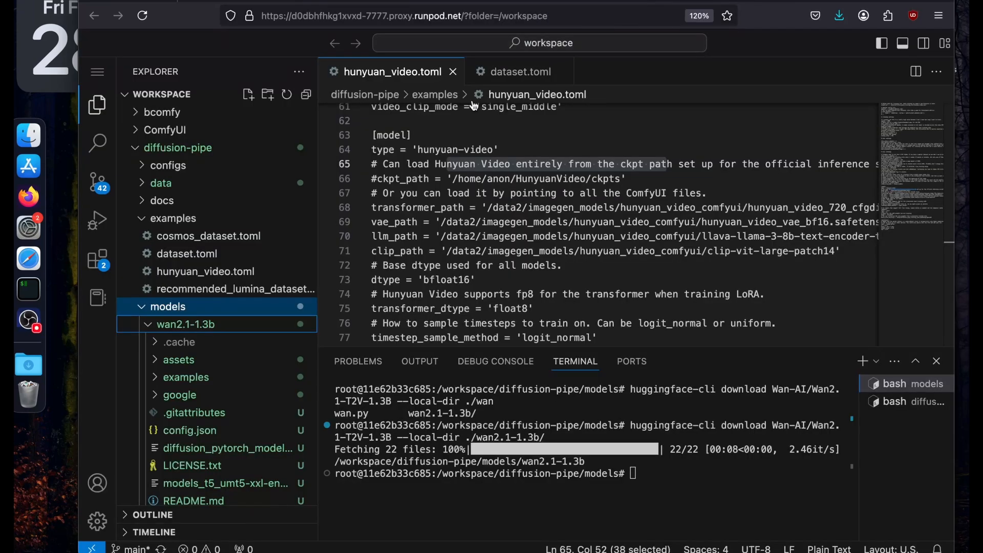
left_click(143, 307)
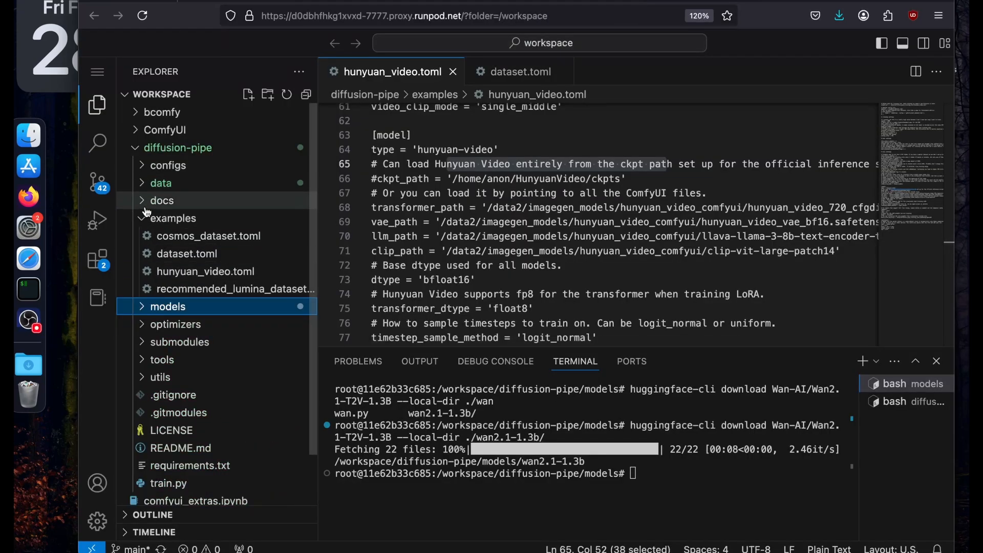
left_click(146, 216)
left_click(189, 147)
left_click(181, 148)
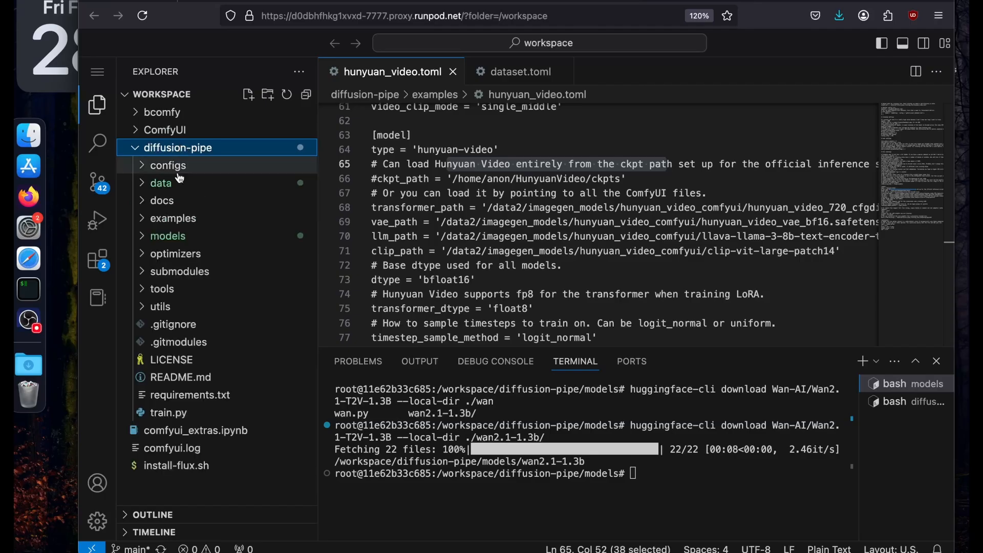
Duplicate hunyuan_video.toml within diffusion-pipe's examples folder.
left_click(176, 220)
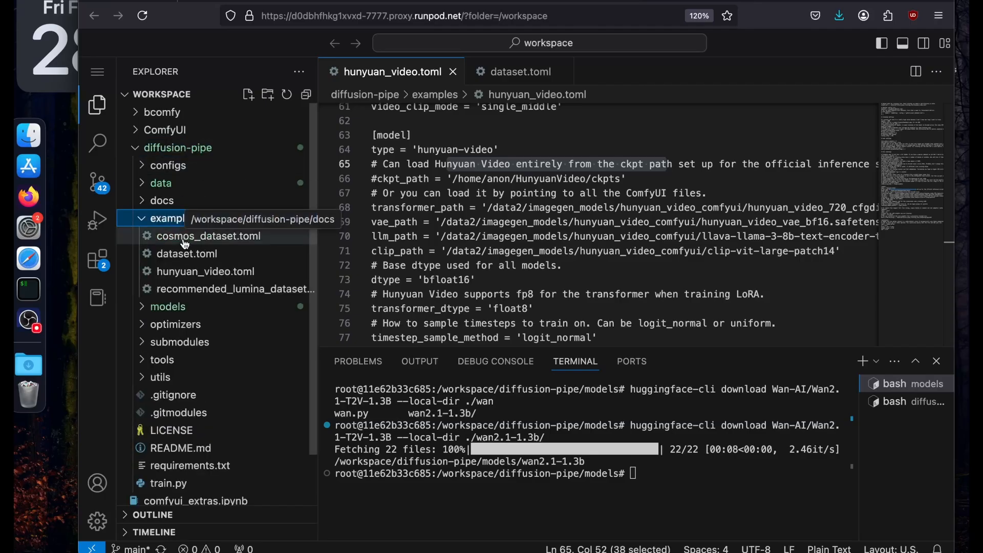
left_click(183, 274)
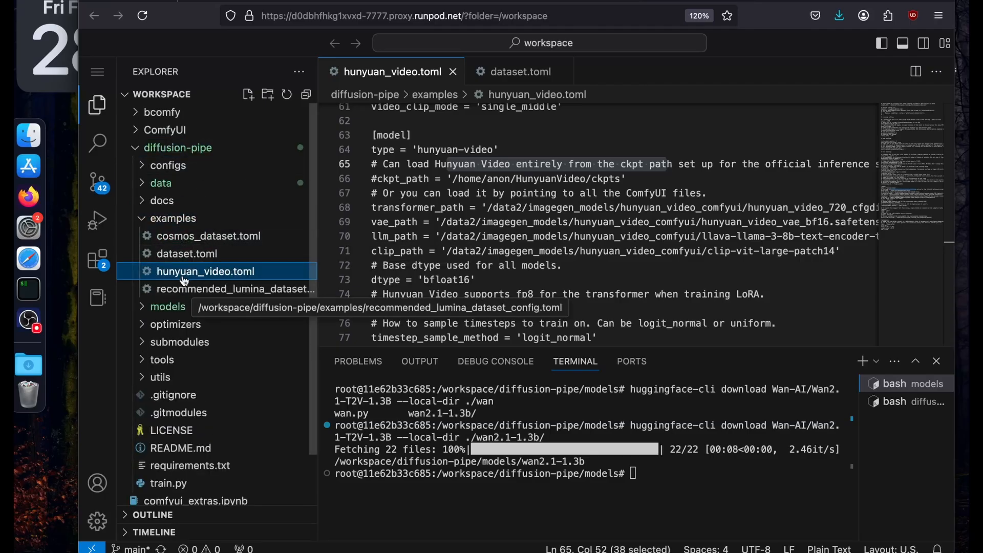
right_click(183, 276)
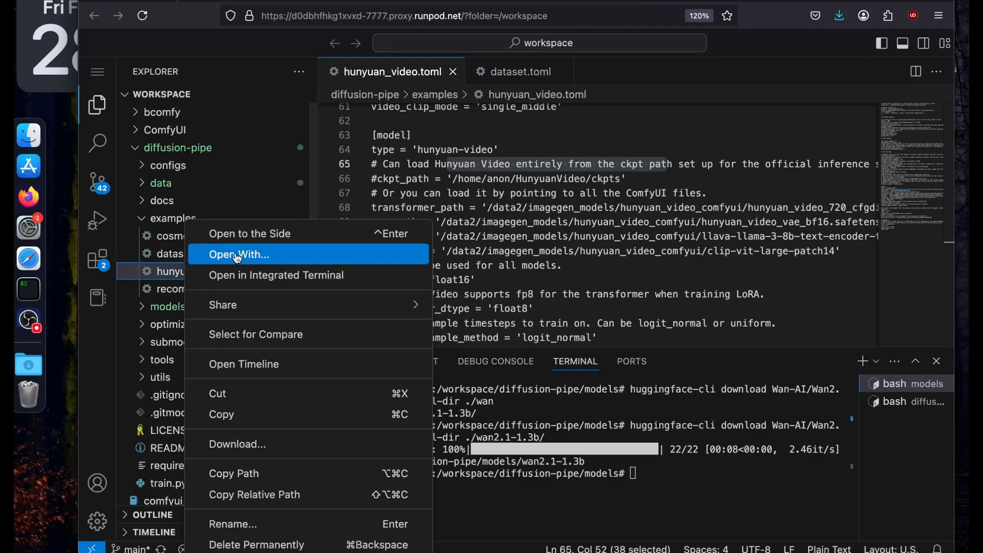
left_click(228, 407)
key("super+v")
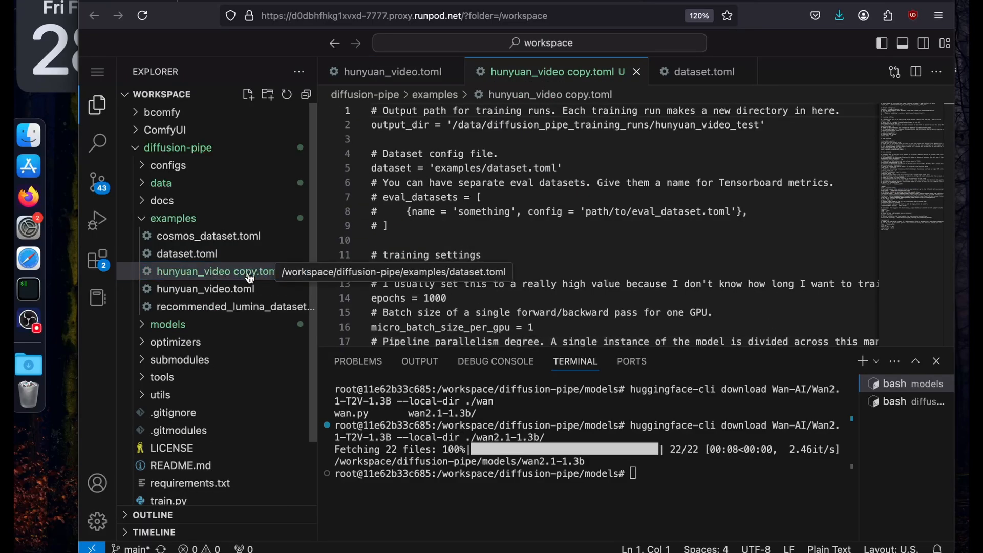
Rename the duplicated hunyuan_video config file as wan_video.toml.
right_click(250, 277)
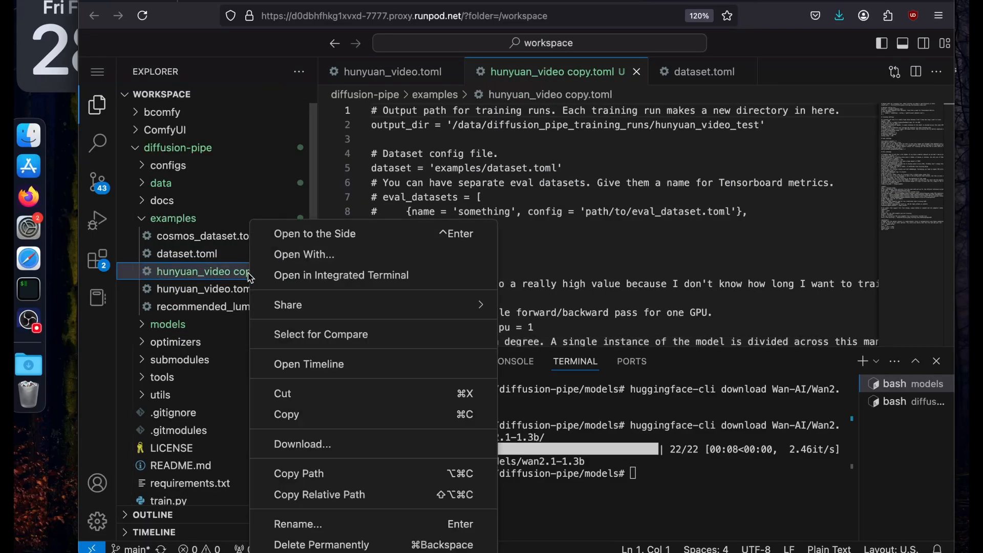
left_click(298, 523)
type("wan")
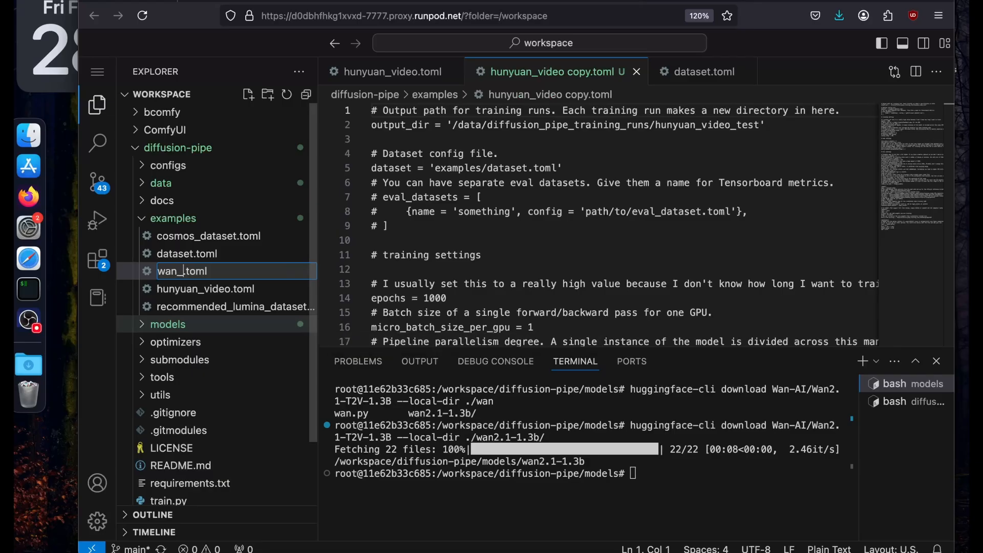
type("_video")
key("Return")
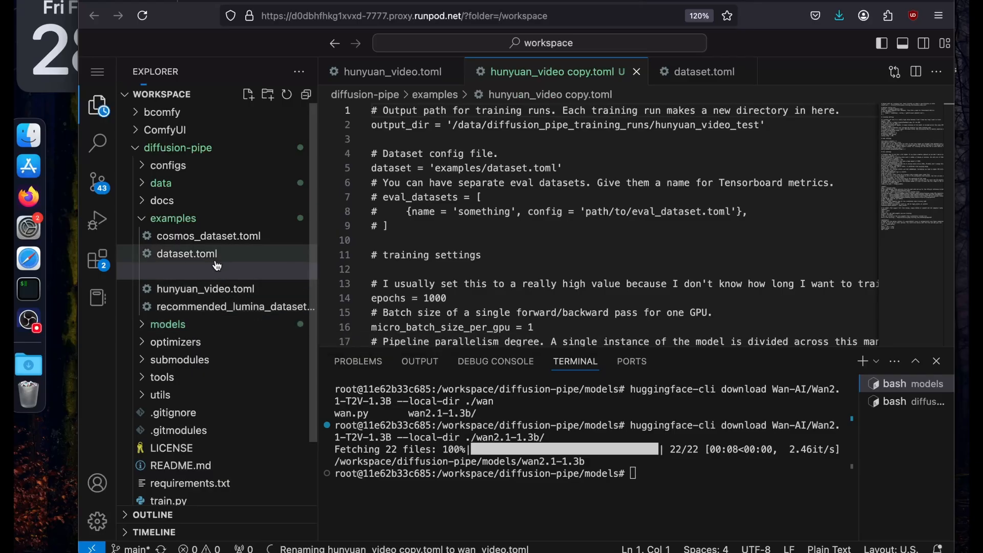
Replace the whole hunyuan-video [model] section of wan_video.toml, through timestep_sample_method, with the copied Wan2.1 model block.
scroll(449, 226, "down", 15)
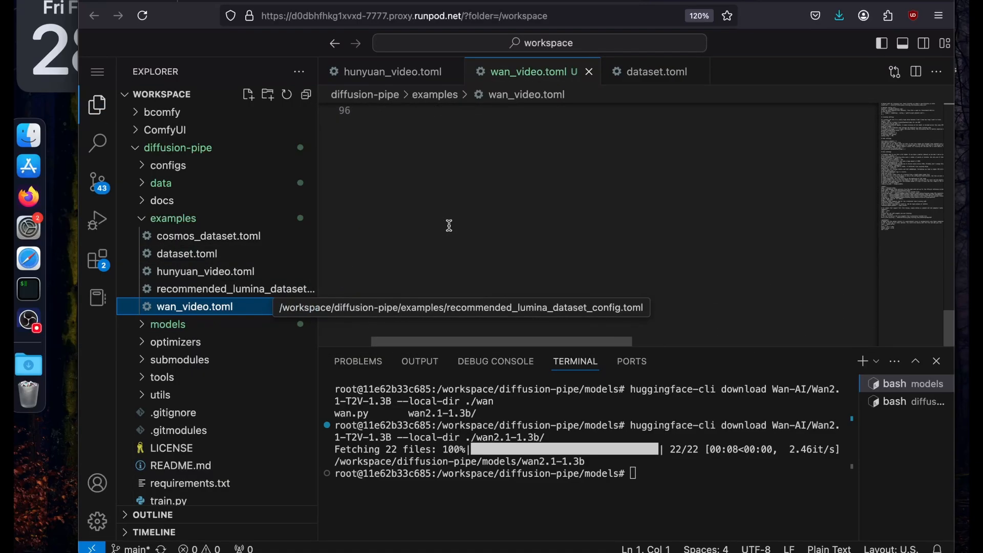
scroll(449, 226, "up", 1)
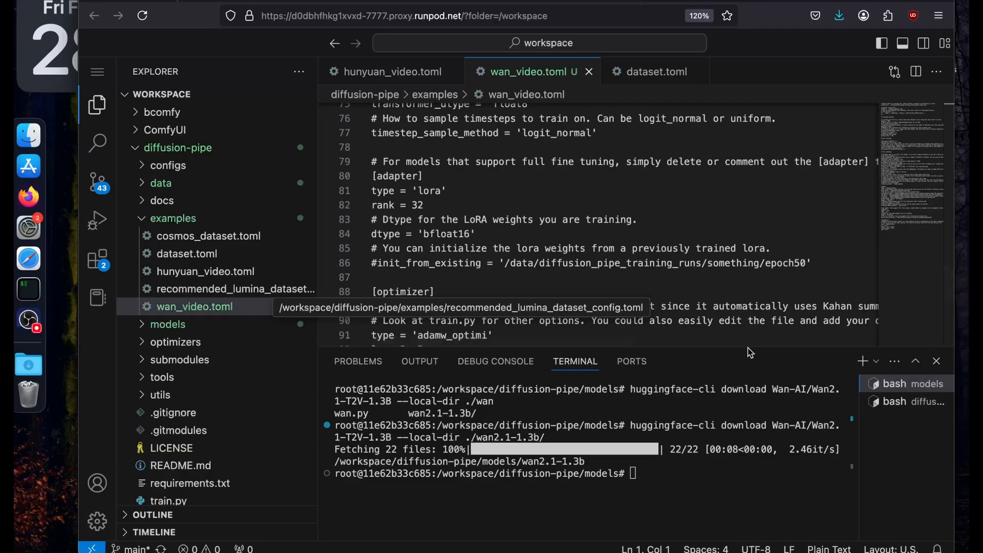
left_click_drag(750, 350, 750, 390)
scroll(529, 239, "up", 3)
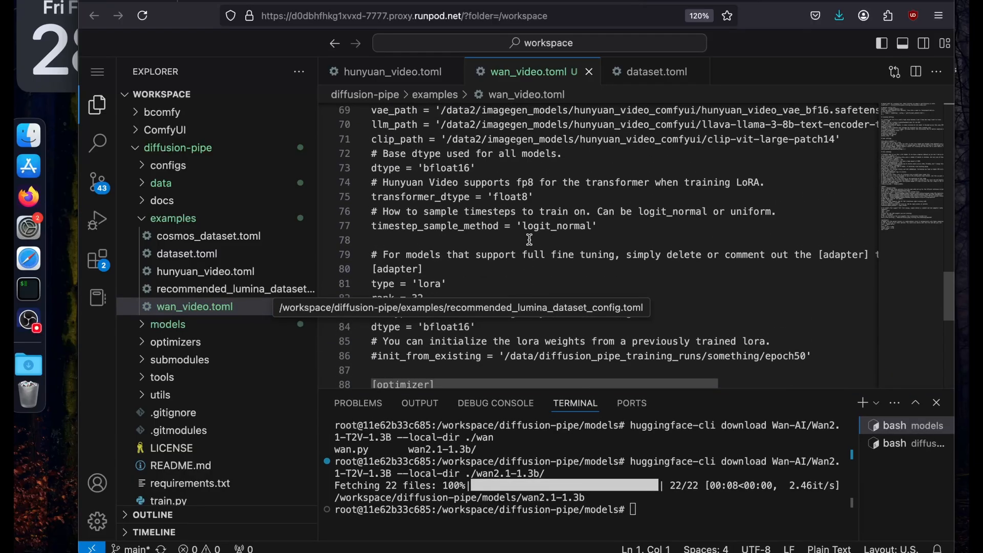
scroll(529, 239, "down", 4)
scroll(530, 239, "up", 4)
scroll(529, 239, "up", 4)
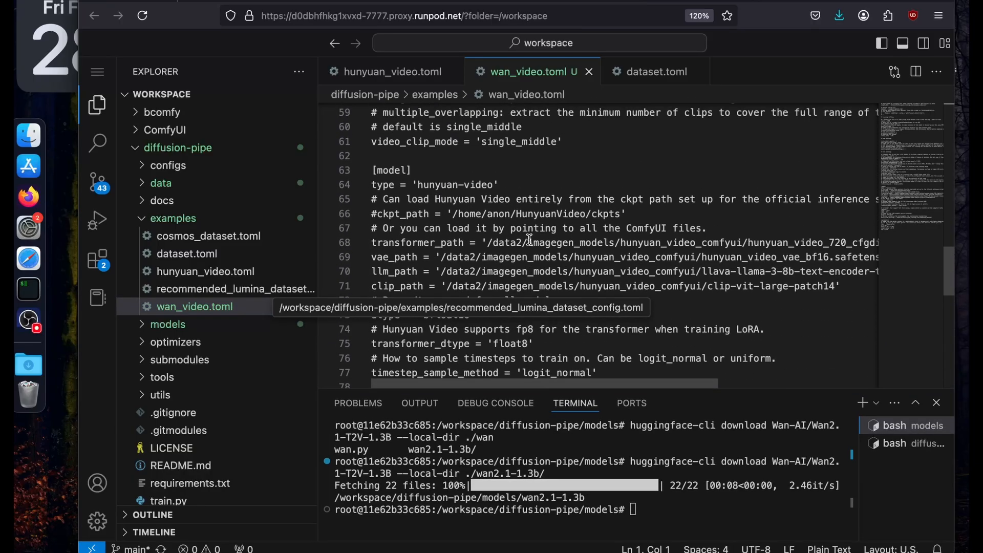
left_click(392, 156)
scroll(410, 205, "down", 3)
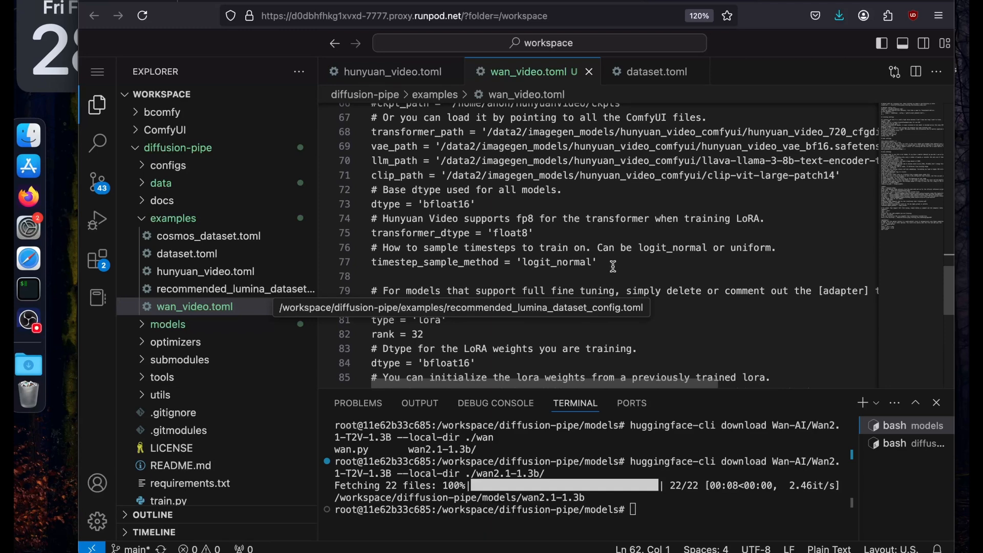
left_click(612, 266, "shift")
key("super+v")
Insert two blank lines between the video_clip_mode line and the [model] section of wan_video.toml.
scroll(613, 263, "up", 3)
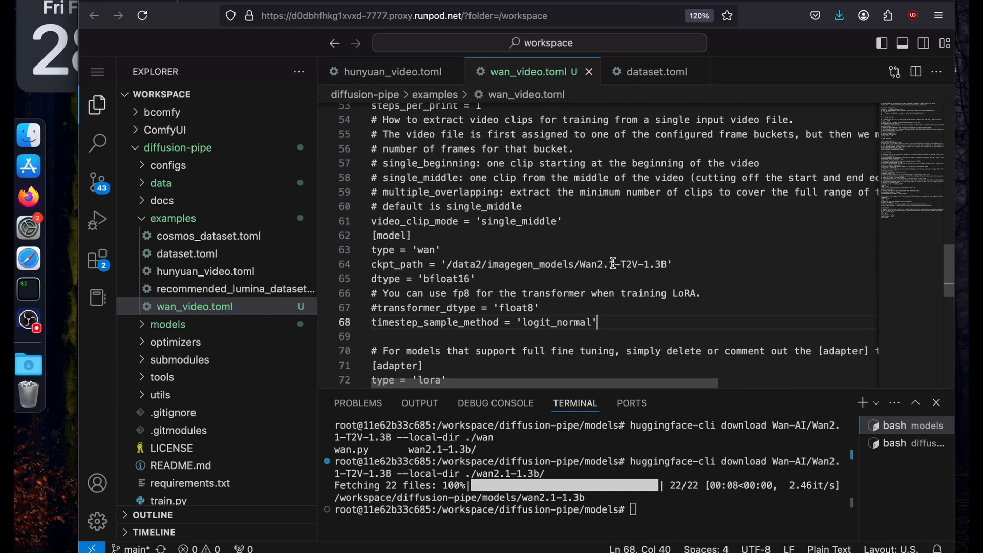
left_click(594, 221)
key("Return")
key("Return")
scroll(593, 221, "down", 3)
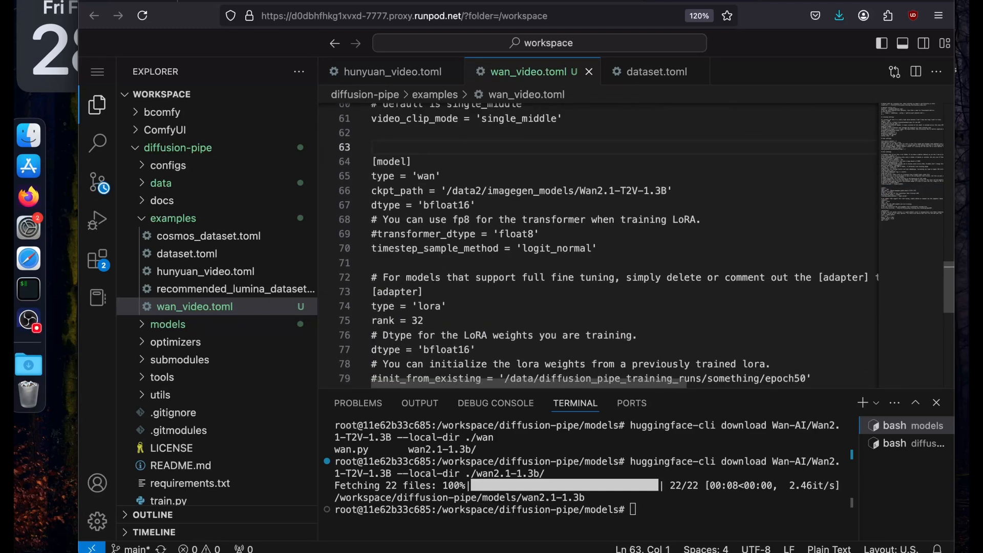
Set ckpt_path in the [model] section to the copied wan2.1-1.3b folder path, '/workspace/diffusion-pipe/models/wan2.1-1.3b'.
scroll(490, 190, "down", 1)
left_click_drag(446, 185, 670, 181)
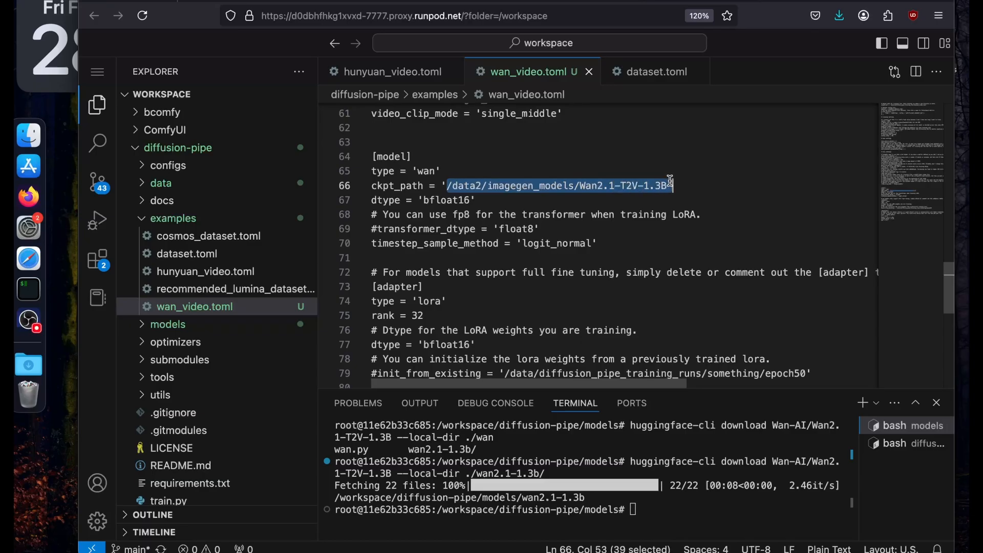
key("BackSpace")
left_click(167, 324)
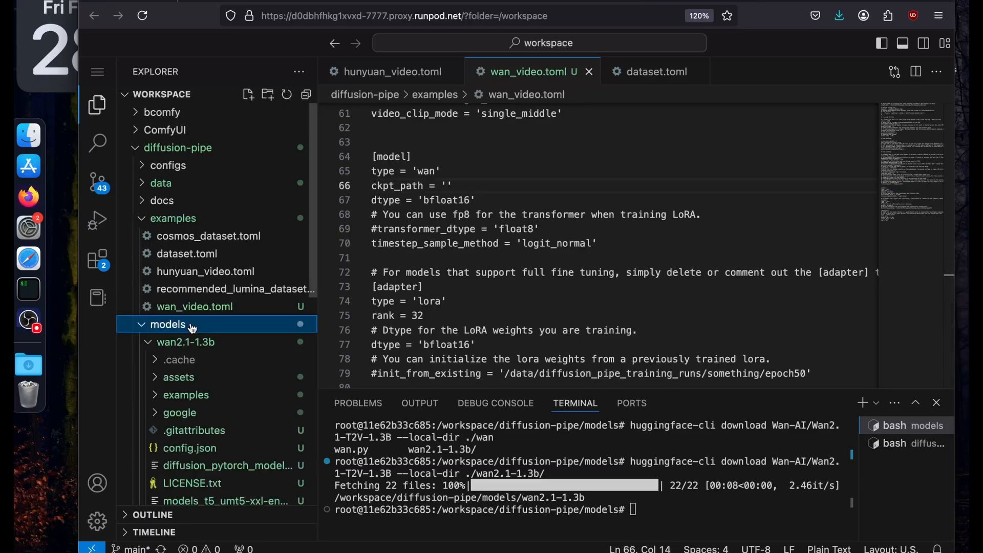
scroll(192, 328, "down", 2)
right_click(222, 294)
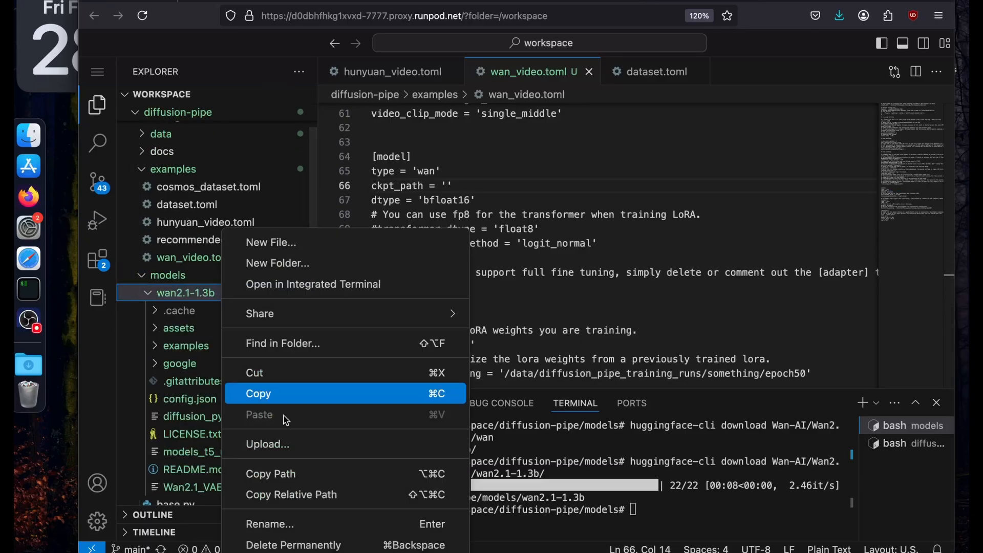
left_click(282, 483)
left_click(448, 186)
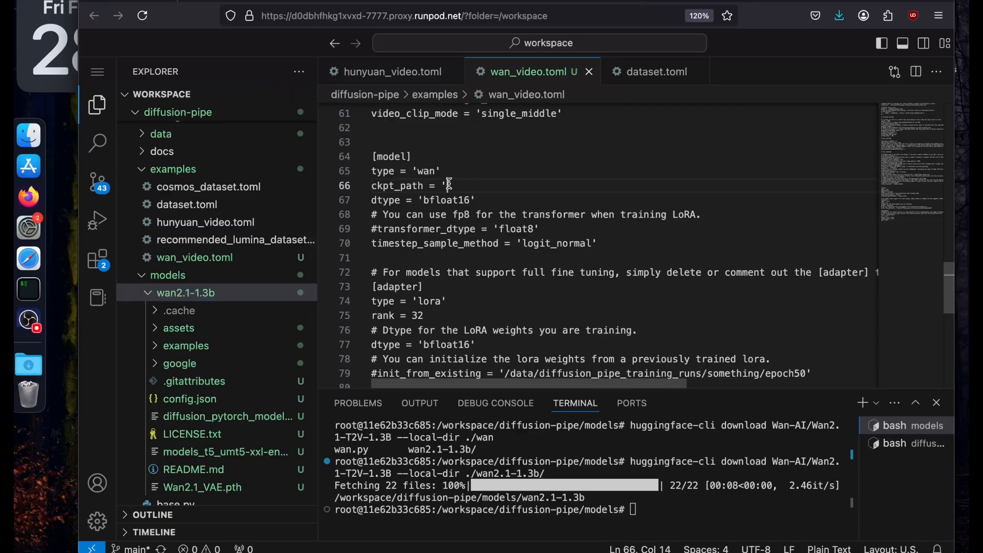
key("super+v")
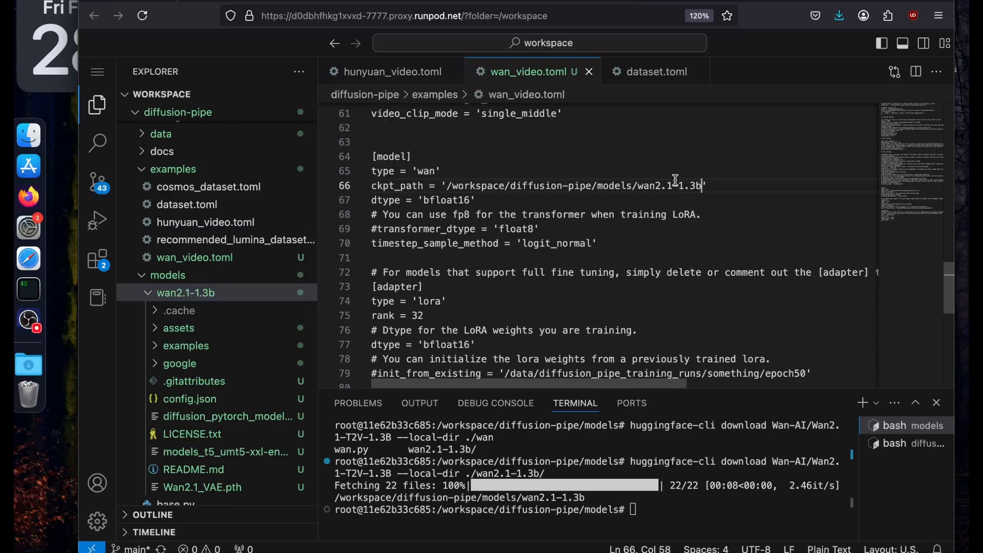
left_click(560, 223)
Clear the output_dir value at the start of wan_video.toml and expand the data folder to reach its output subfolder.
scroll(560, 223, "up", 20)
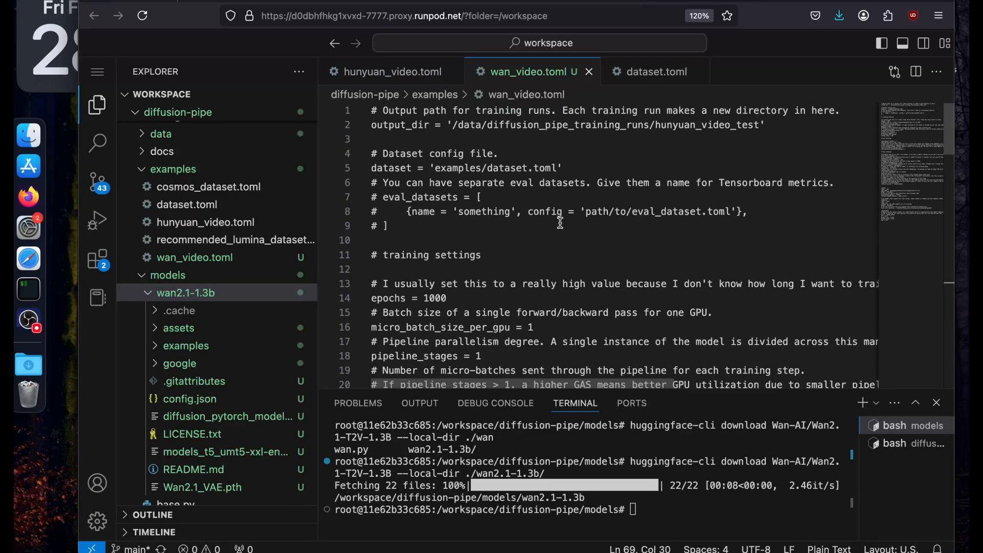
left_click_drag(454, 128, 763, 125)
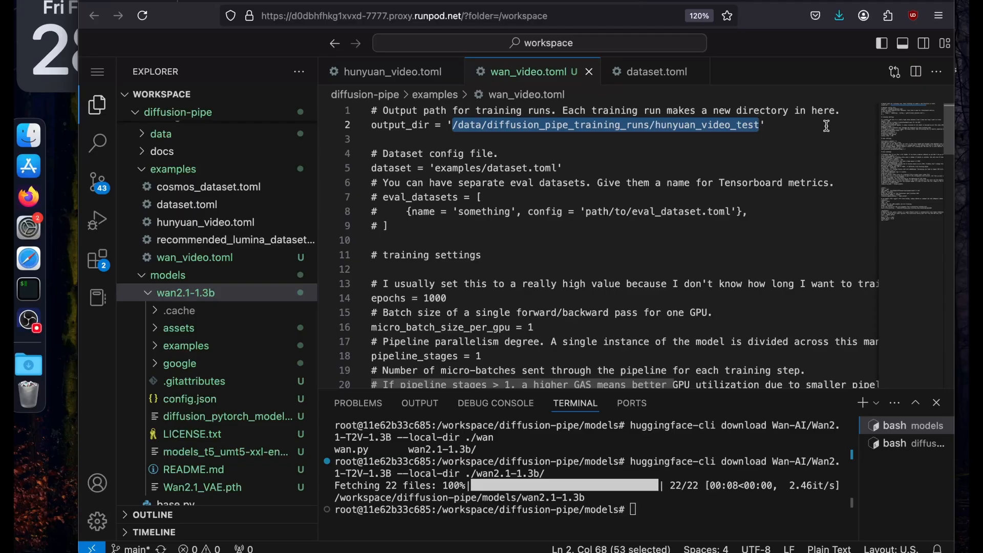
key("BackSpace")
left_click(171, 276)
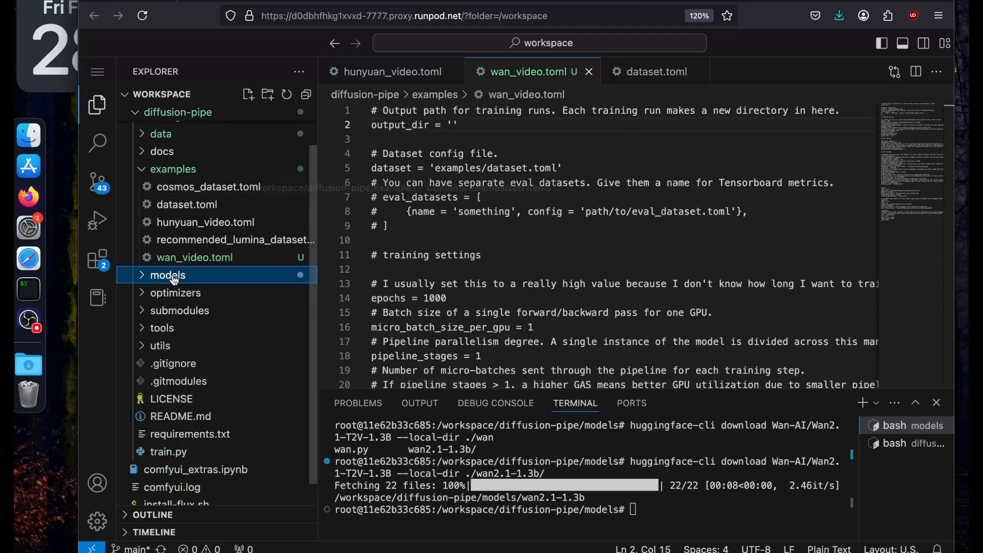
left_click(172, 169)
left_click(169, 182)
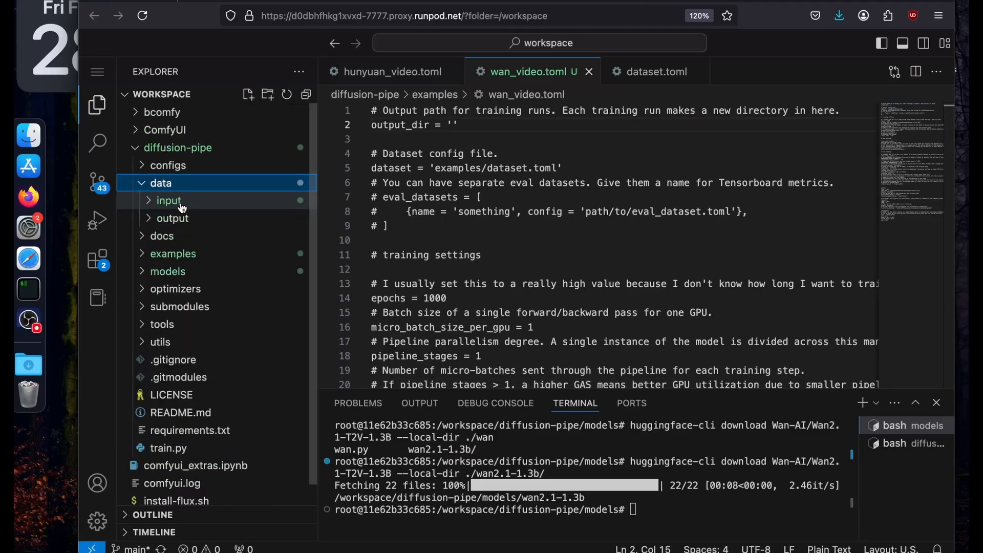
left_click(168, 200)
left_click(169, 201)
left_click(174, 219)
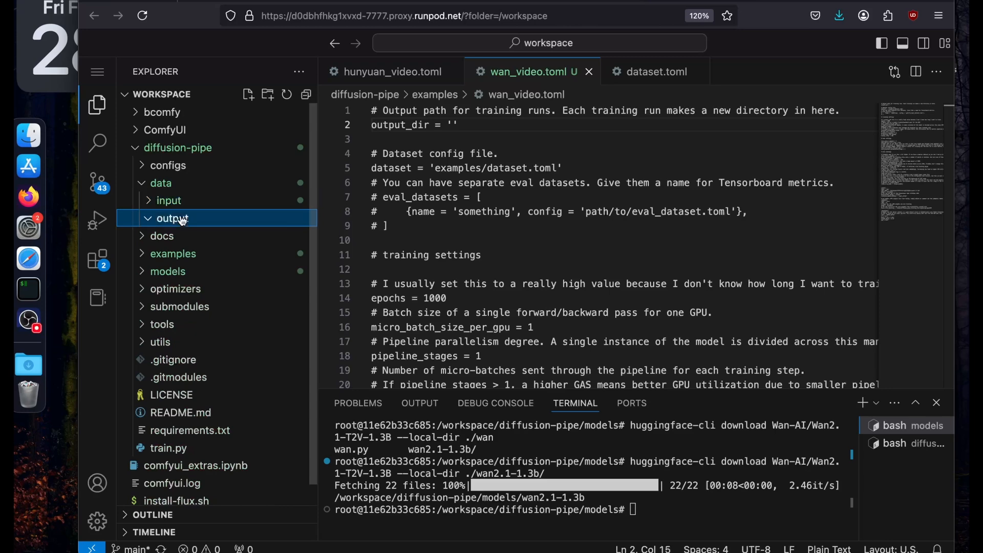
Copy the full path of the data/output folder and set output_dir to '/workspace/diffusion-pipe/data/output'.
right_click(182, 220)
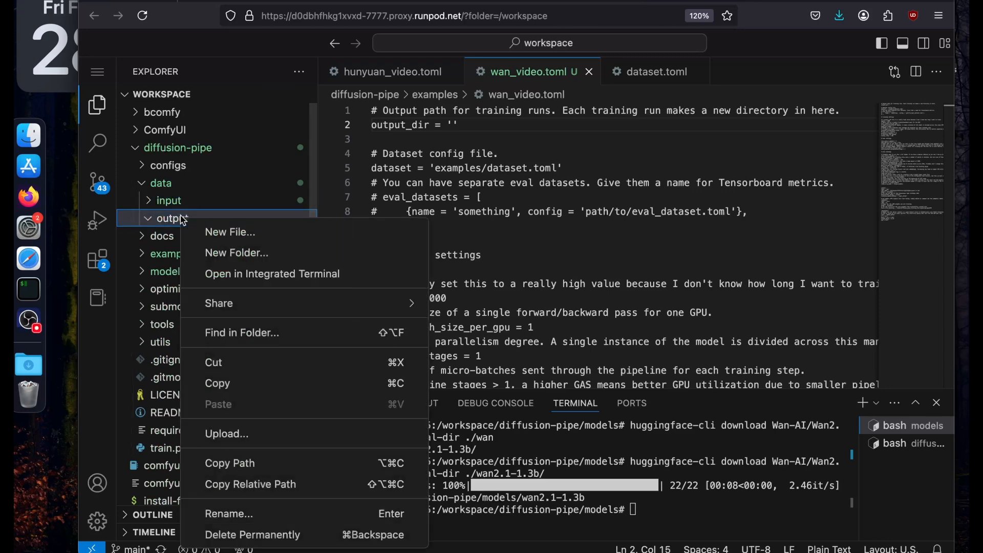
left_click(228, 389)
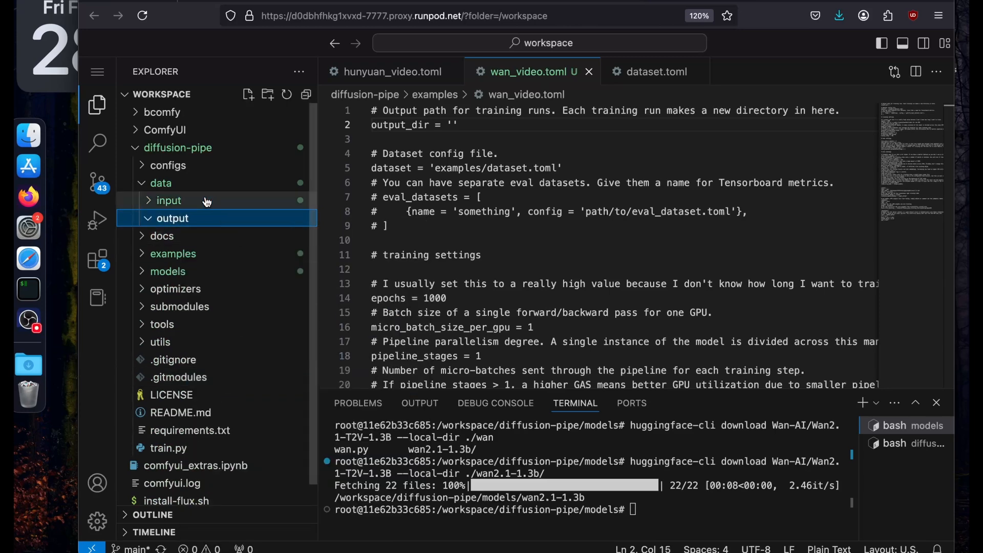
right_click(193, 221)
left_click(258, 477)
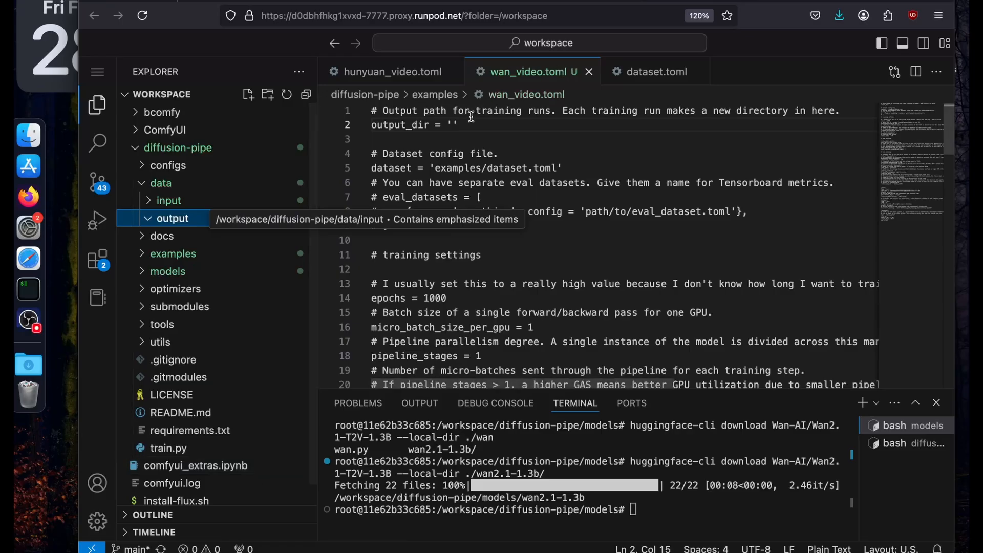
key("super+v")
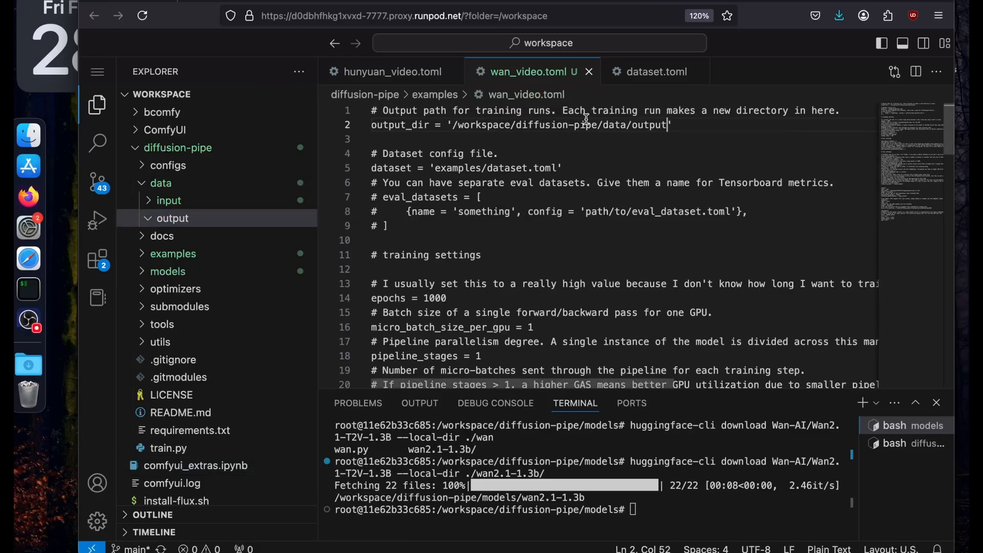
left_click(578, 154)
Check the dataset config path in wan_video.toml and the dataset.toml file it refers to.
scroll(578, 157, "down", 1)
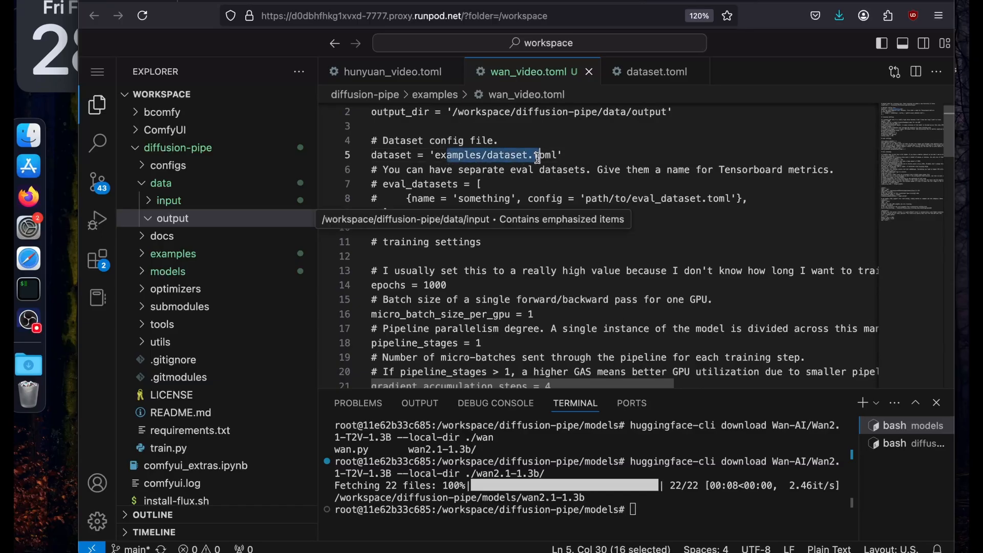
left_click(421, 230)
scroll(420, 230, "up", 1)
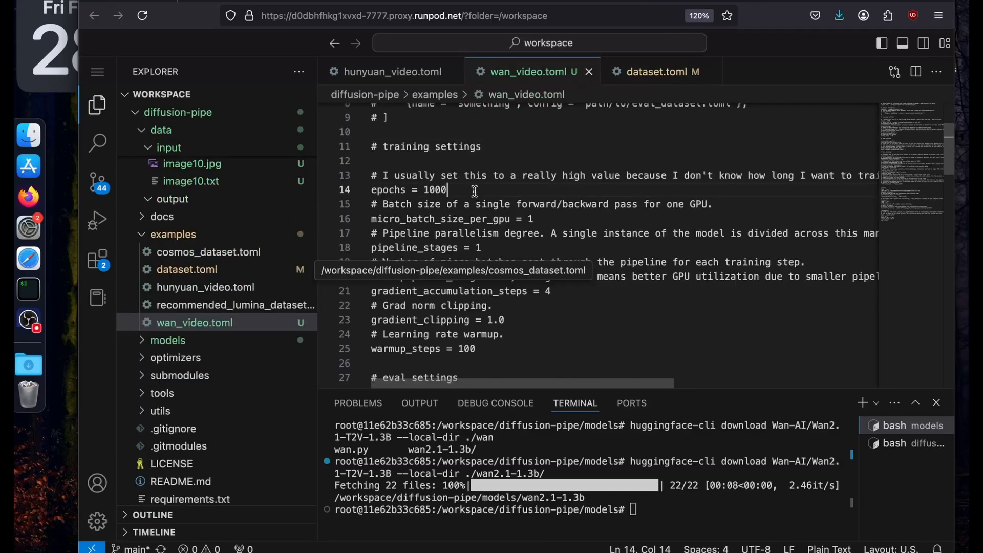
Set epochs to 100 in the training settings of wan_video.toml and look over the batch and pipeline settings below it.
double_click(439, 189)
key("alt+shift+Left")
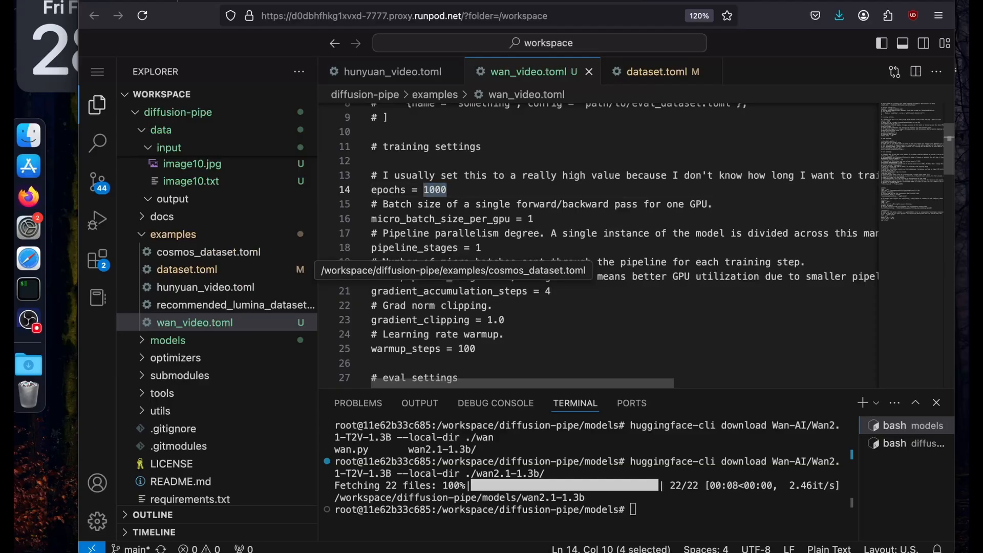
type("100")
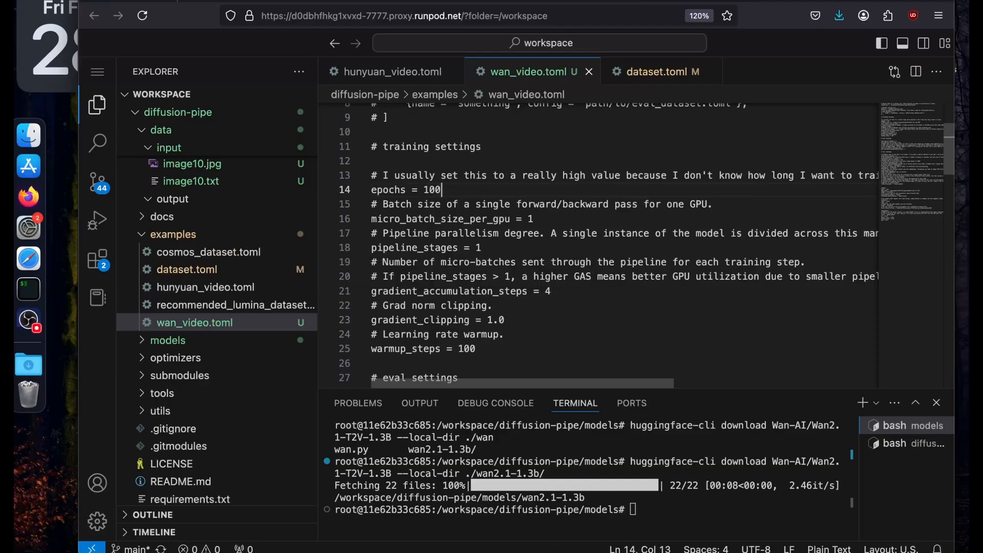
key("Down")
key("Down")
key("Up")
key("Up")
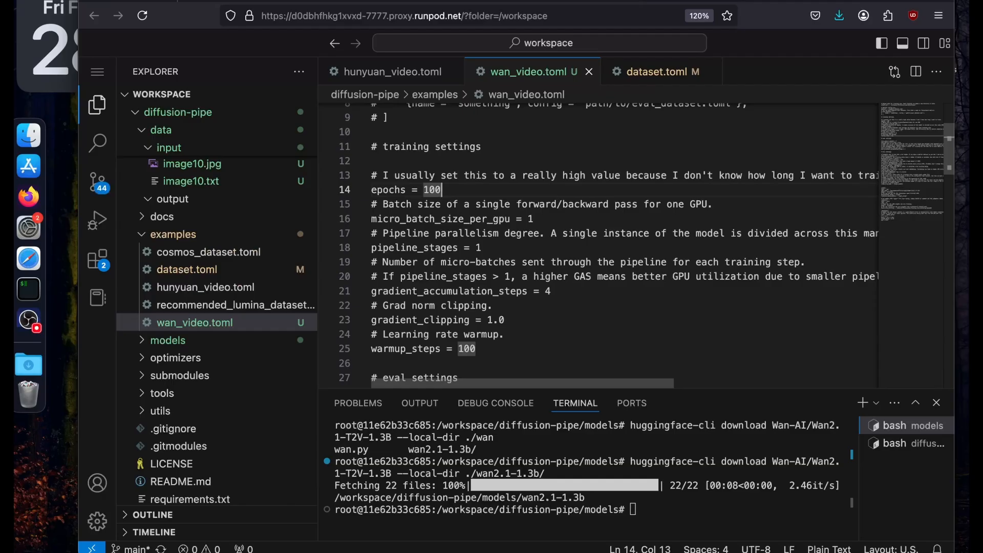
key("Down")
key("Down")
key("Down")
key("Down")
key("Down")
key("Down")
key("Down")
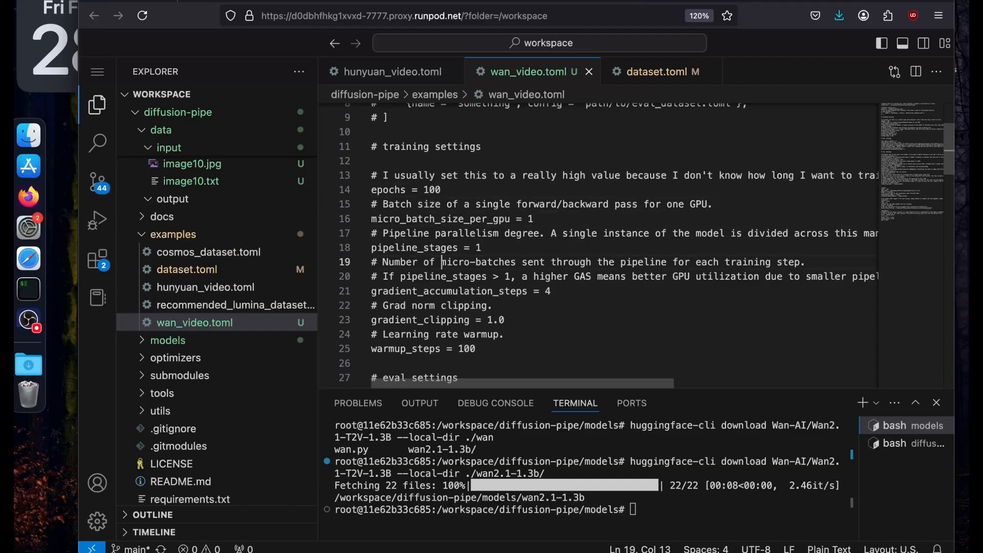
Set save_every_n_epochs to 10 in the misc settings of wan_video.toml.
key("Up")
key("Up")
key("Up")
key("Up")
key("Up")
key("Up")
key("Up")
key("Up")
key("Up")
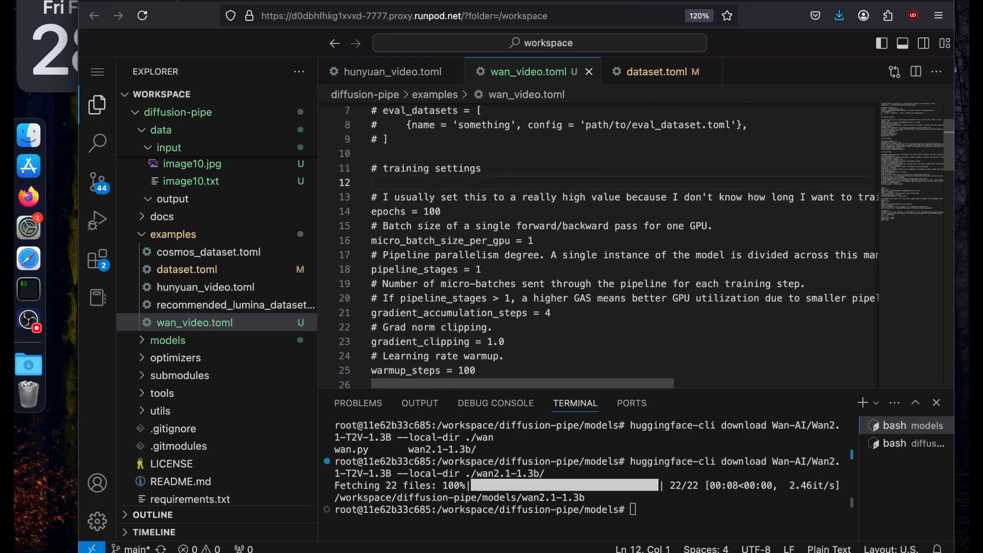
scroll(512, 256, "down", 7)
left_click(516, 268)
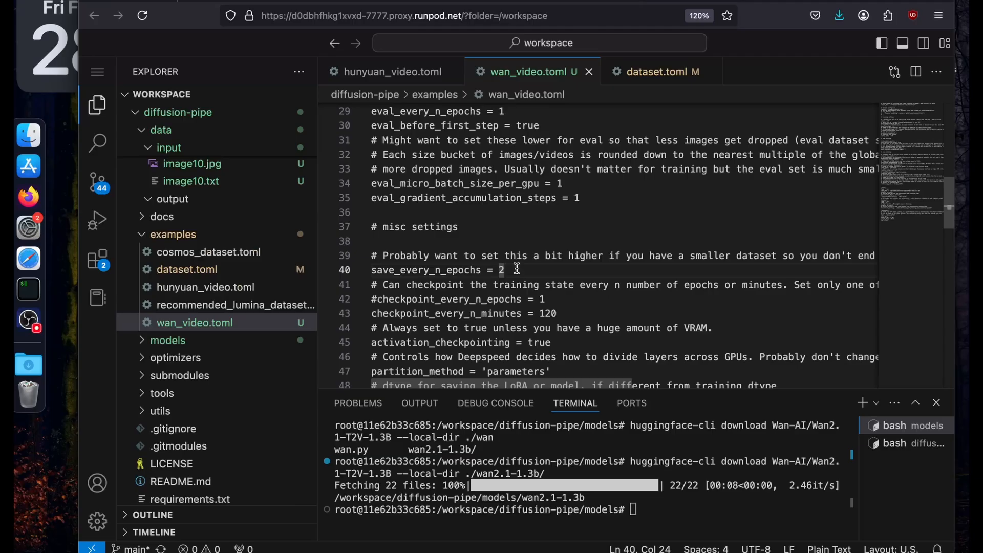
key("BackSpace")
type("10")
Clear the models terminal, enlarge the terminal area and go up to the diffusion-pipe folder.
left_click(645, 513)
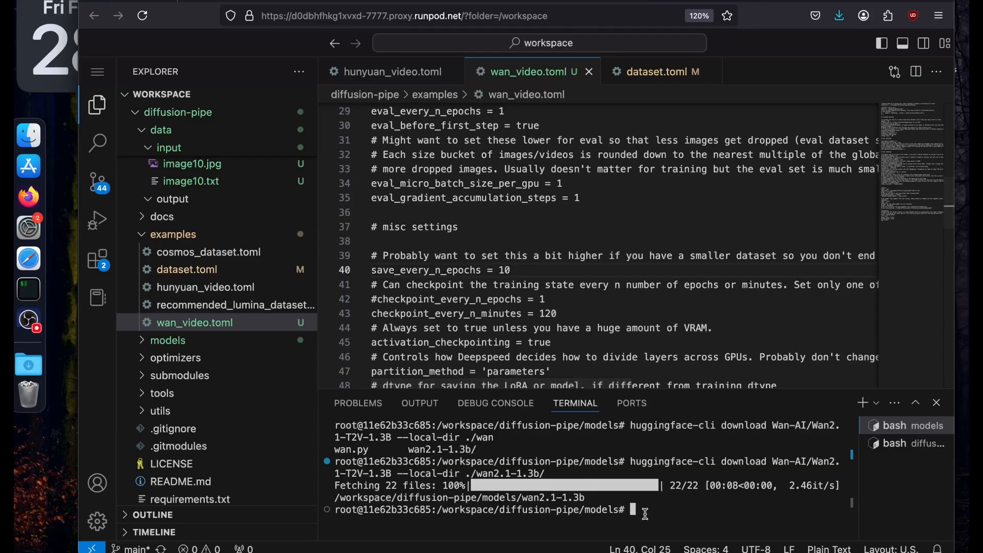
type("clear")
key("Return")
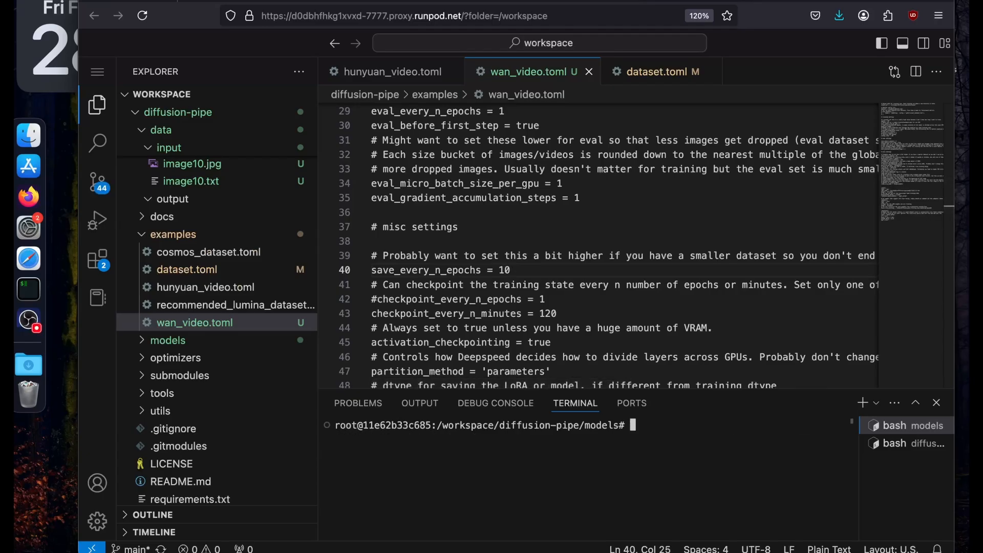
left_click_drag(633, 388, 635, 170)
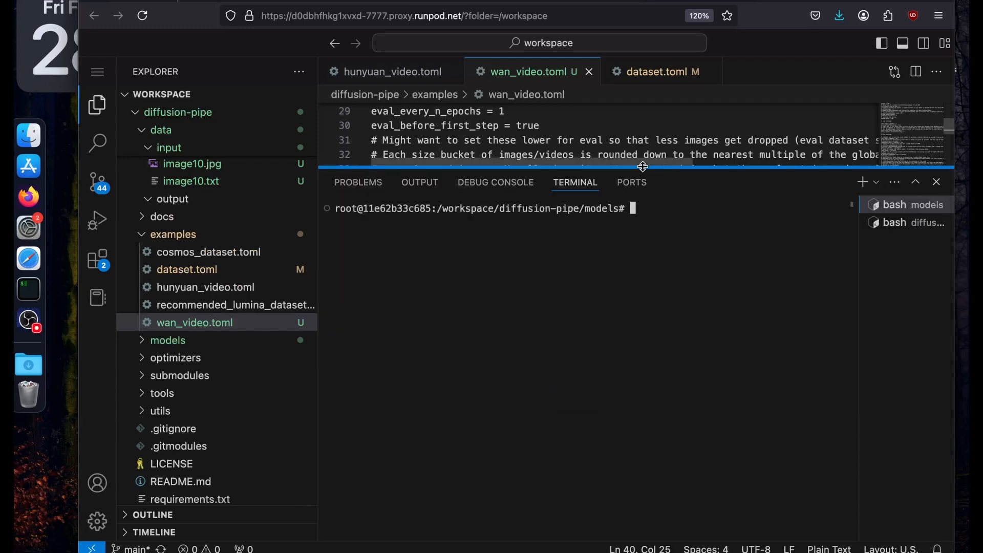
type("cd ..")
key("Return")
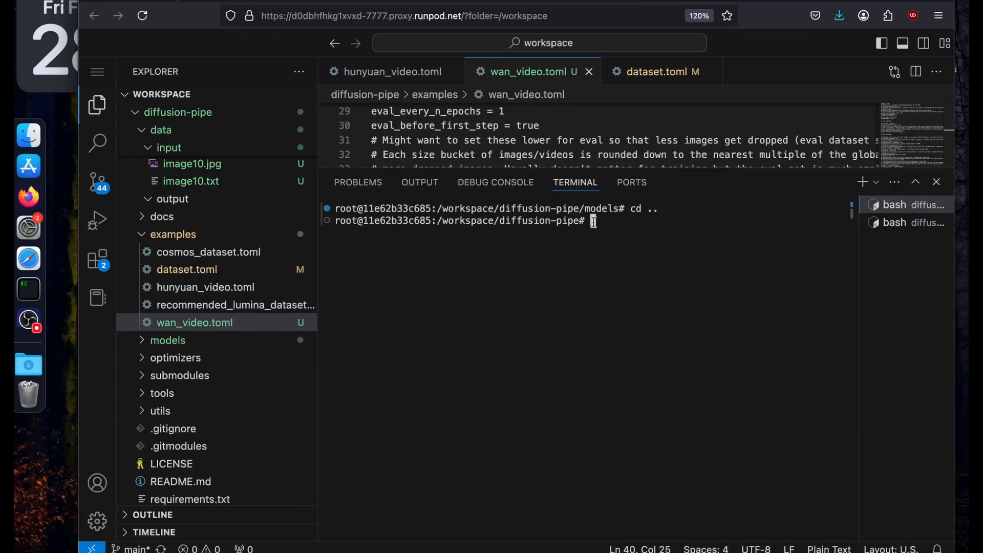
left_click_drag(499, 221, 579, 221)
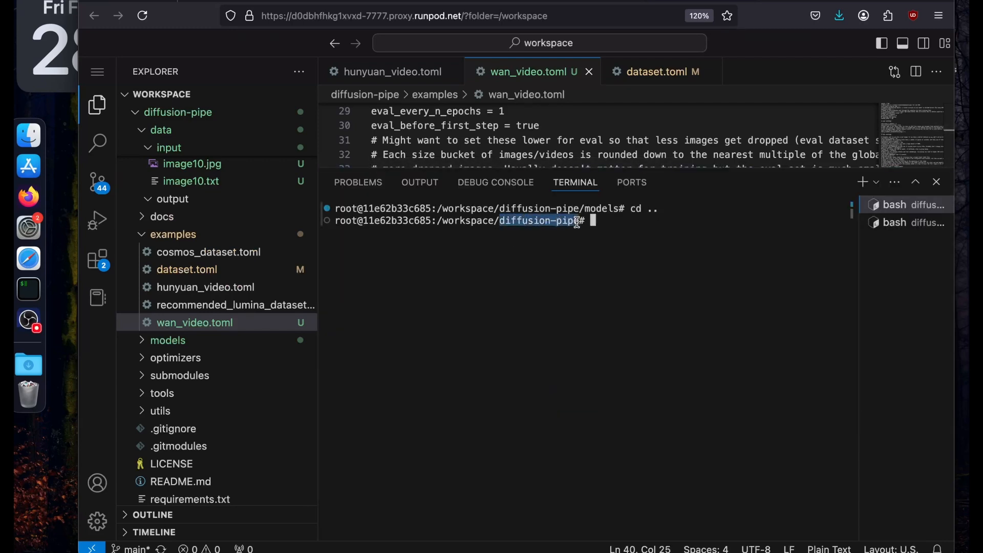
Copy the deepspeed training launch command from the diffusion-pipe GitHub README and paste it into the code editor's terminal.
mouse_move(323, 1)
left_click(215, 2)
scroll(287, 184, "up", 10)
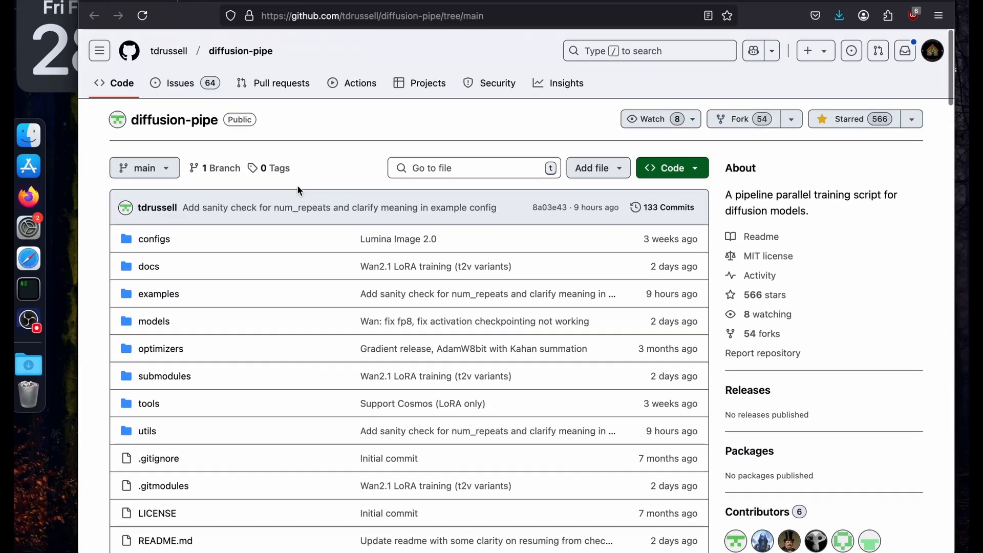
scroll(297, 186, "down", 20)
scroll(298, 190, "up", 8)
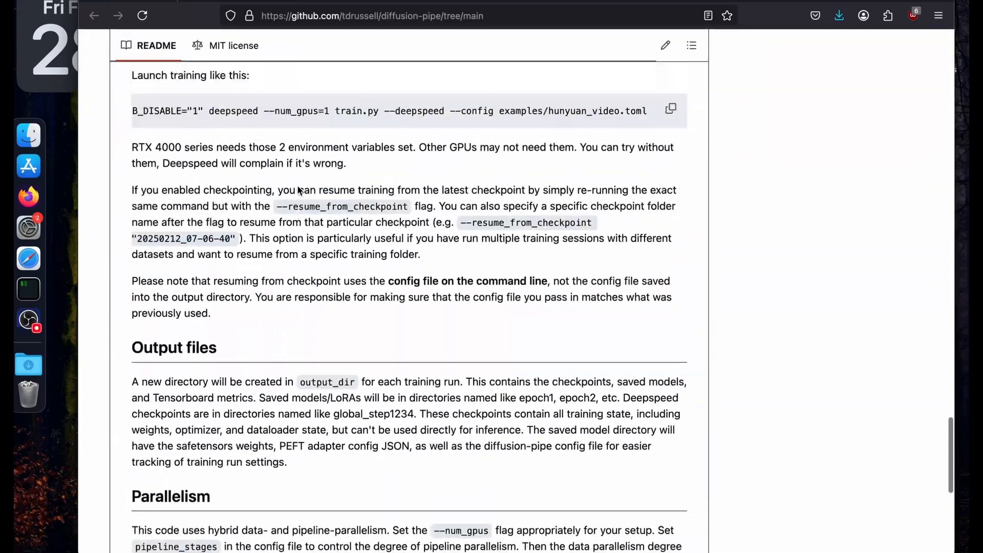
scroll(196, 311, "left", 3)
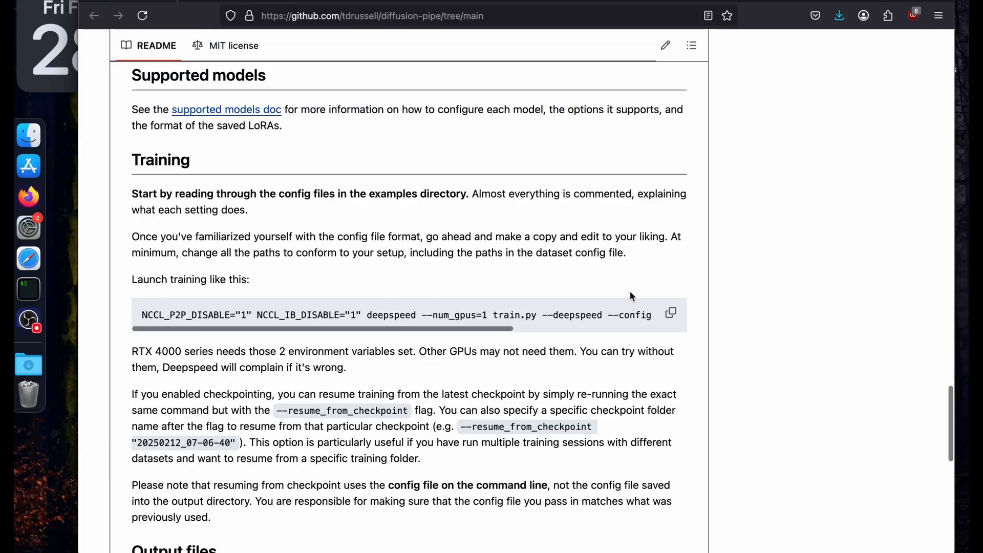
left_click(671, 312)
left_click(460, 1)
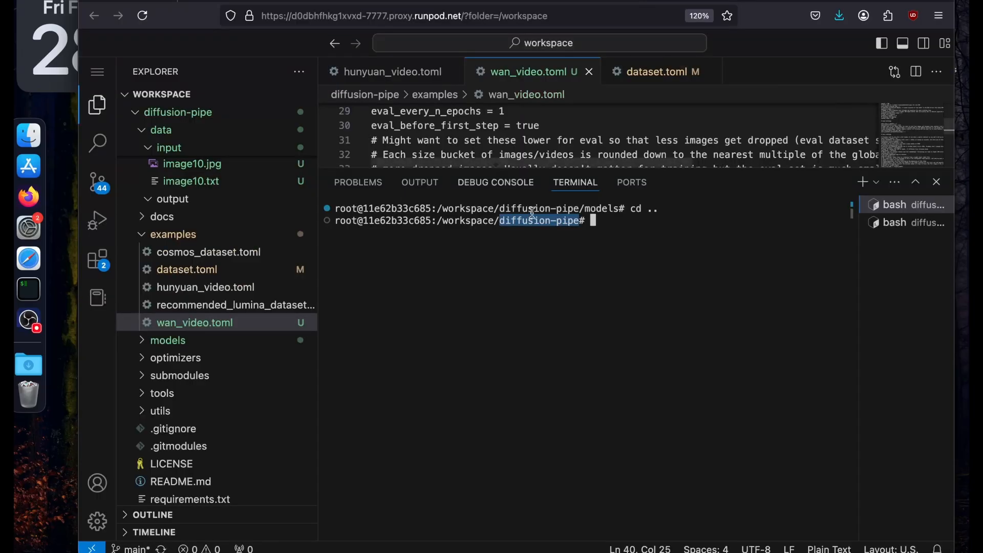
left_click(506, 319)
key("super+v")
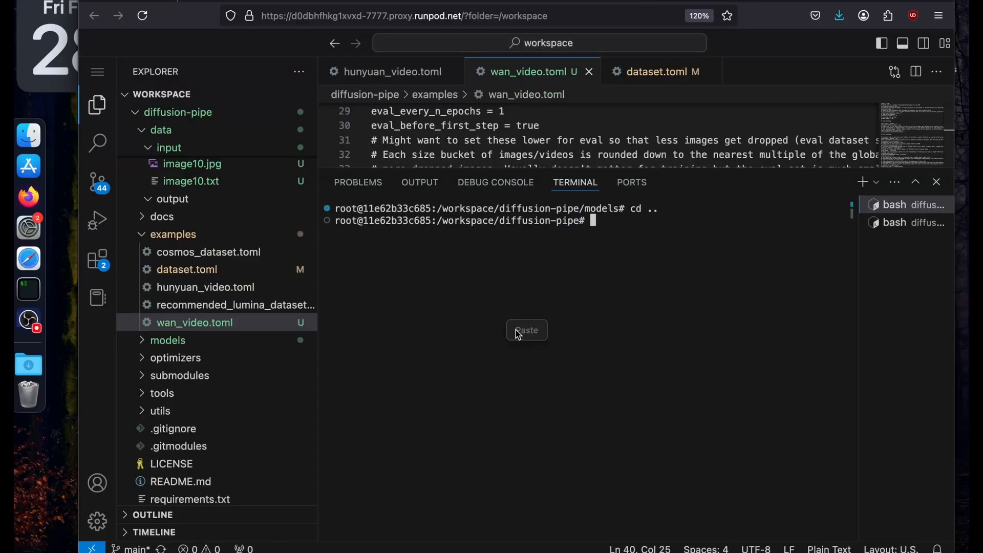
left_click(526, 330)
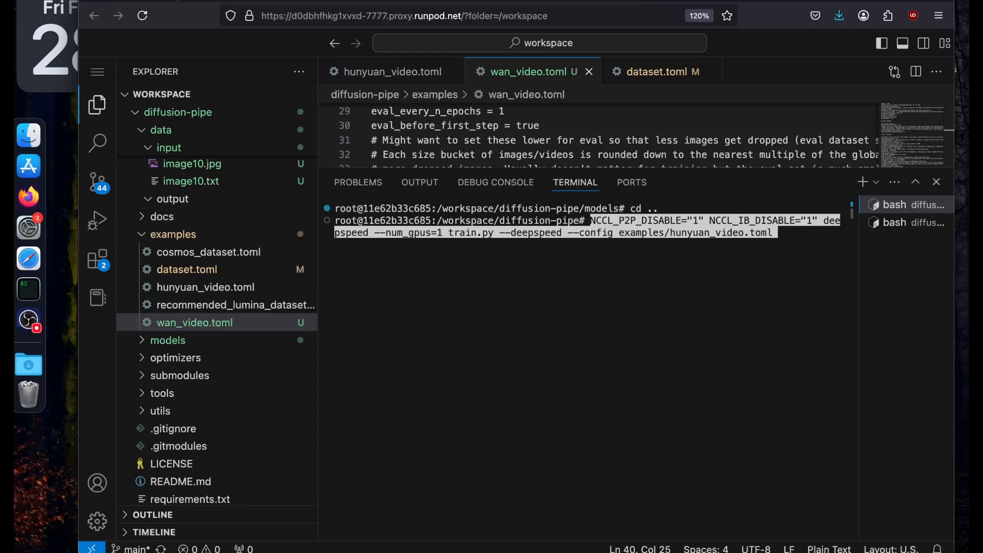
Change the command's config file to examples/wan_video.toml and run it to launch the training.
key("Left")
key("Left")
key("Left")
key("Left")
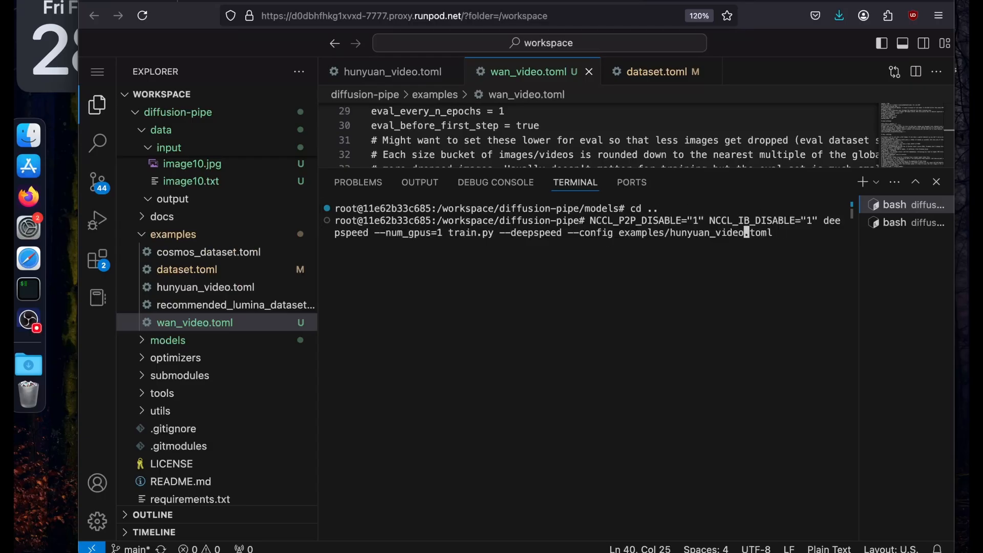
key("BackSpace")
key("BackSpace")
key("BackSpace")
key("BackSpace")
key("BackSpace")
key("BackSpace")
key("BackSpace")
key("BackSpace")
key("BackSpace")
key("BackSpace")
key("BackSpace")
key("BackSpace")
key("BackSpace")
type("wan_video")
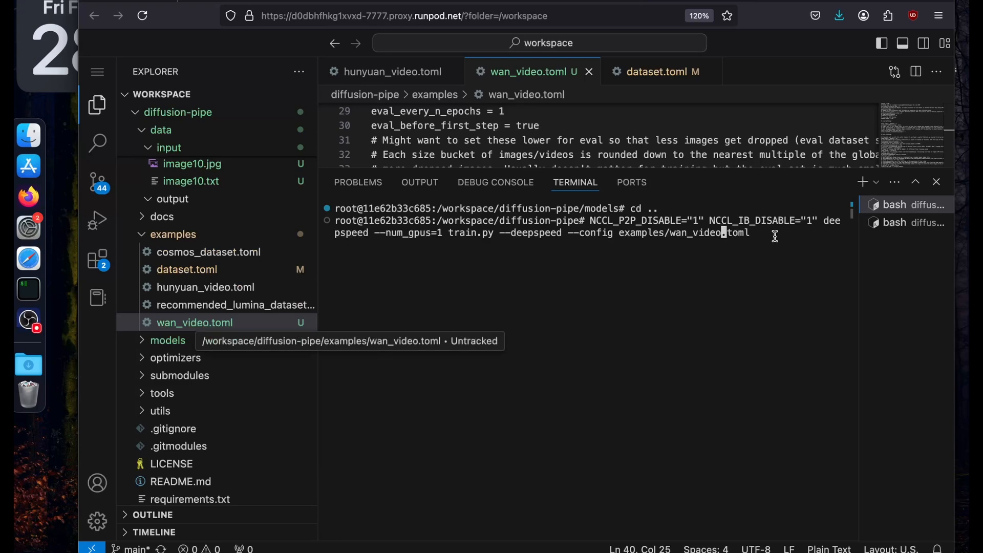
key("Right")
key("Right")
key("Right")
key("Right")
key("Right")
key("Return")
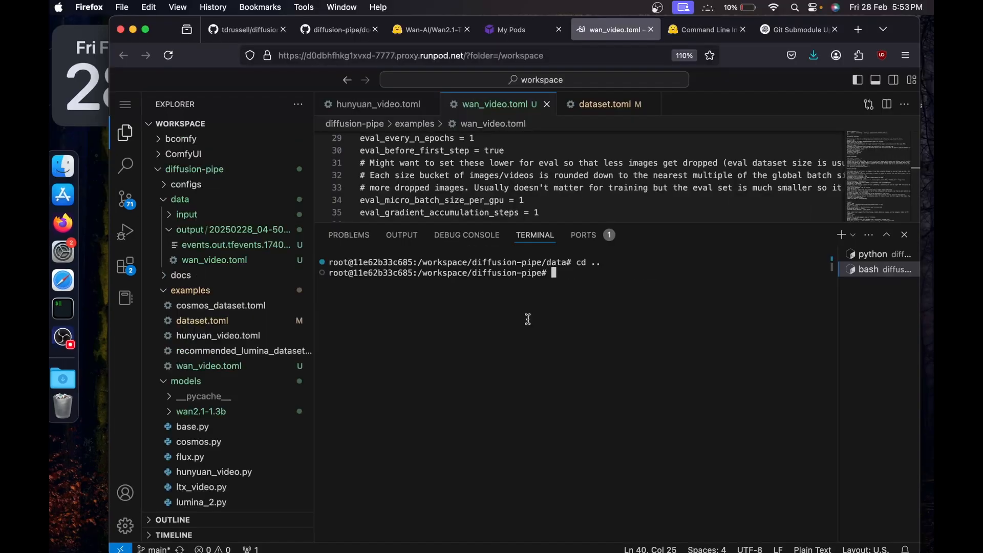
left_click(703, 30)
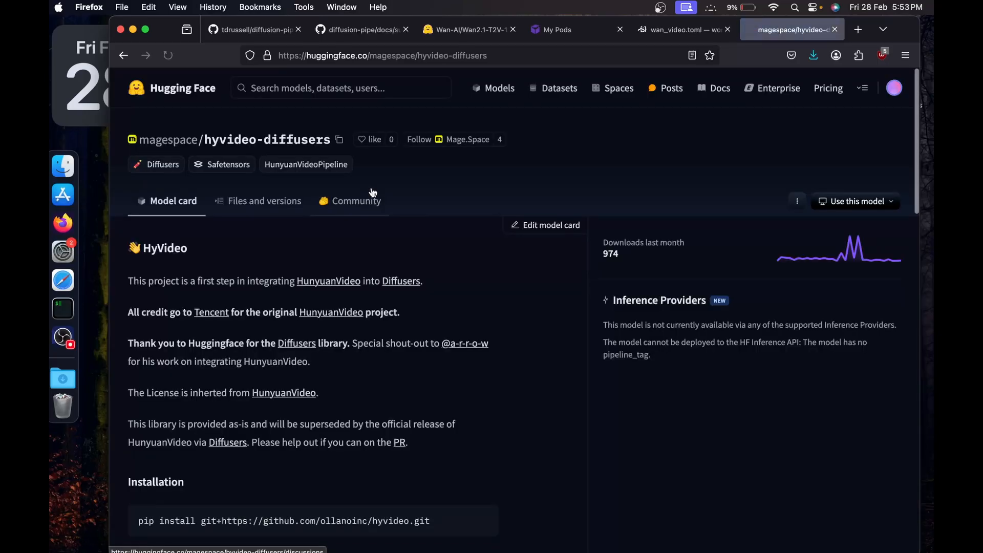
scroll(369, 190, "down", 5)
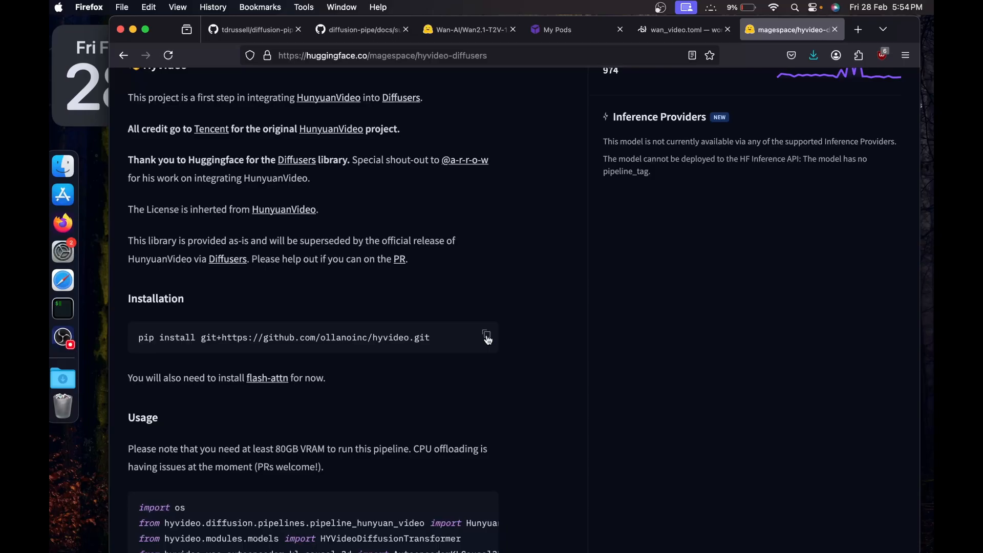
left_click(486, 336)
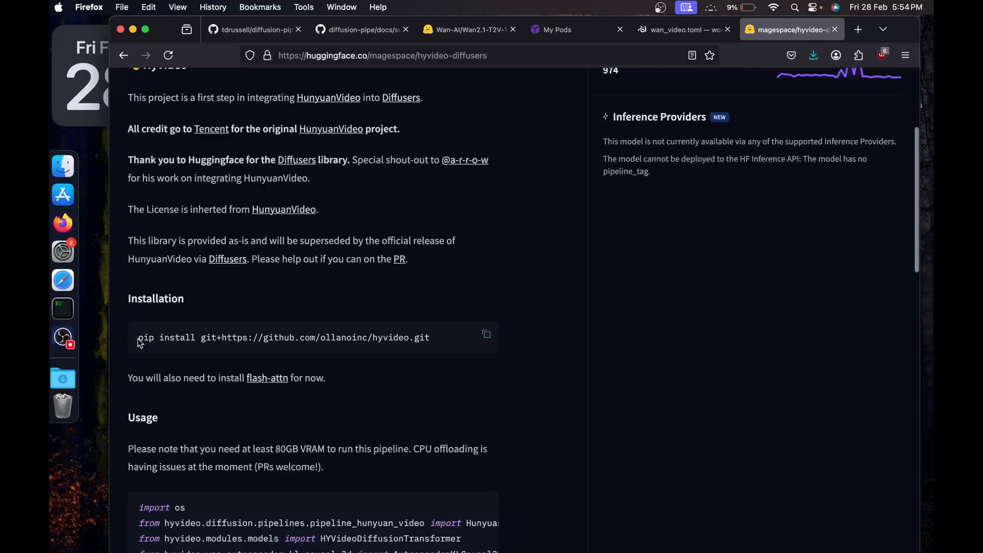
left_click_drag(138, 338, 449, 343)
left_click(449, 342)
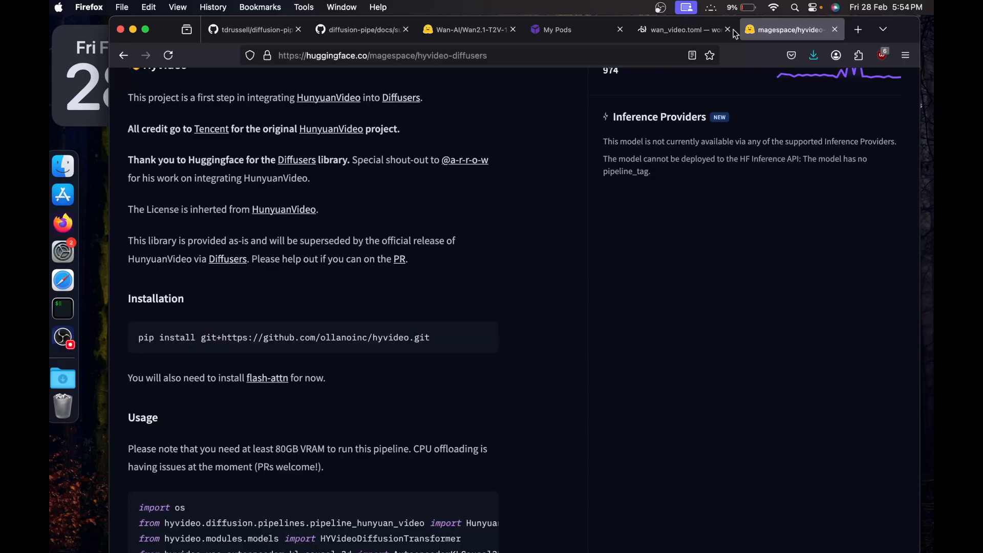
left_click(675, 30)
key("super+v")
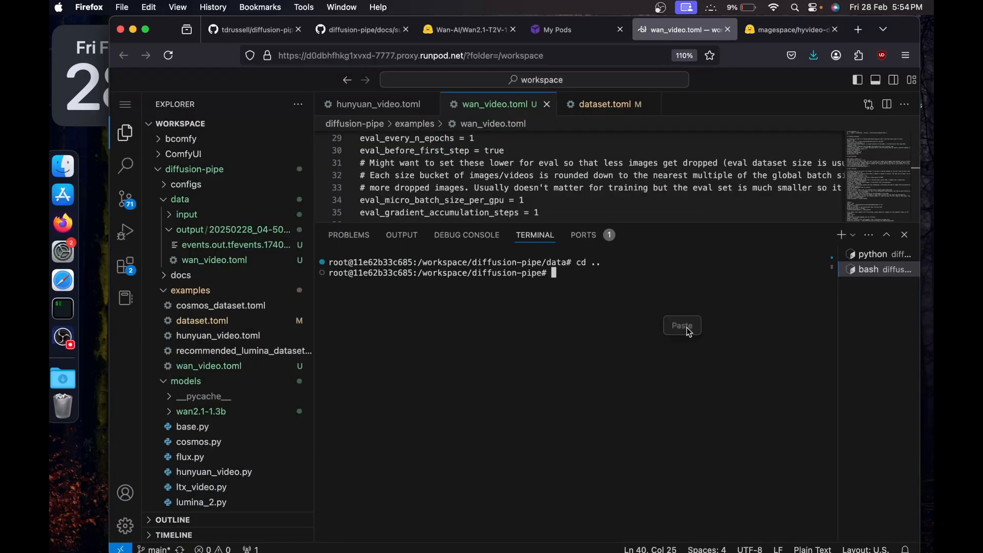
left_click(681, 324)
key("Return")
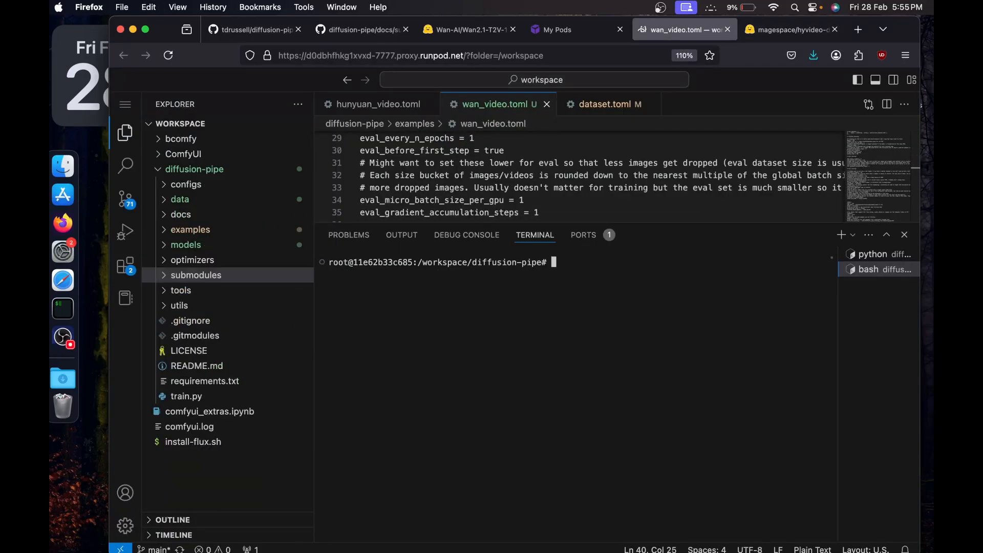
Clear the bash terminal in the diffusion-pipe folder, leaving an empty prompt.
type("clear")
key("Up")
key("Up")
key("Down")
key("Down")
key("Down")
Copy the training launch command from the README's Training section again and paste it into the bash terminal.
left_click(257, 30)
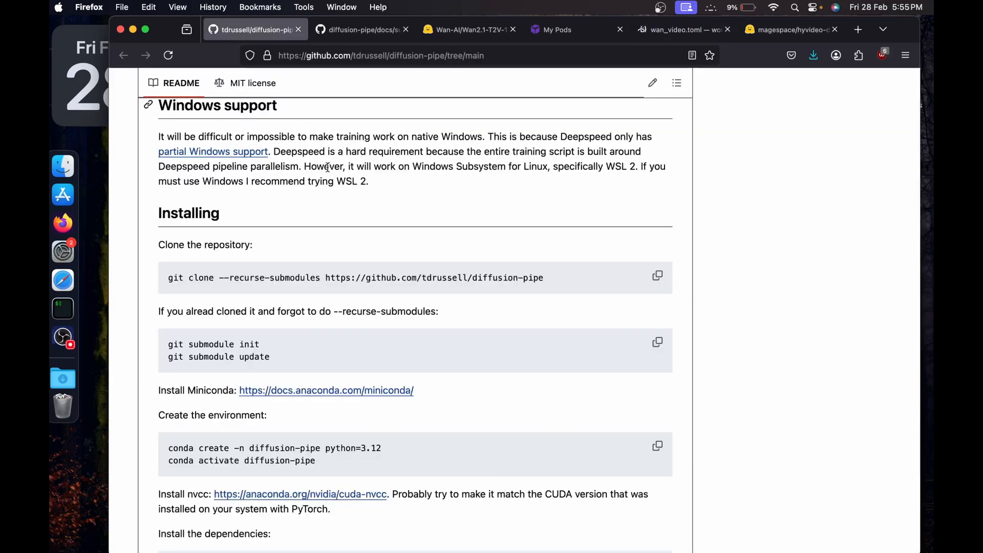
scroll(339, 217, "down", 10)
scroll(339, 220, "up", 10)
scroll(460, 307, "down", 15)
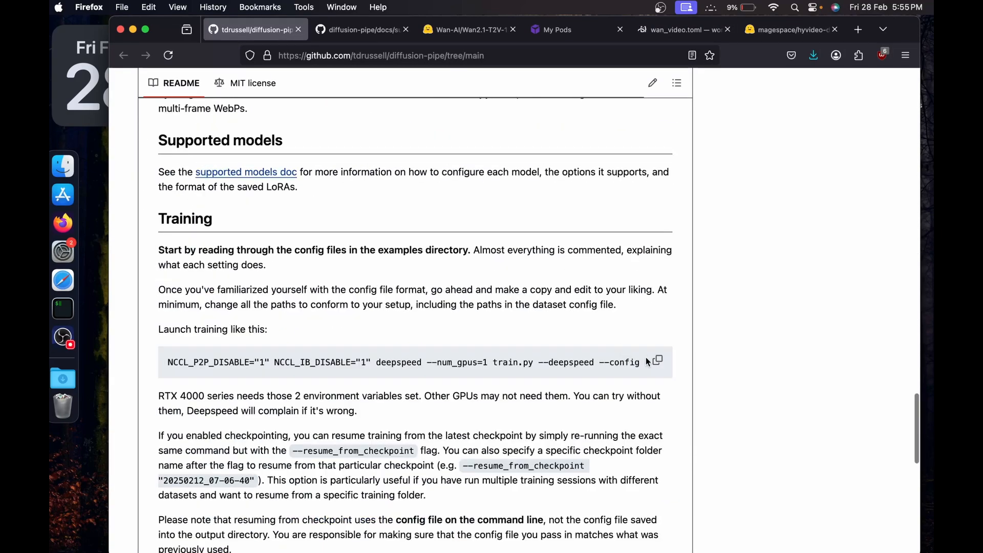
left_click(657, 360)
left_click(671, 29)
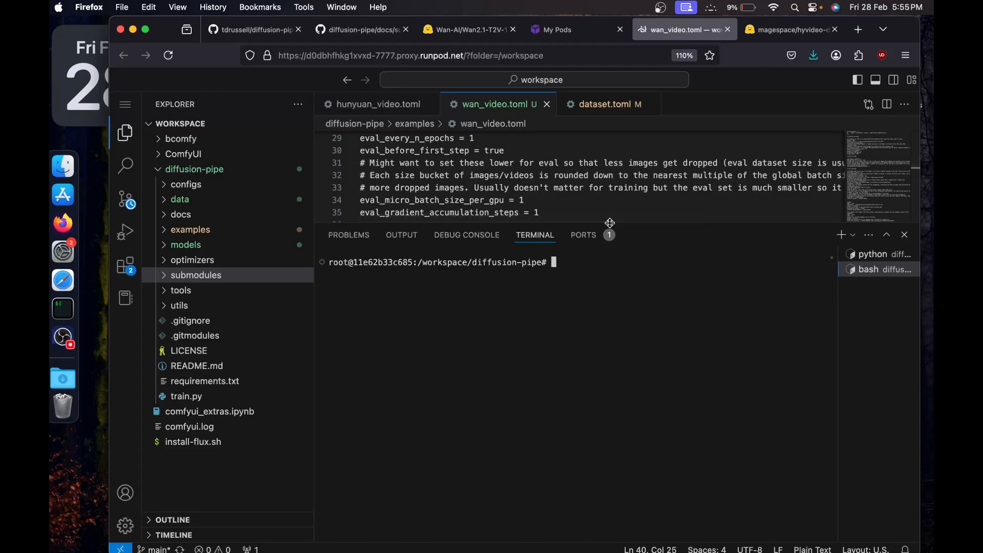
key("super+v")
left_click(580, 290)
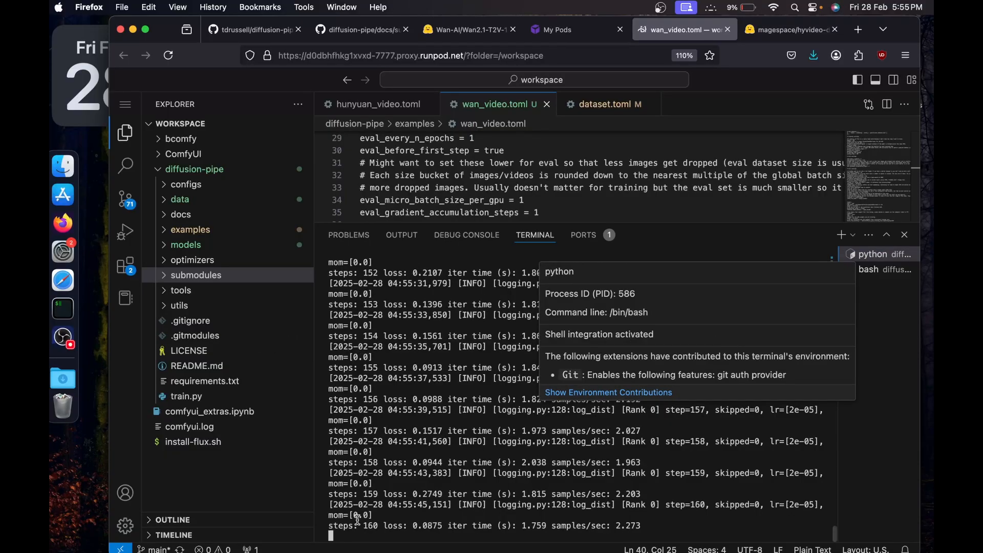
Look back through the running training log for the step losses, iteration times and epoch changes.
scroll(445, 470, "up", 5)
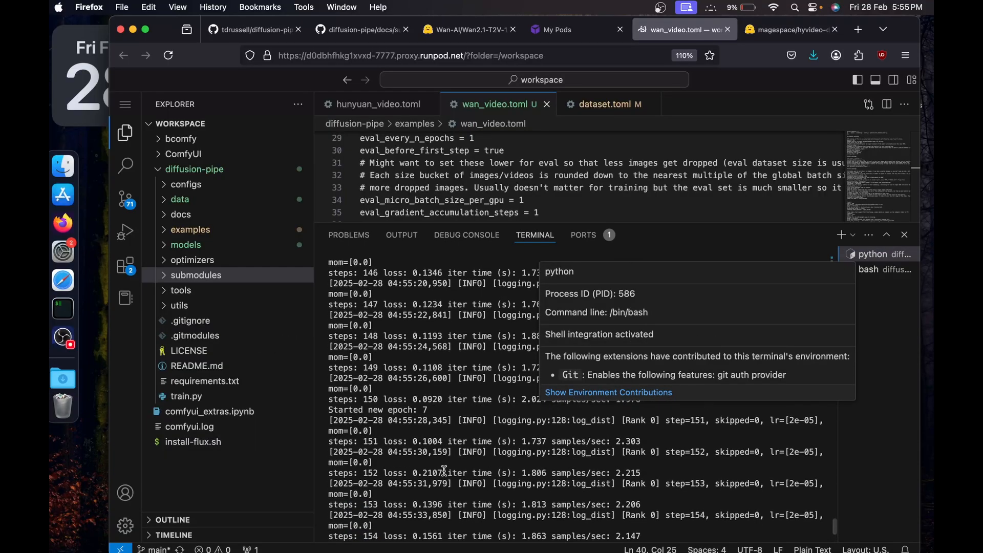
scroll(445, 470, "up", 10)
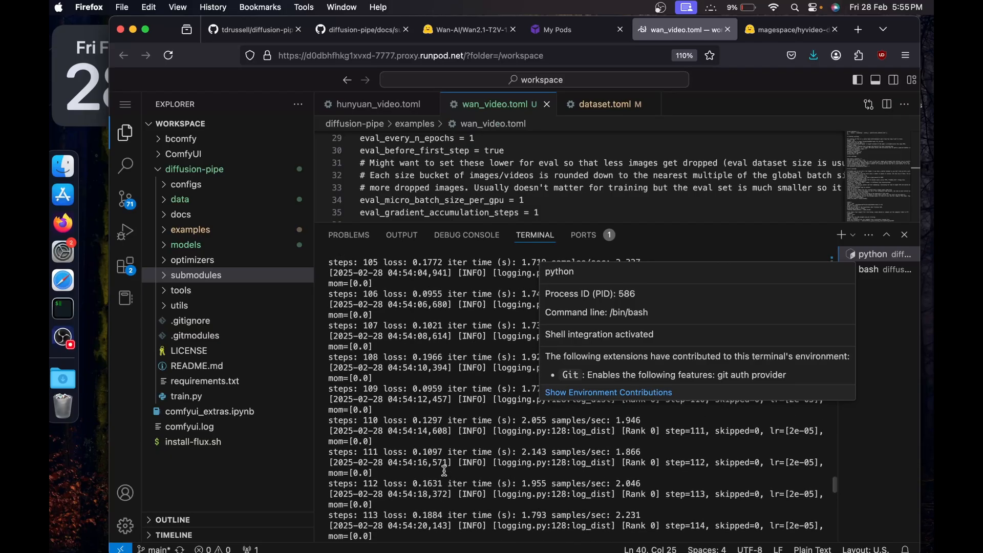
scroll(444, 470, "up", 5)
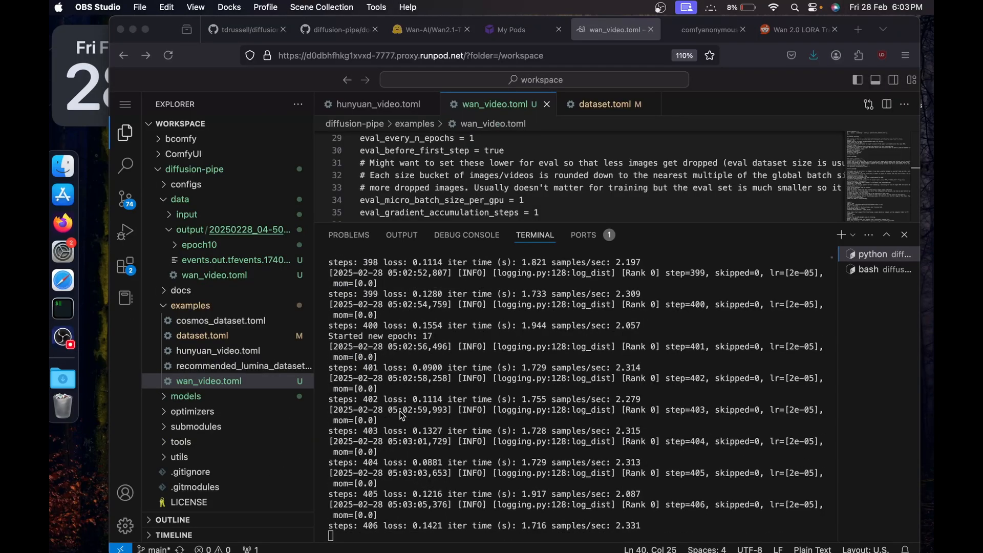
Inspect the files saved in the epoch10 folder of the training output, widening the file explorer to read their names.
left_click(193, 232)
left_click(176, 231)
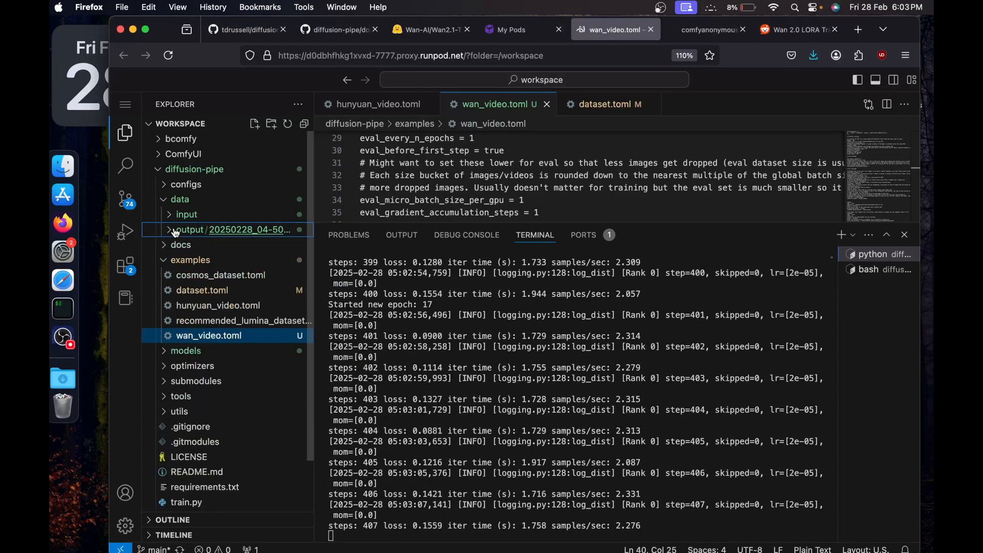
left_click(176, 231)
left_click(200, 245)
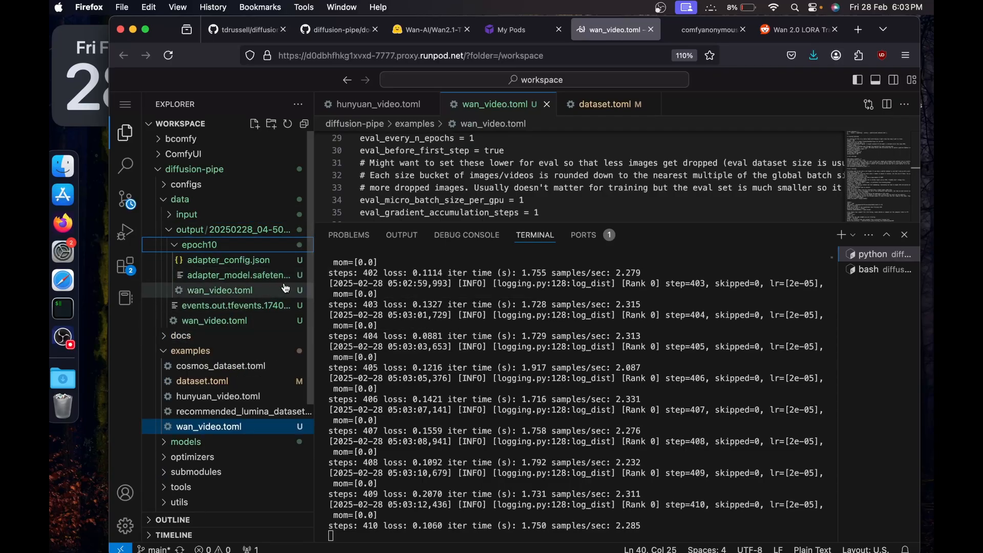
left_click_drag(313, 279, 349, 279)
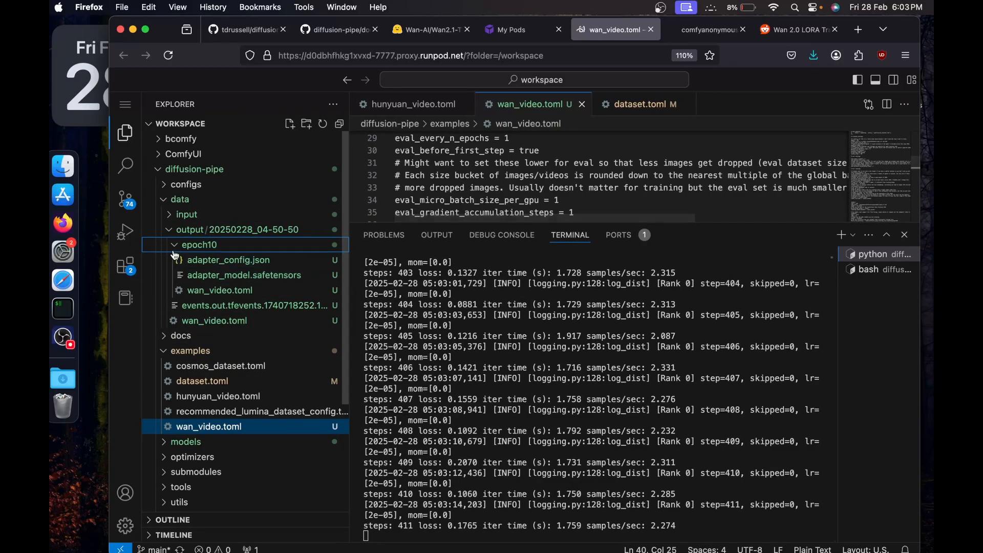
left_click(197, 245)
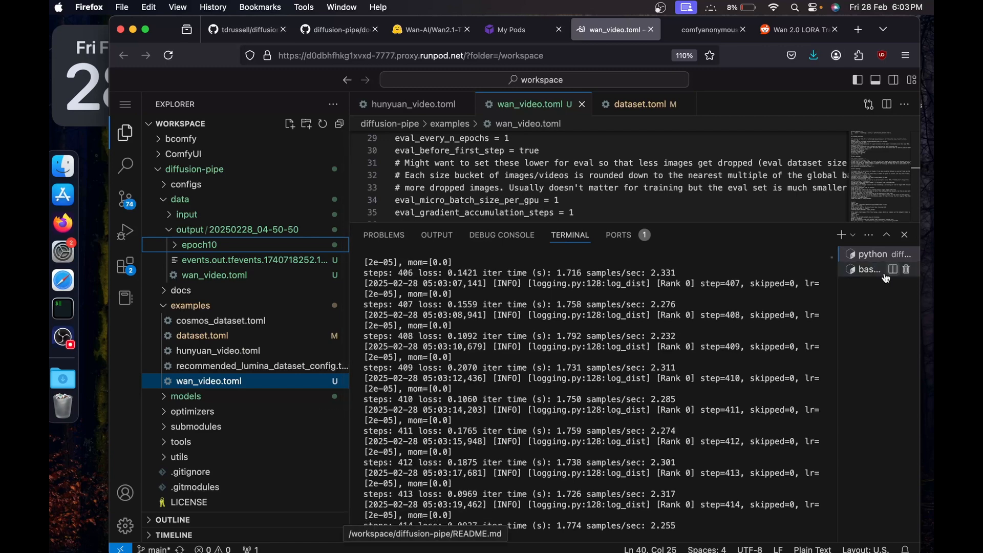
Switch to the bash terminal and go up one level to the /workspace folder.
left_click(858, 274)
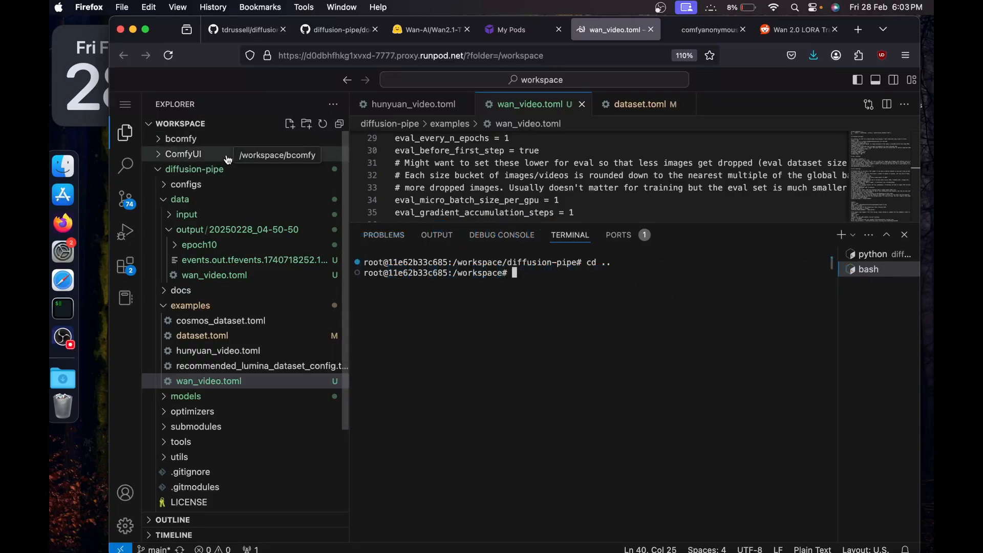
Clear the terminal, list the /workspace contents and change into the ComfyUI folder.
type("clear")
key("Return")
type("ls")
key("Return")
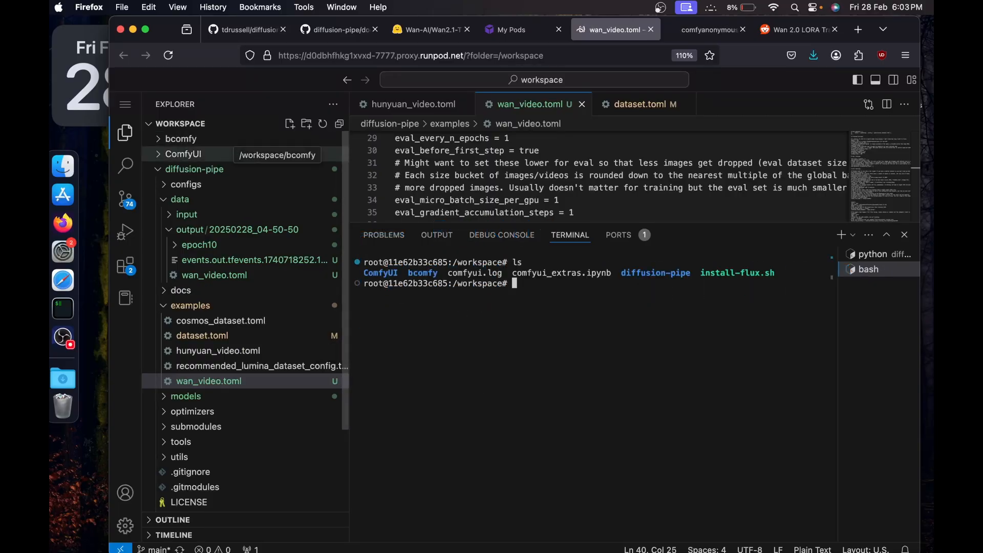
type("cd Com")
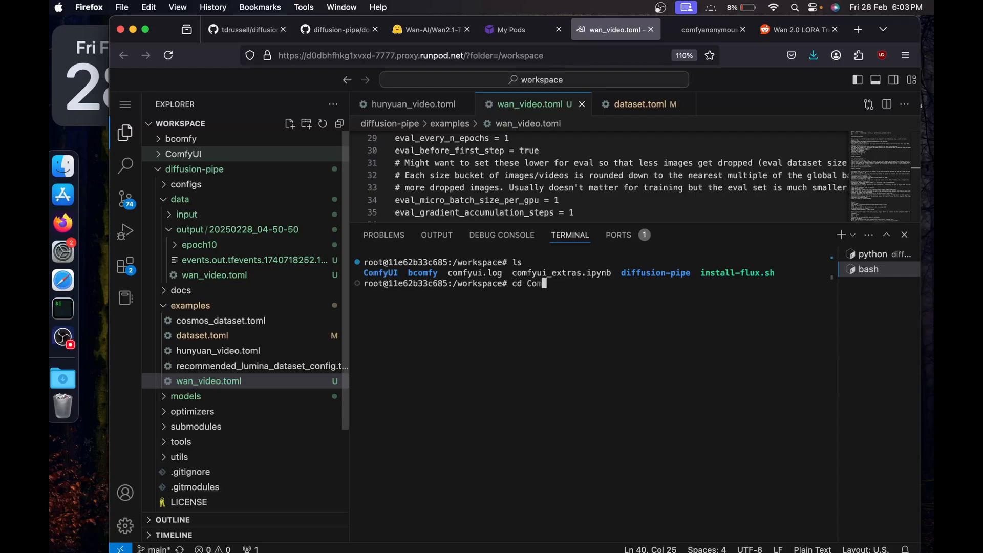
key("Tab")
key("Return")
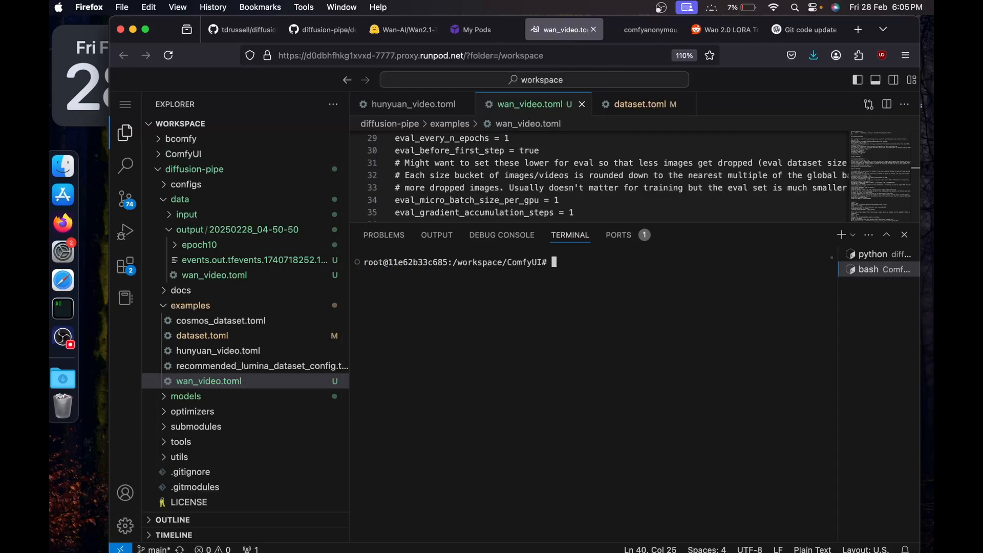
Start the ComfyUI server with python main.py and open its web interface on port 8188.
type("python main.py")
key("Return")
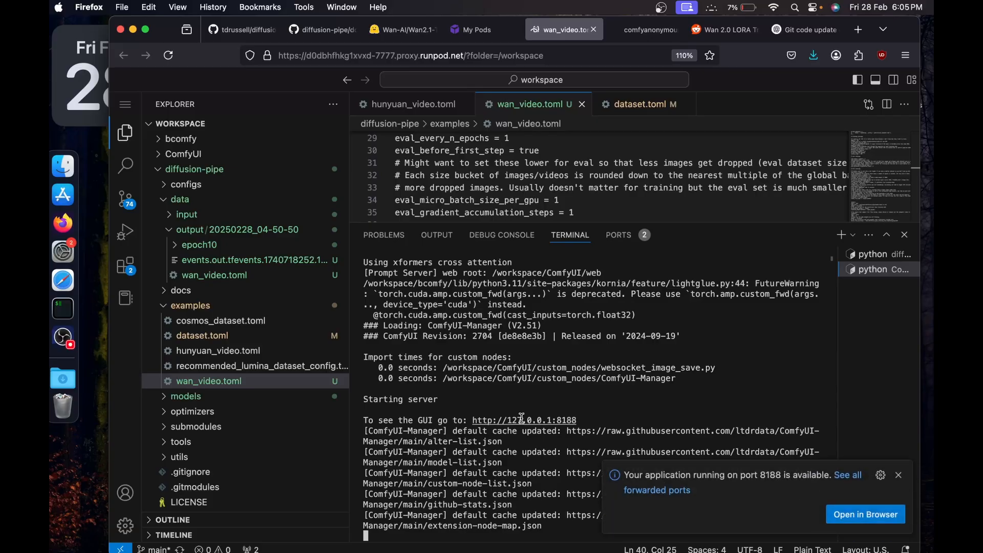
left_click(521, 423, "super")
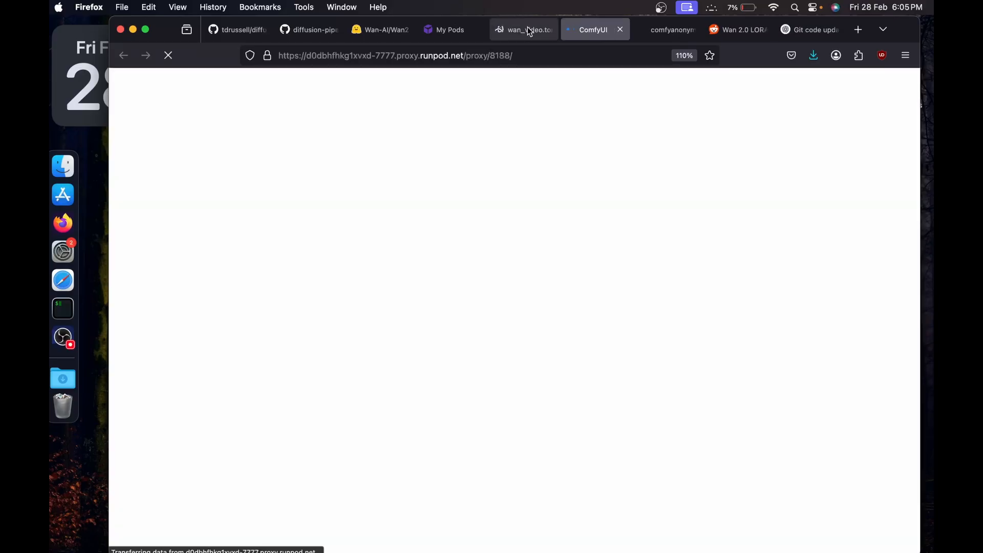
left_click(528, 26)
left_click(898, 475)
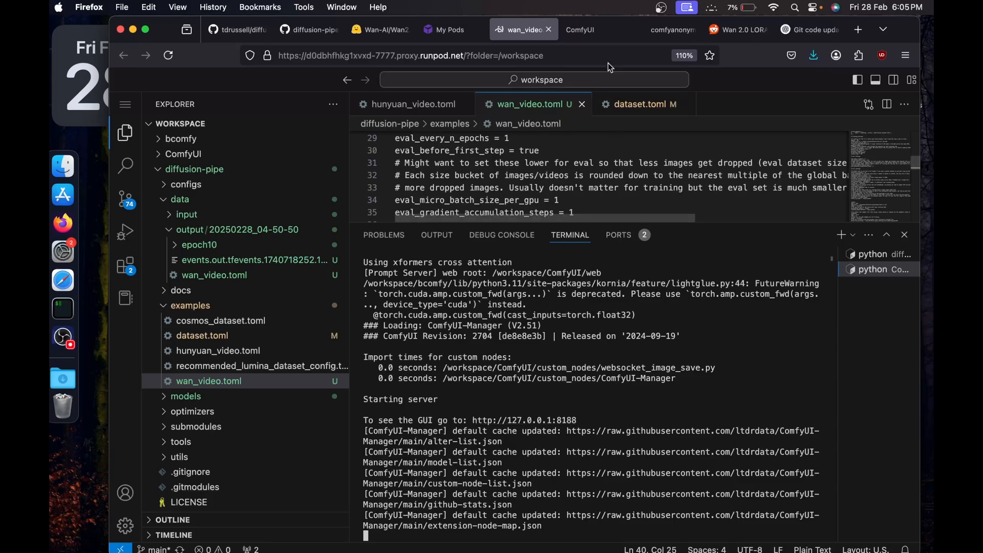
left_click(593, 30)
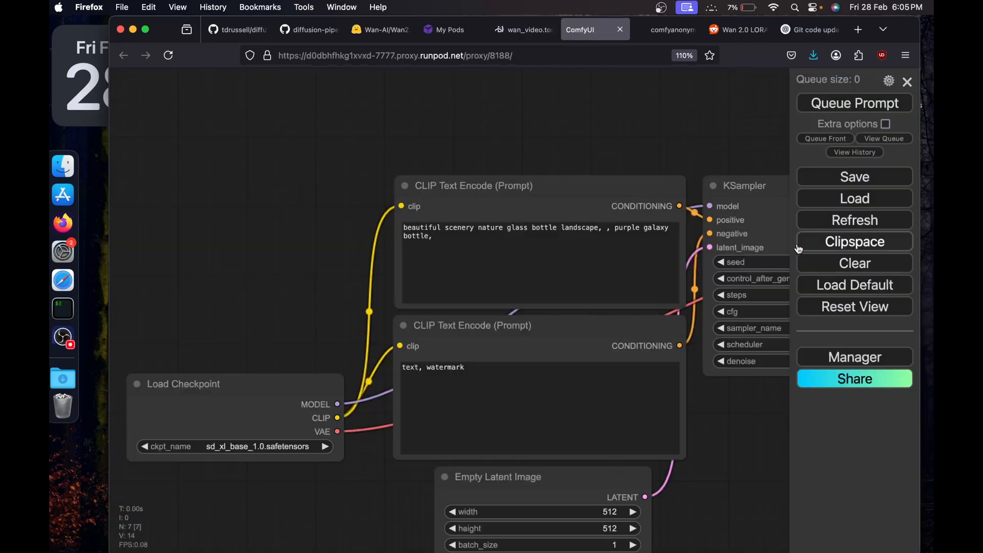
Update ComfyUI through the ComfyUI Manager.
left_click(864, 366)
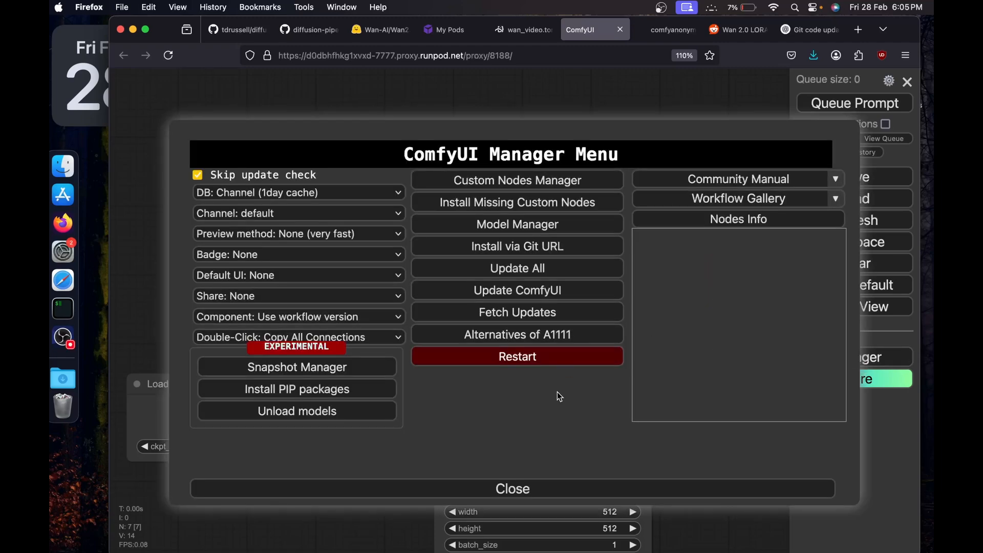
left_click(555, 291)
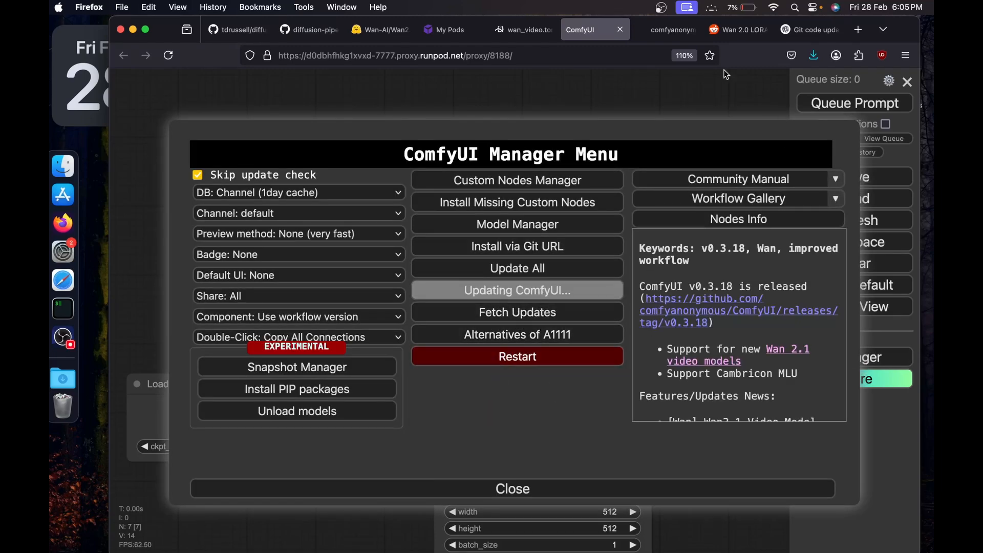
mouse_move(652, 39)
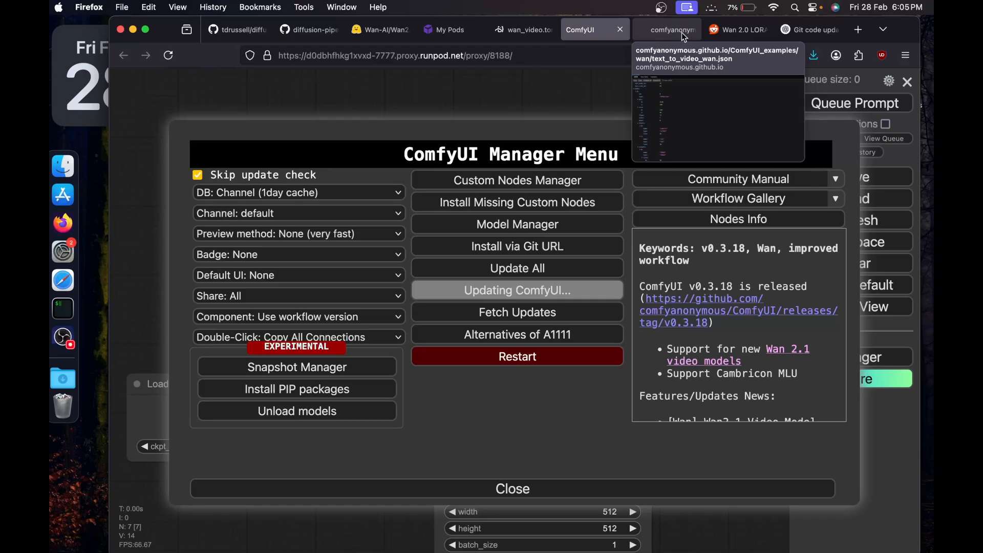
Return to the code editor, bring up the running training terminal and expand the epoch10 output folder.
left_click(510, 34)
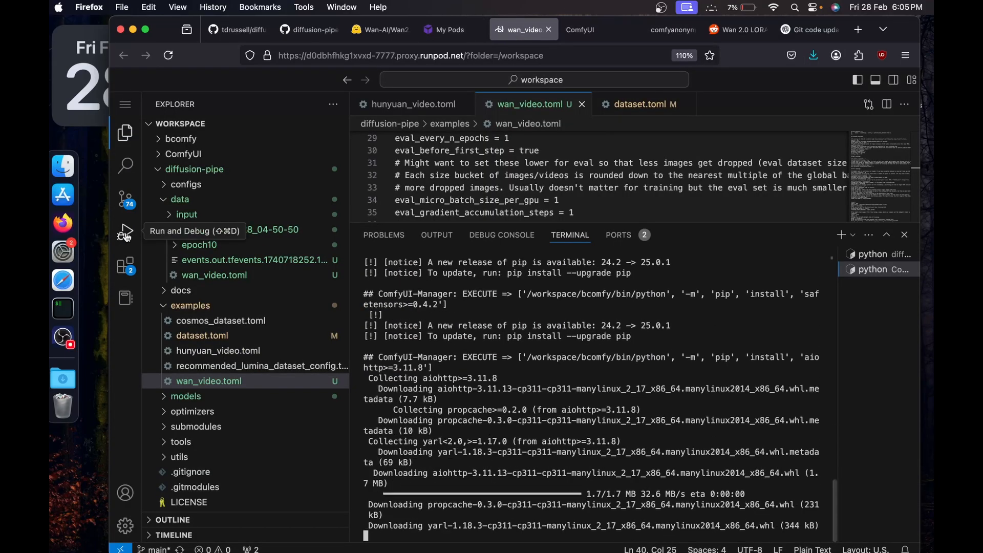
left_click(879, 254)
left_click(193, 245)
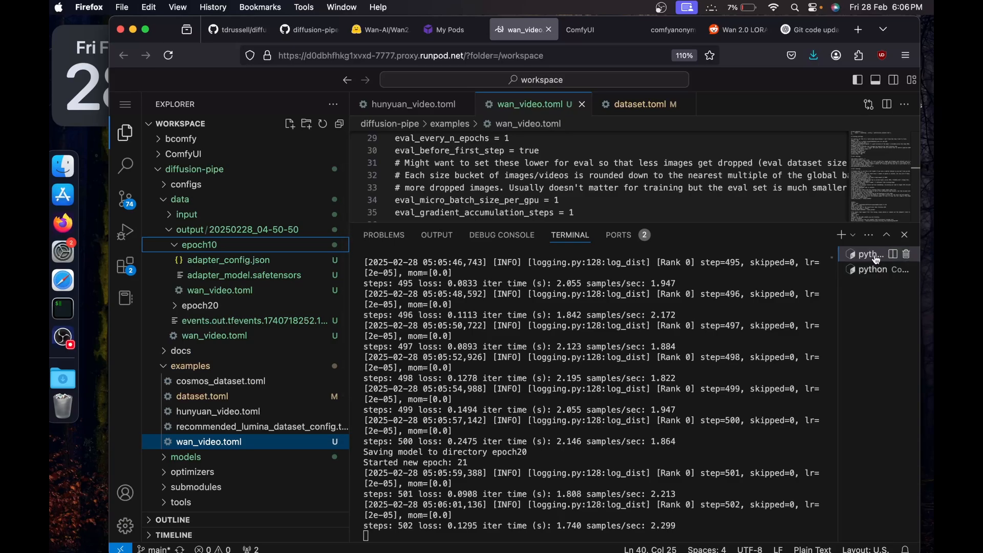
Open a new terminal, change into ComfyUI/models/loras and list the folder's files.
left_click(841, 235)
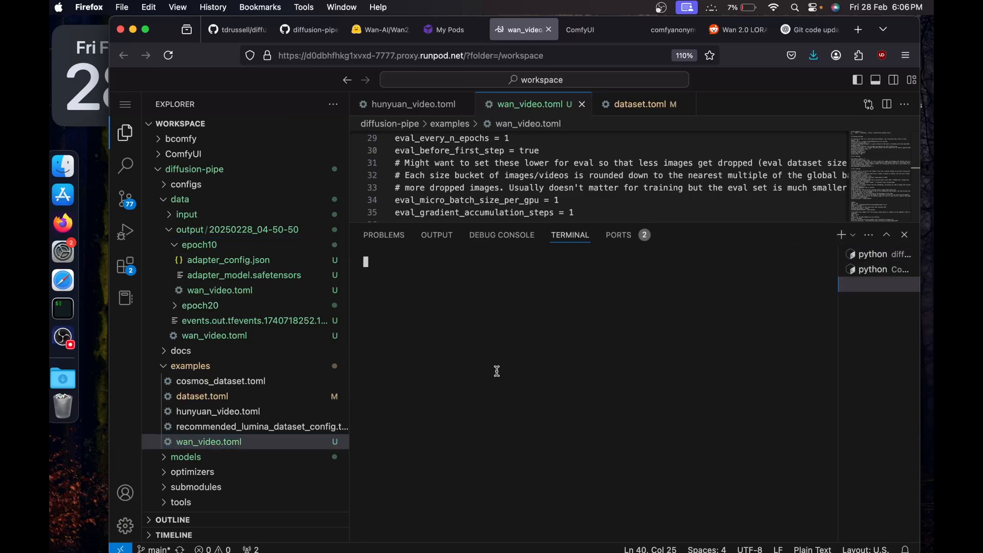
type("cd ")
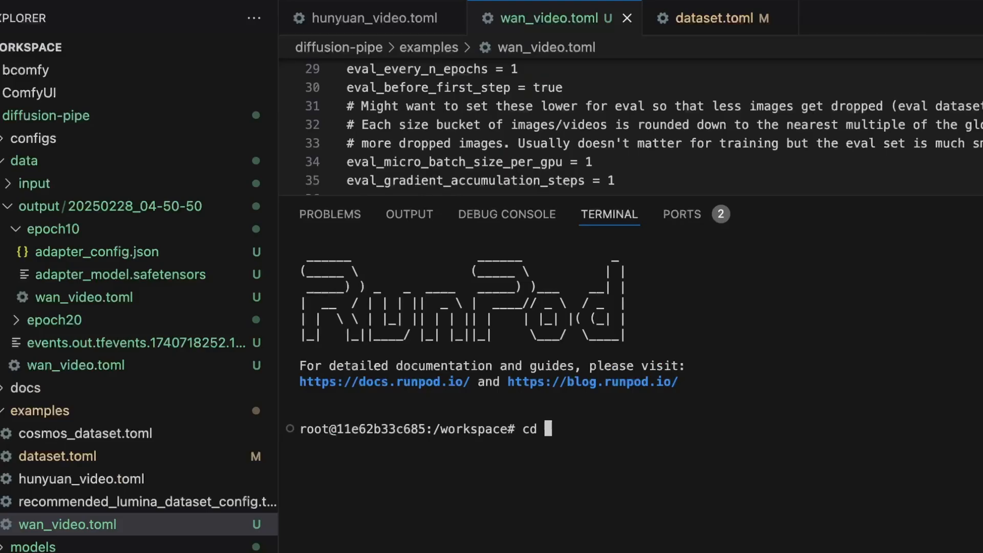
type("Com")
key("Tab")
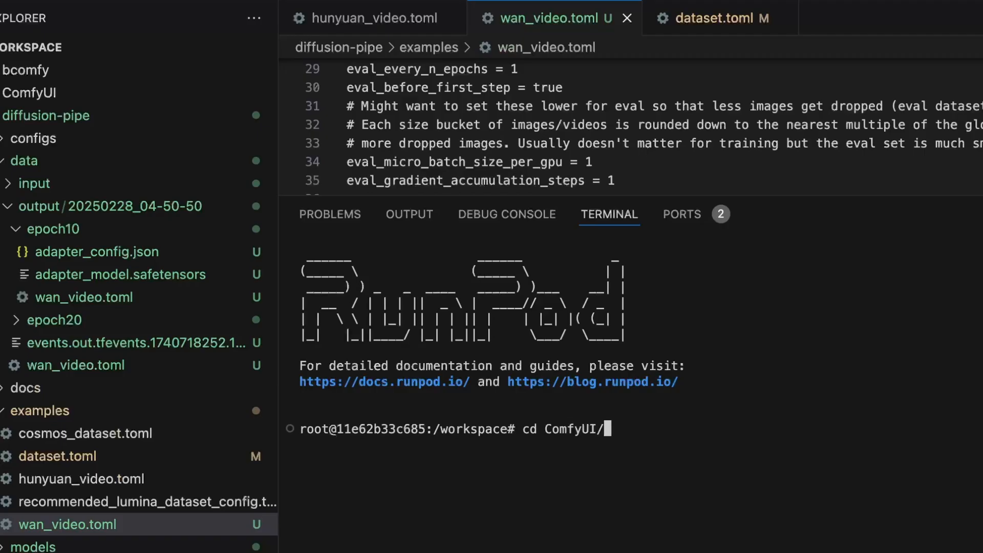
type("model")
key("Tab")
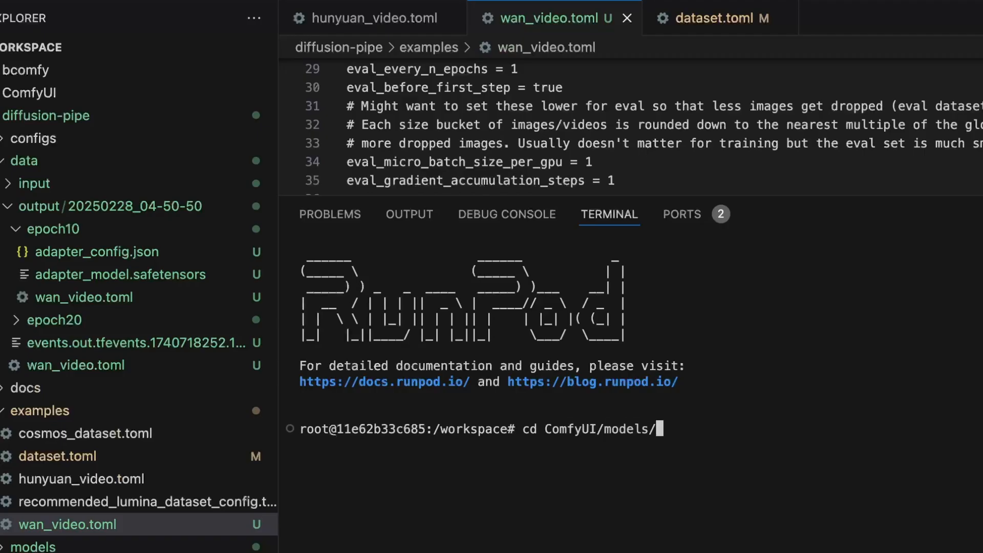
type("lor")
key("Tab")
key("Return")
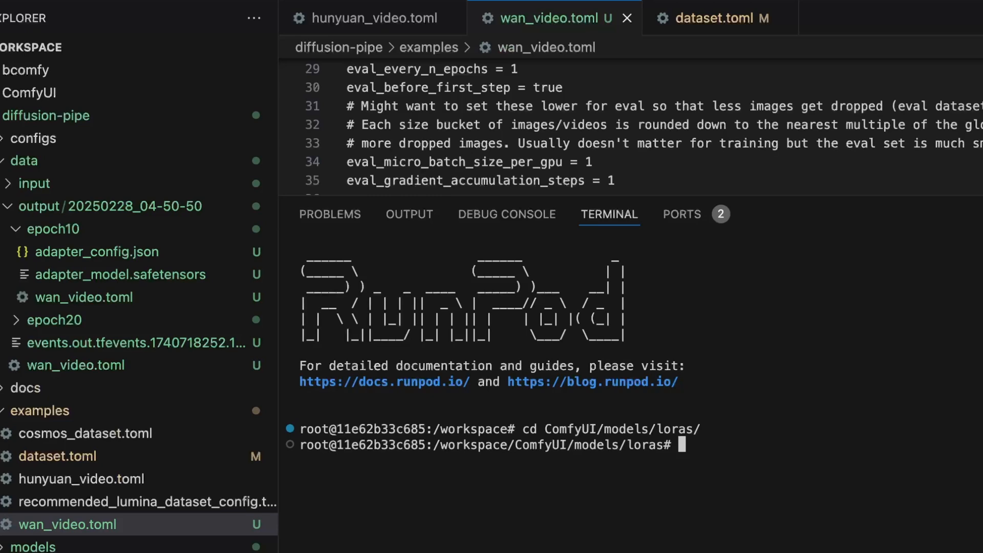
type("ls")
key("Return")
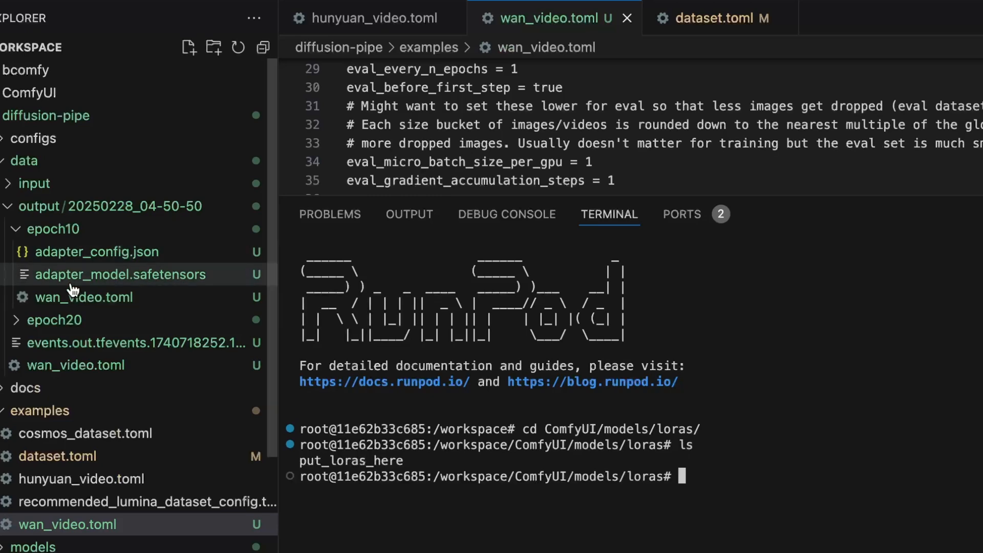
Copy epoch10's adapter_model.safetensors by its full path into the current loras folder with cp, and list the files.
right_click(228, 274)
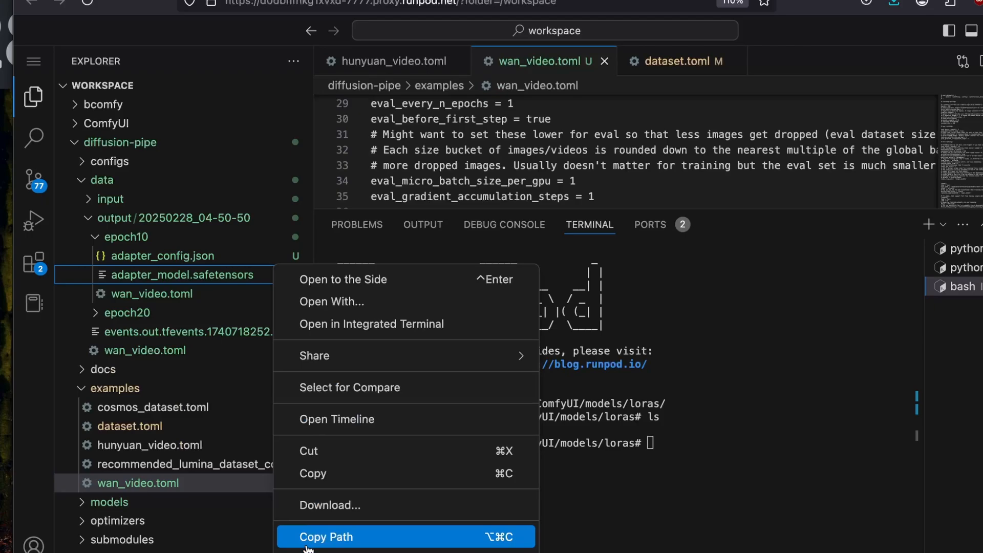
left_click(307, 536)
left_click(630, 467)
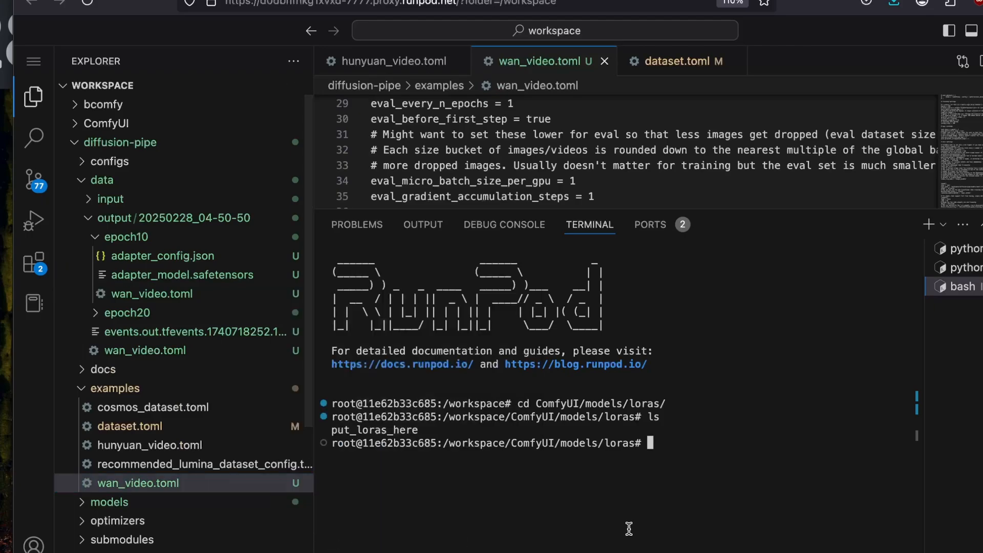
type("cp")
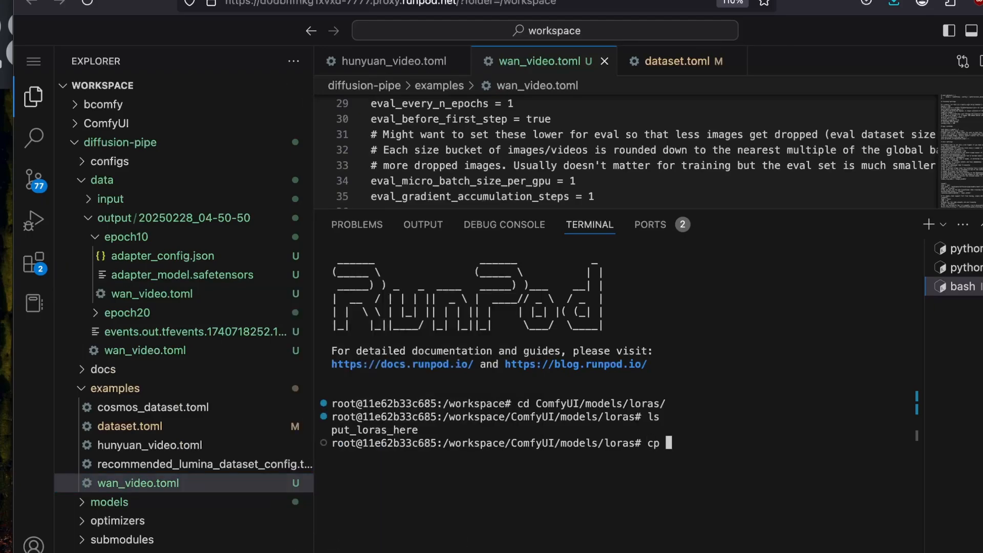
key("super+v")
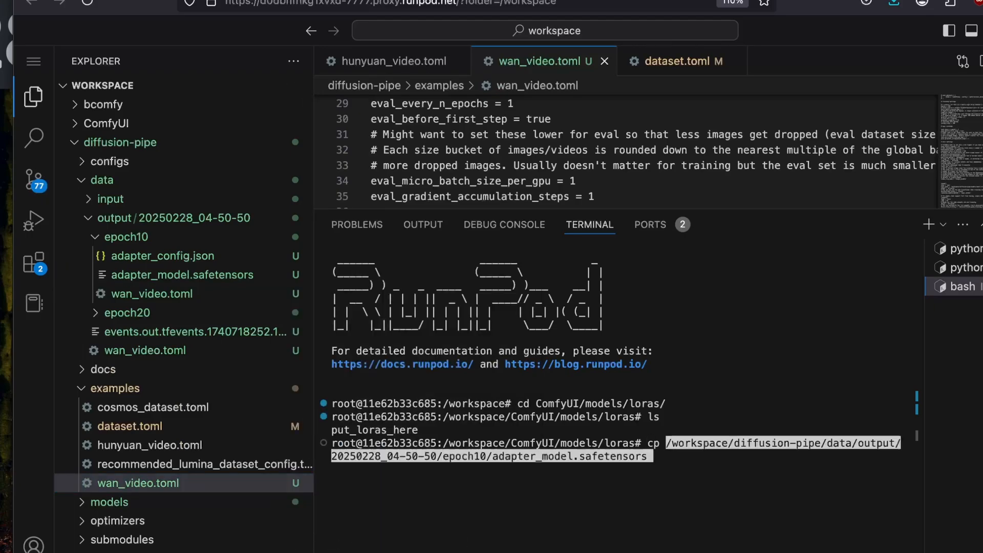
type("./")
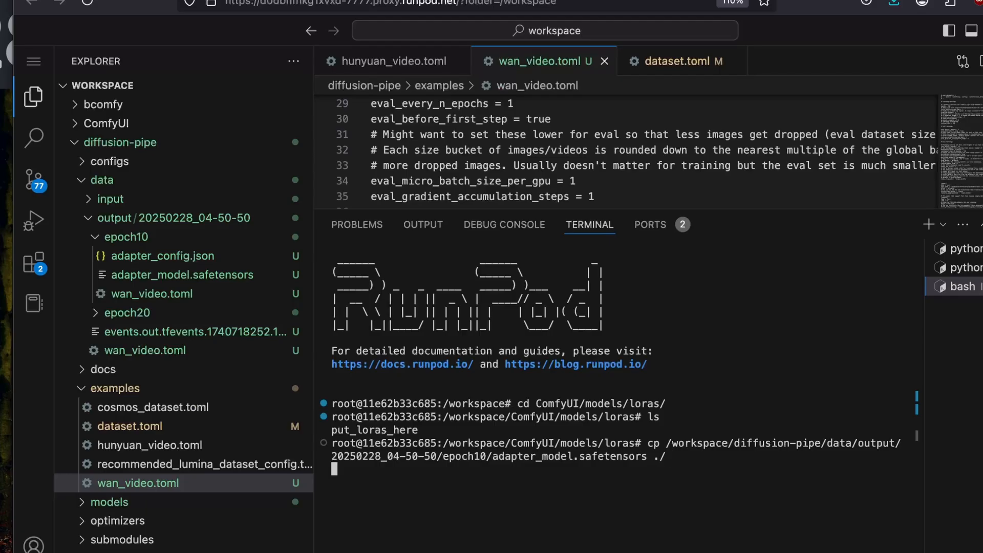
type("ls")
key("Return")
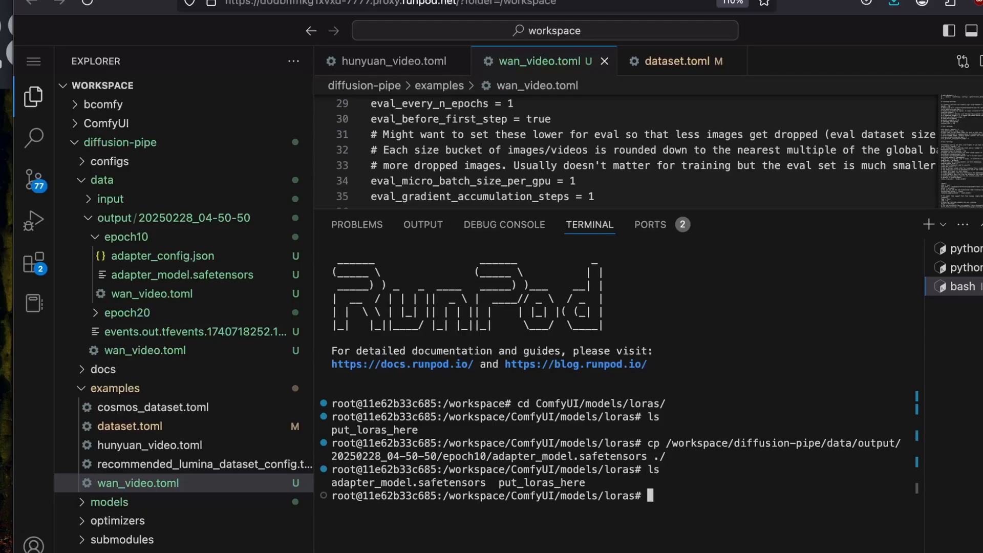
Copy epoch10's adapter_config.json by its full path into the loras folder with cp, and check the folder listing.
right_click(139, 259)
left_click(192, 469)
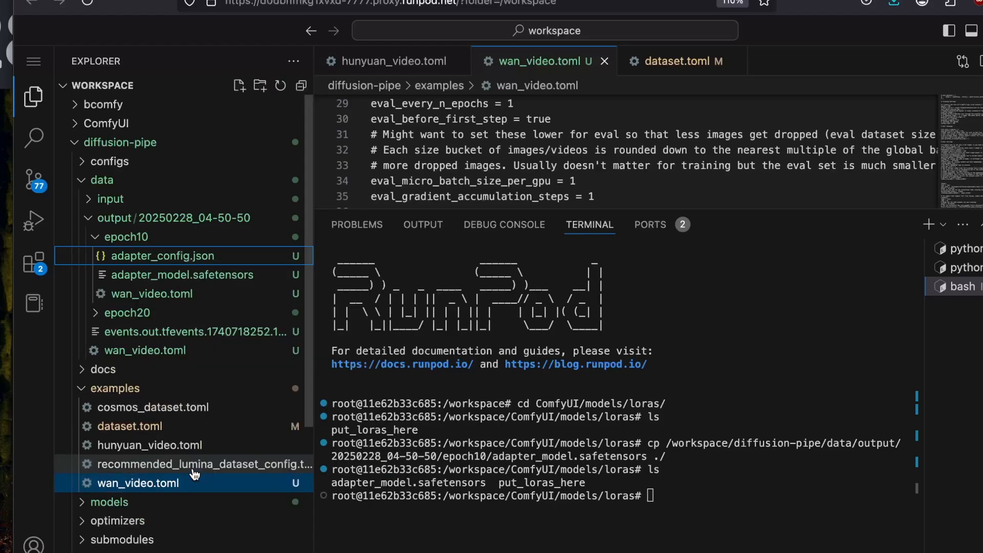
right_click(206, 253)
left_click(277, 523)
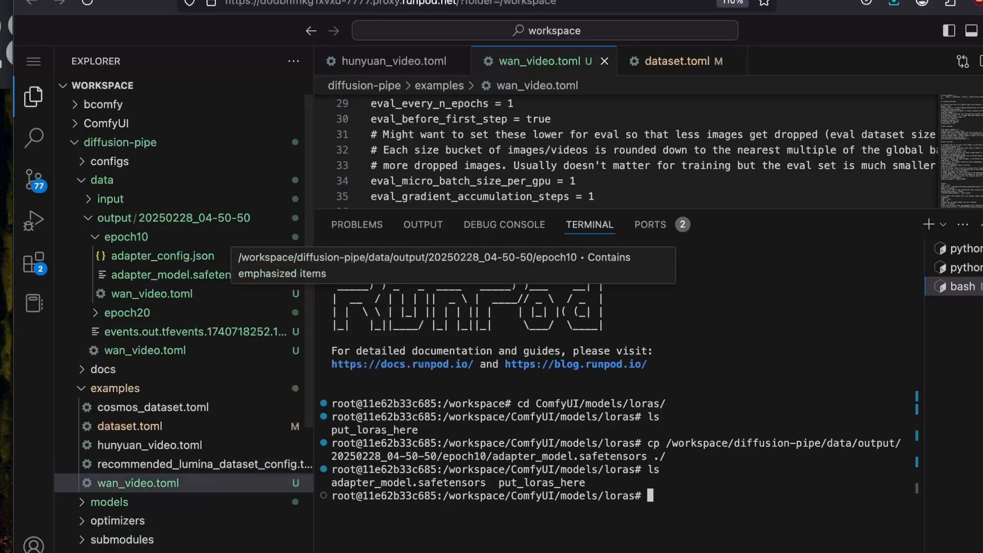
left_click(889, 513)
type("cp")
key("super+v")
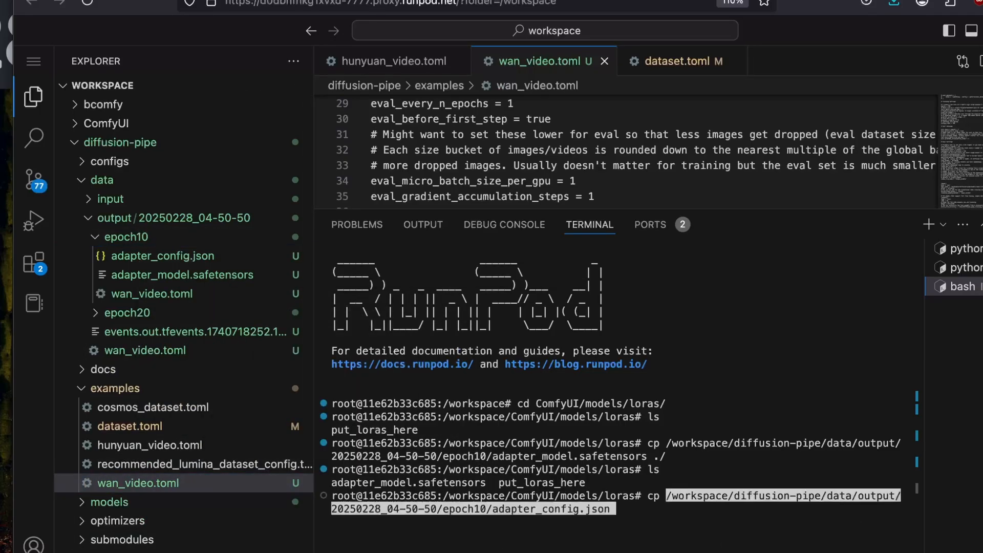
type("./")
key("Return")
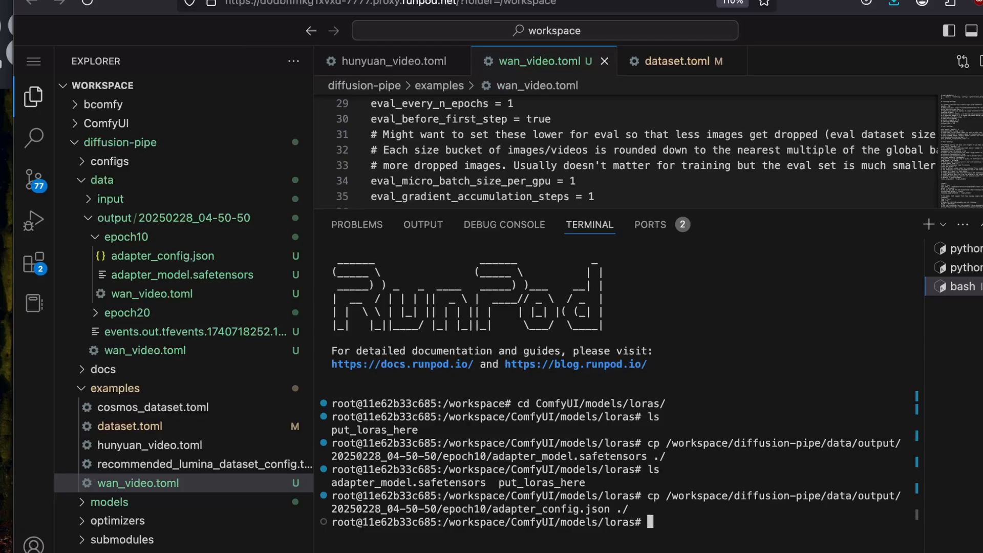
left_click_drag(334, 536, 499, 535)
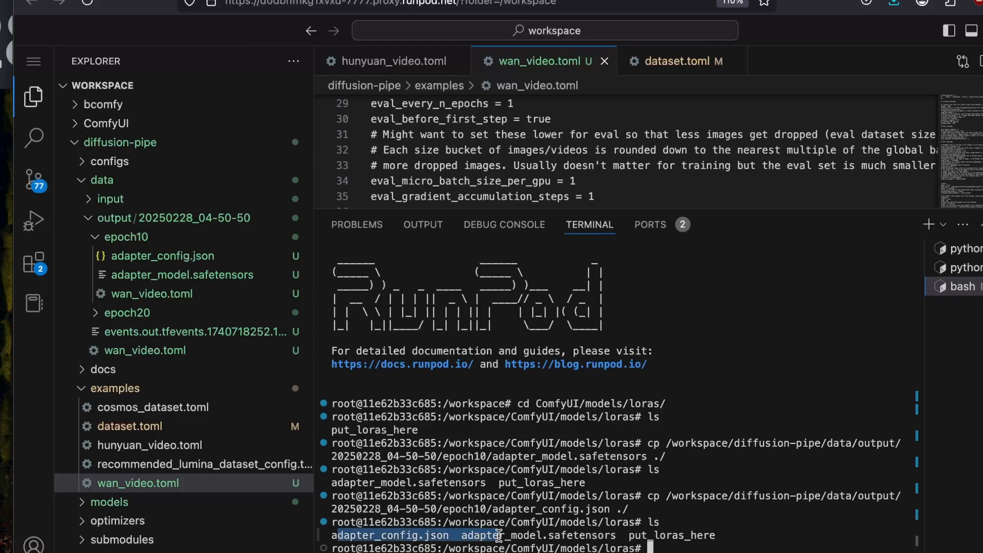
left_click(499, 536)
Clear the terminal, and in the file explorer collapse diffusion-pipe and expand the ComfyUI folder.
type("clear")
key("Return")
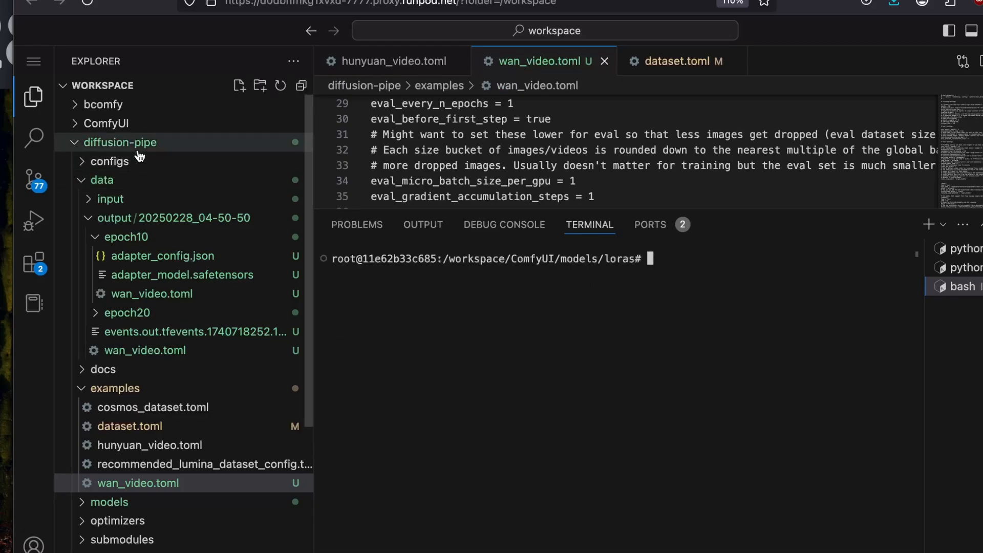
left_click(83, 142)
left_click(81, 124)
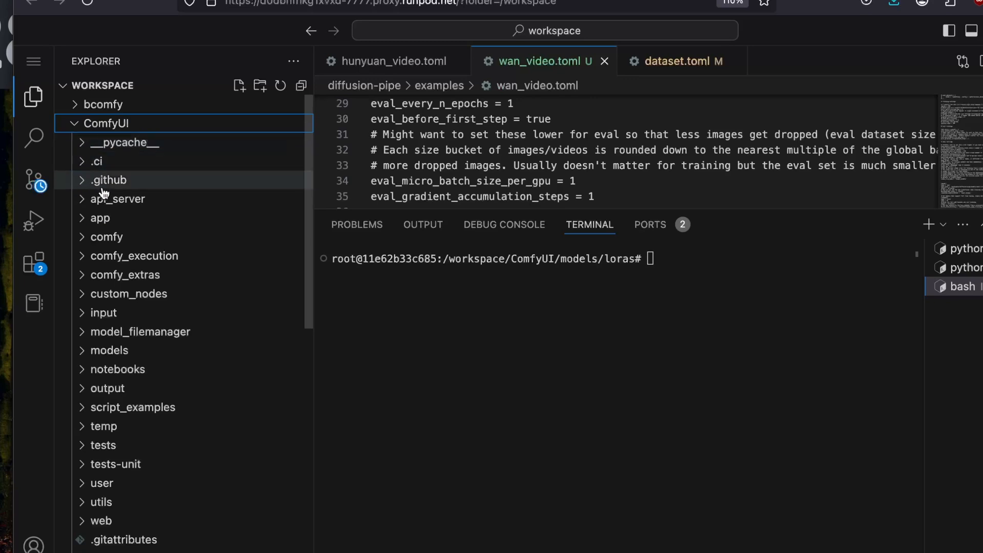
scroll(106, 345, "down", 1)
left_click(560, 286)
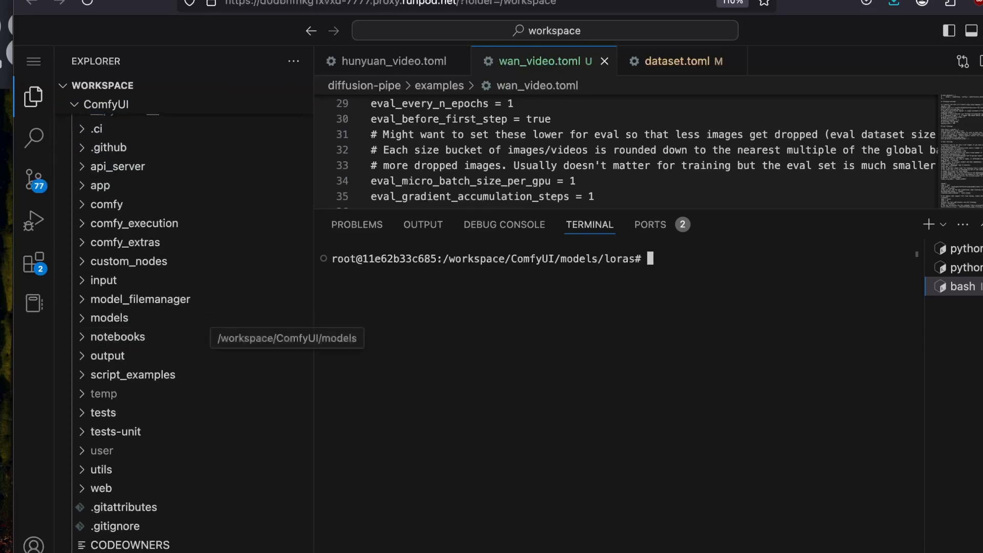
Rename adapter_model.safetensors in the loras folder to epoch10.safetensors with mv, and list the files.
type("ls")
key("Return")
type("mv")
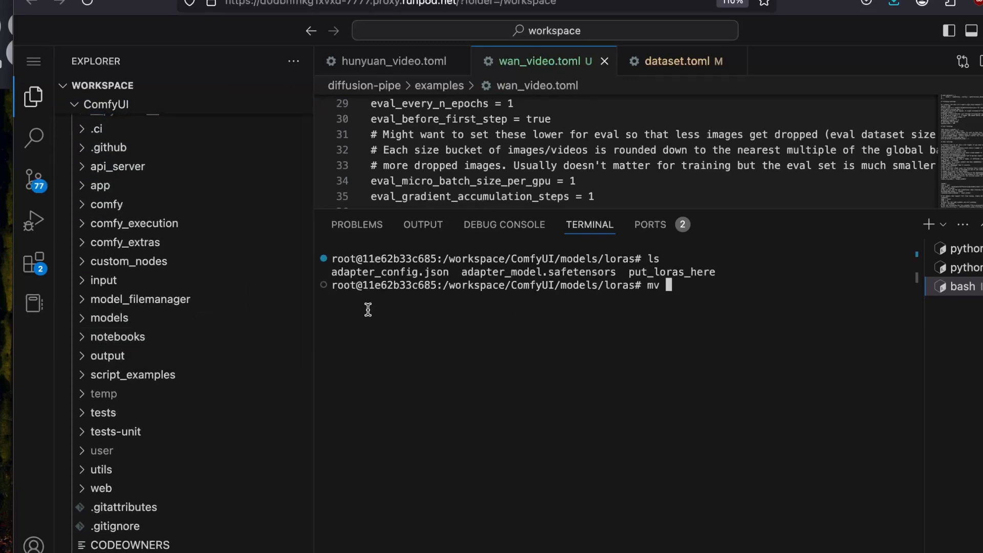
double_click(367, 272)
double_click(486, 271)
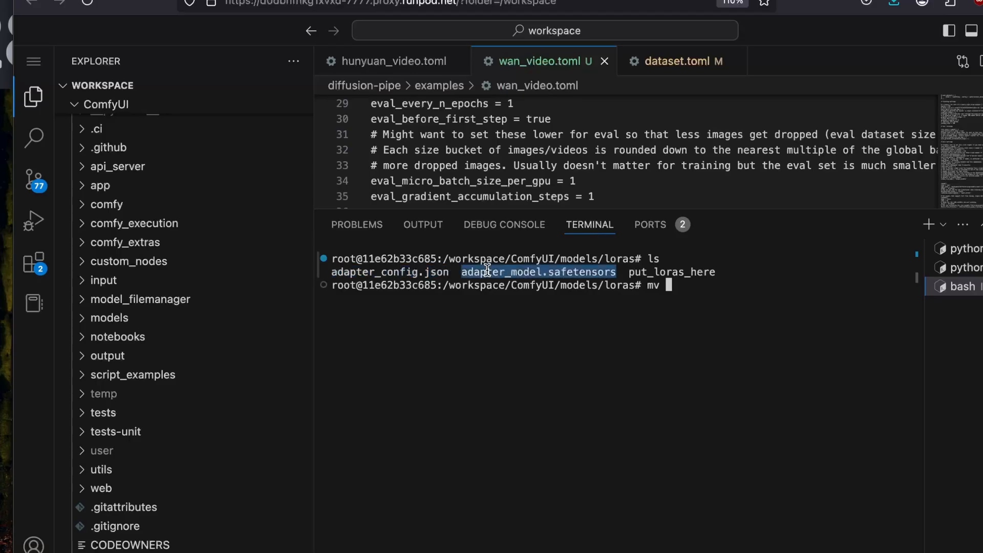
left_click(613, 335)
key("ctrl+v")
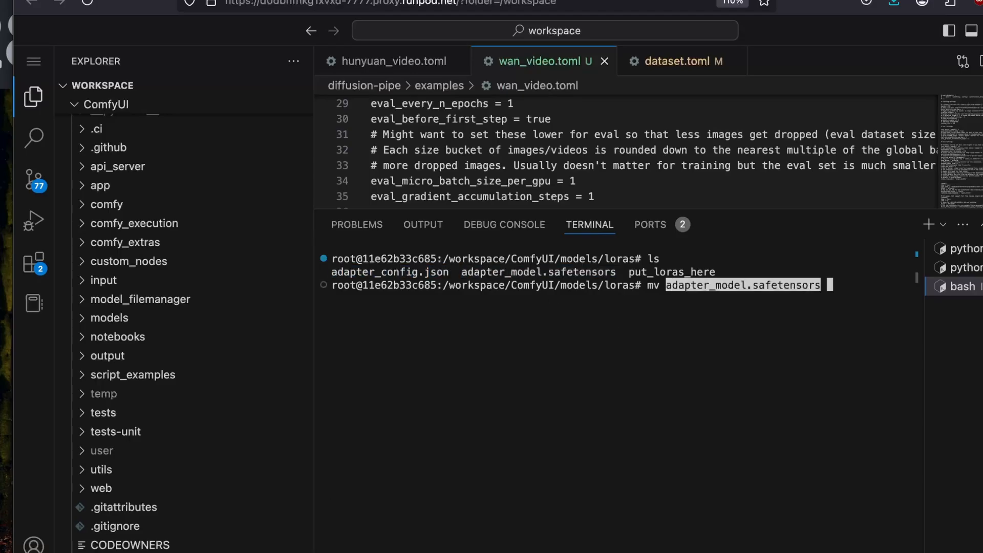
type("epic")
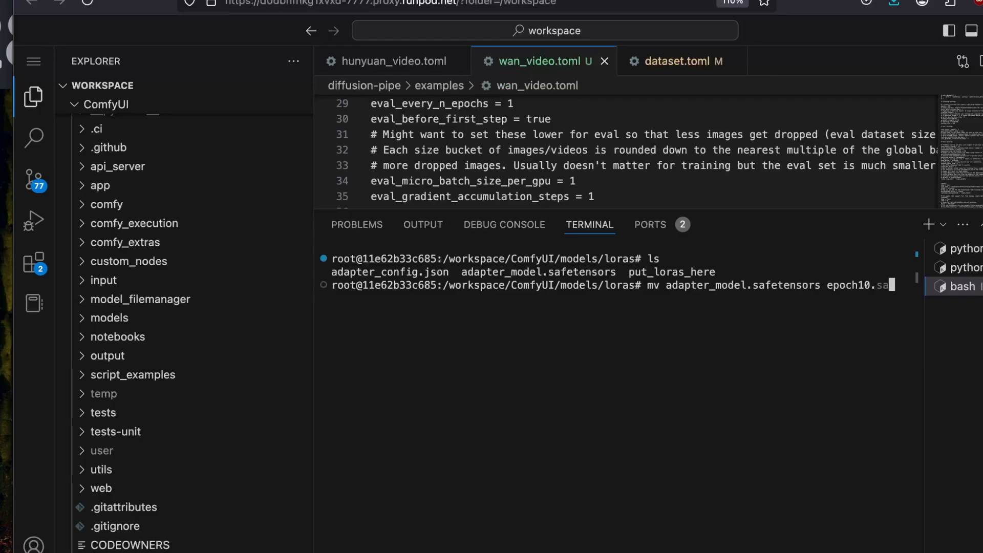
type("h10.safee")
key("BackSpace")
type("tensors")
key("Return")
type("ls")
key("Return")
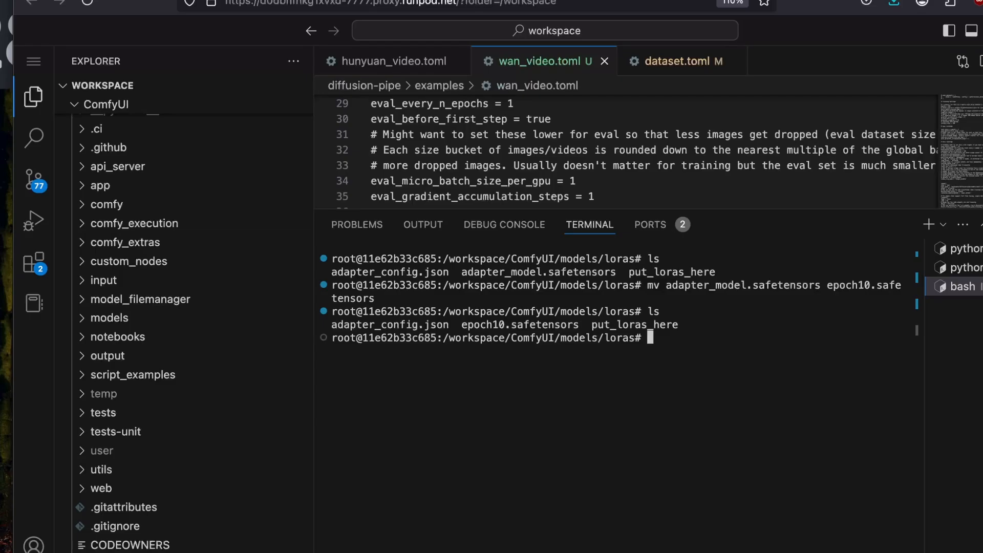
Clear the terminal and go up one level from the loras folder.
key("ctrl+l")
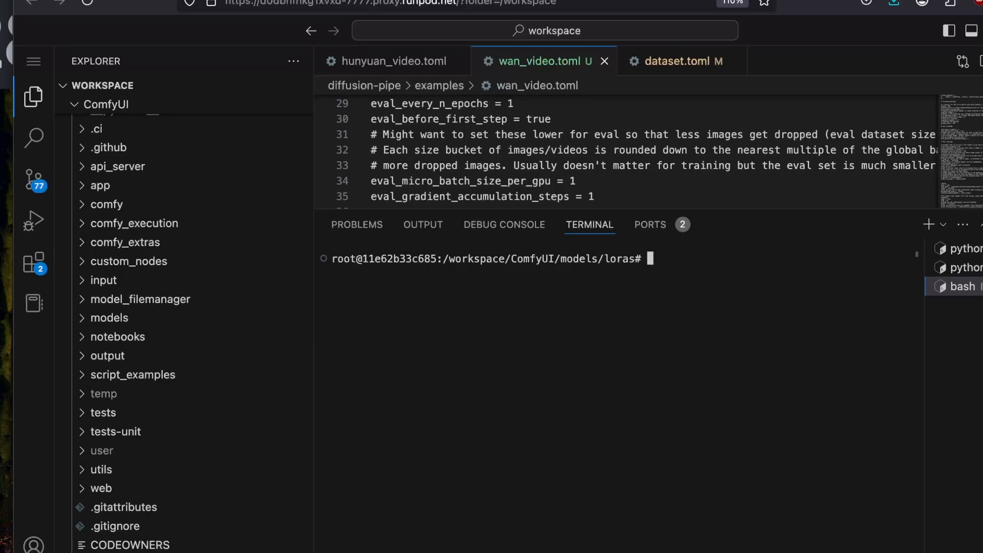
type("cd ..")
key("Return")
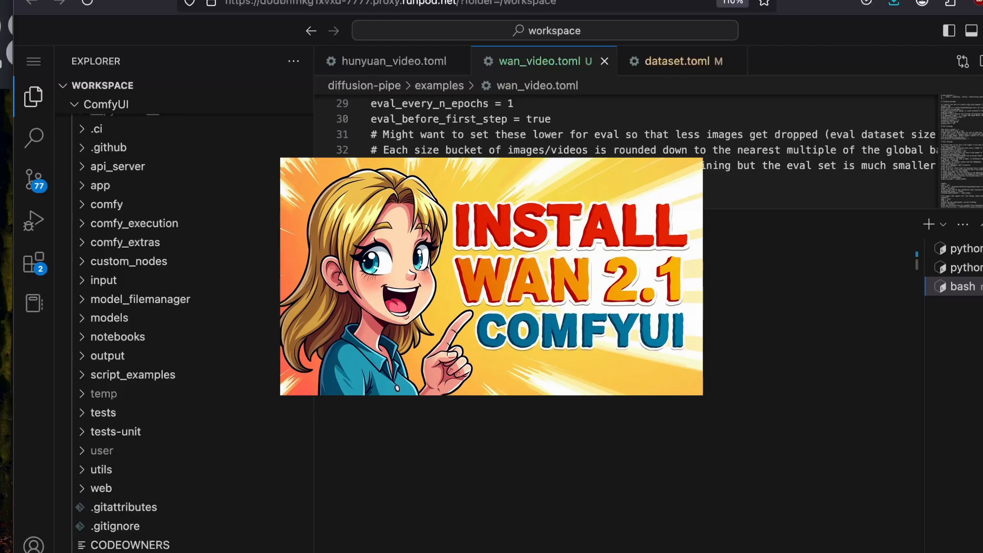
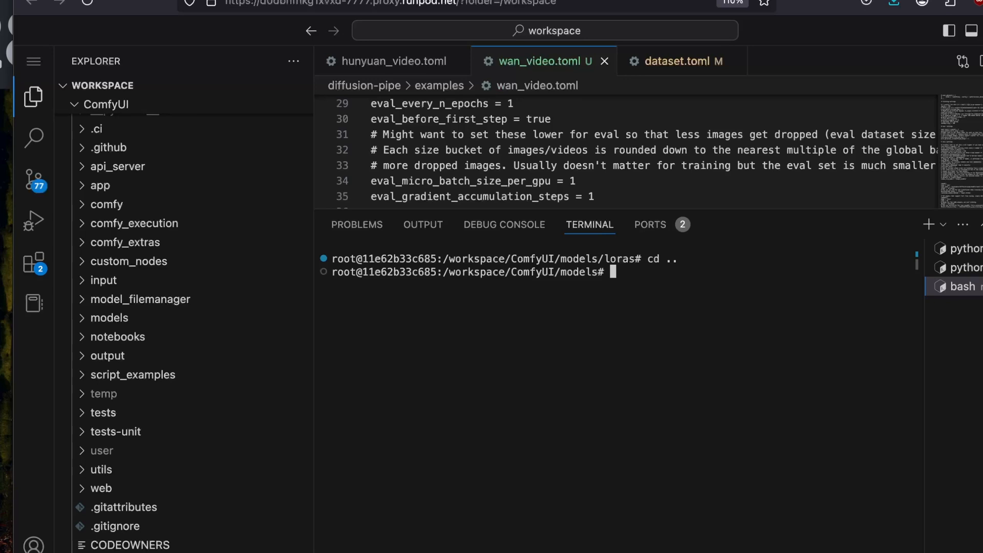
List the contents of ComfyUI's models folder and change into the diffusion_models directory.
type("ls")
key("Return")
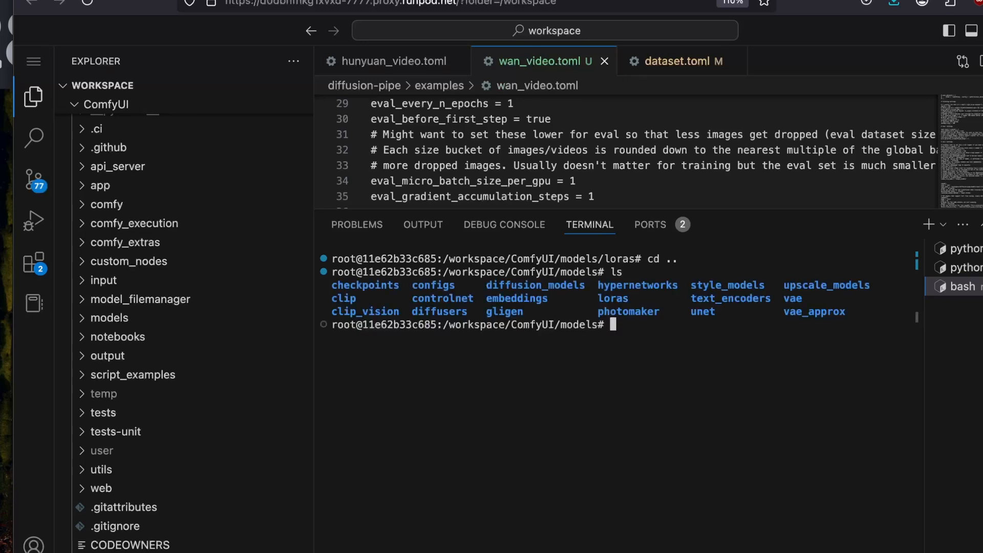
type("cd diffusio")
key("Tab")
key("Return")
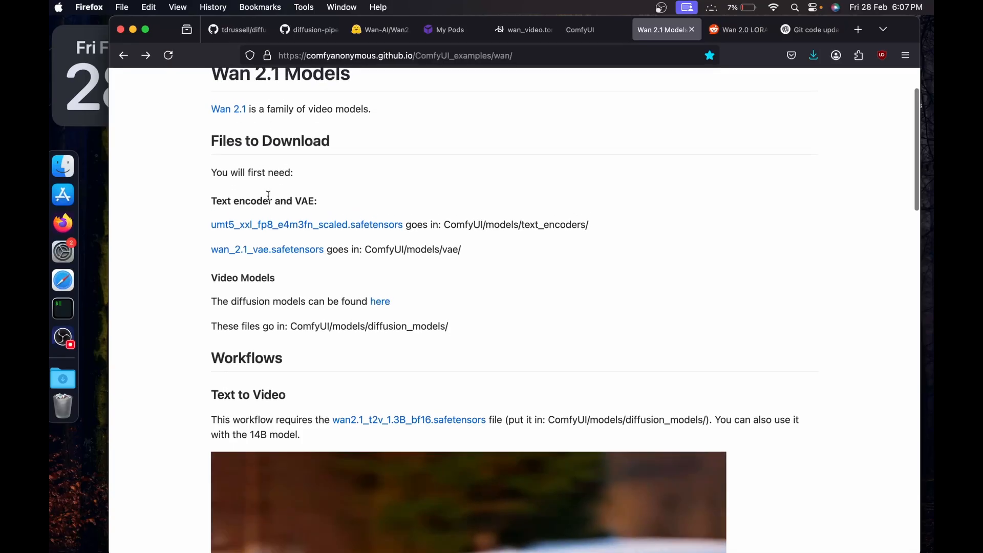
Open the Wan 2.1 diffusion models page on Hugging Face in a new tab and copy the download link of wan2.1_t2v_1.3B_bf16.safetensors.
scroll(269, 196, "up", 2)
scroll(268, 196, "down", 2)
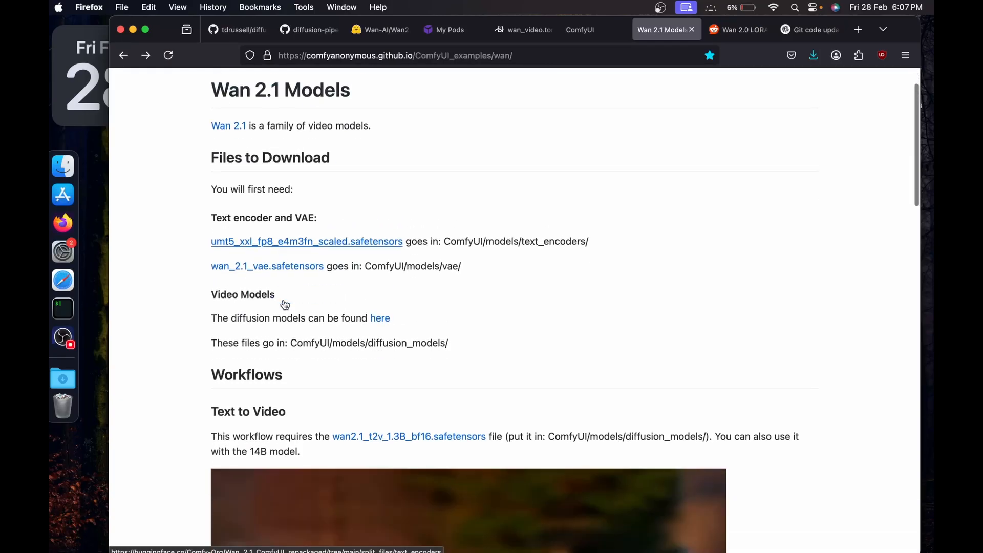
right_click(378, 317)
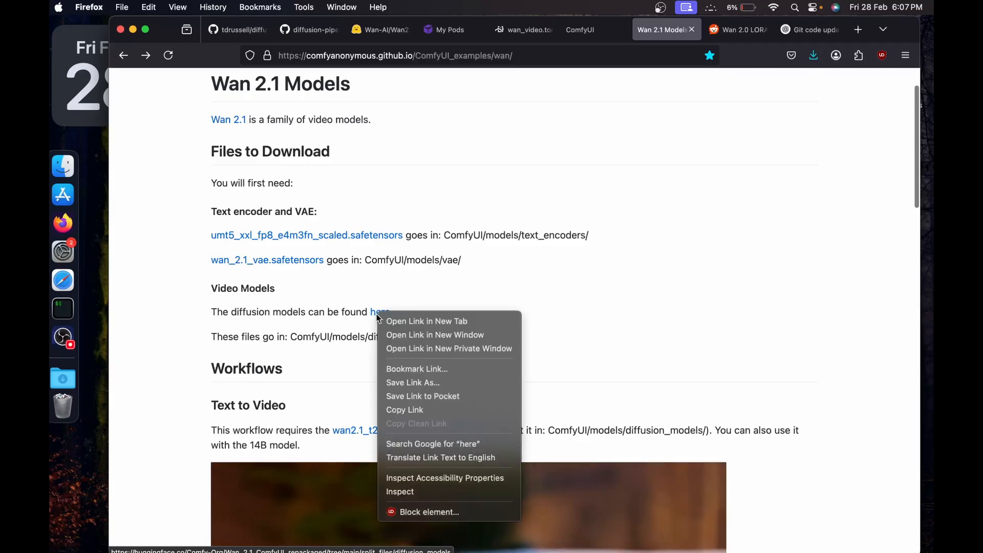
left_click(410, 325)
left_click(681, 32)
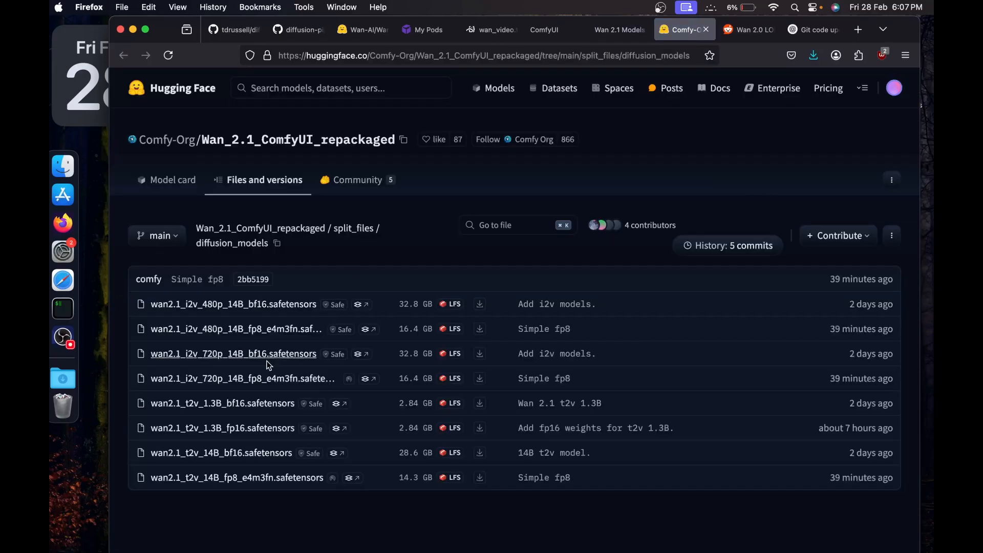
left_click(200, 407)
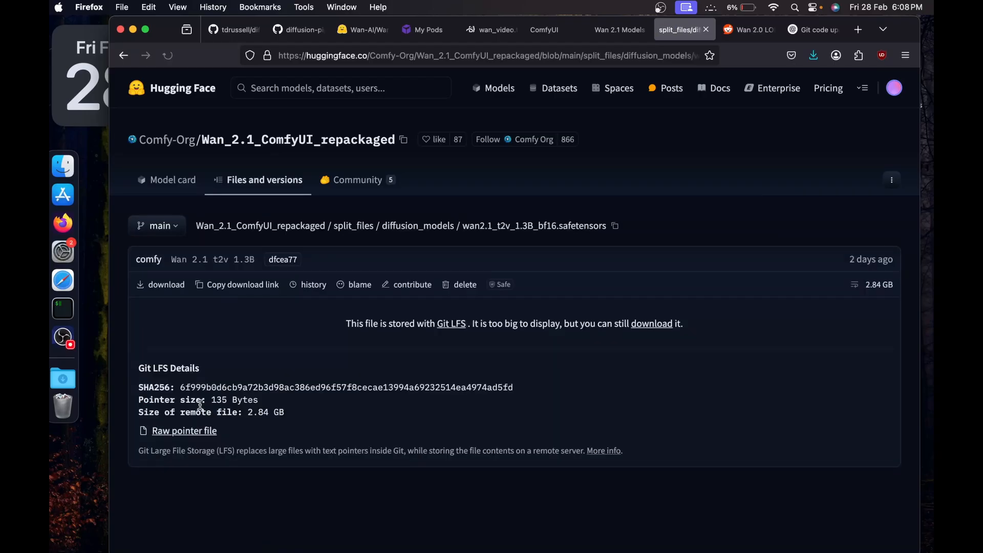
left_click(220, 284)
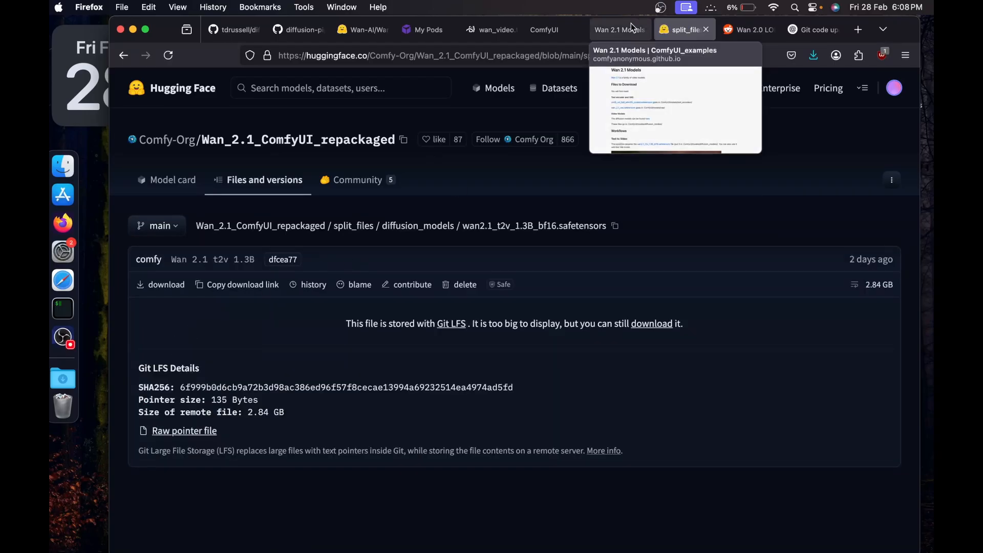
Back in the workspace terminal, download wan2.1_t2v_1.3B_bf16.safetensors into diffusion_models with wget and the copied link.
left_click(544, 30)
left_click(497, 34)
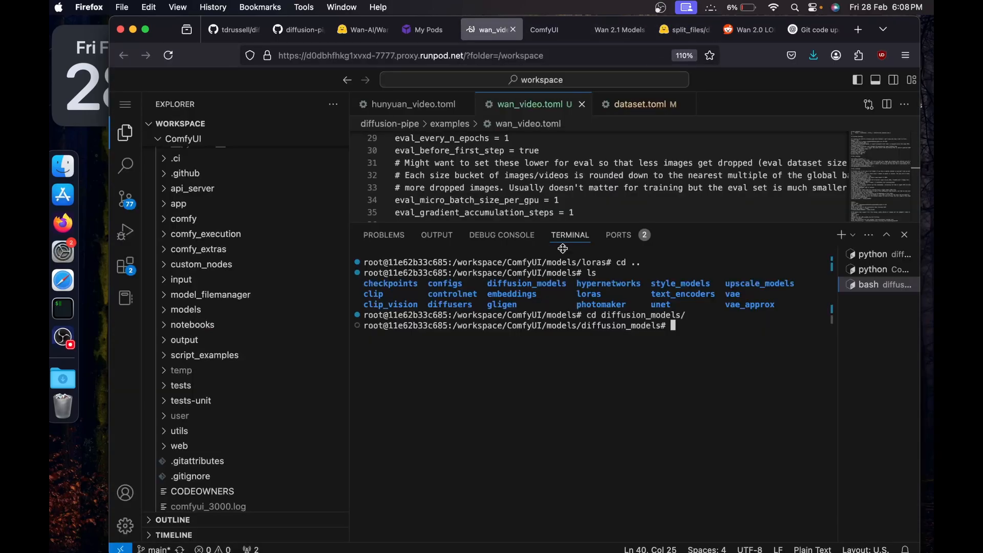
key("super+v")
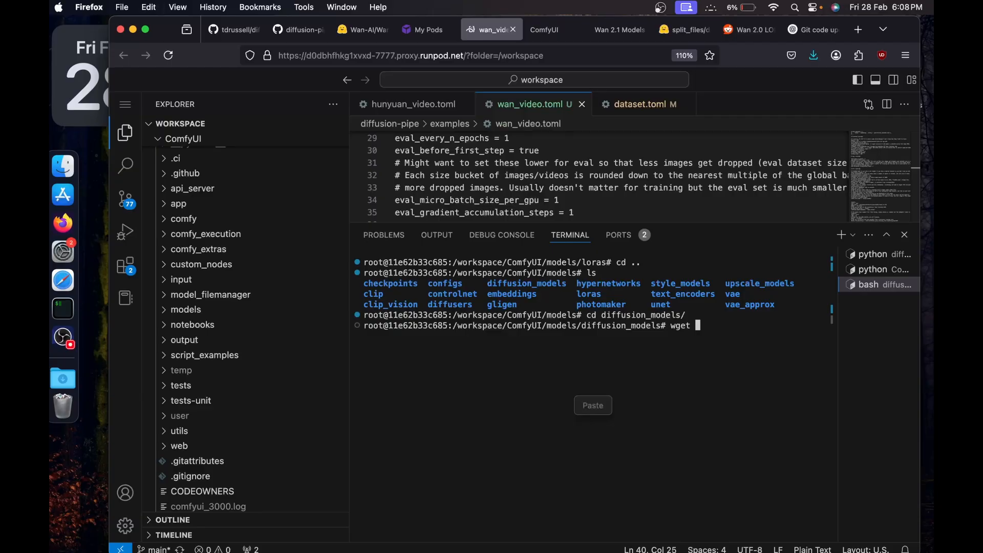
left_click(592, 404)
key("Return")
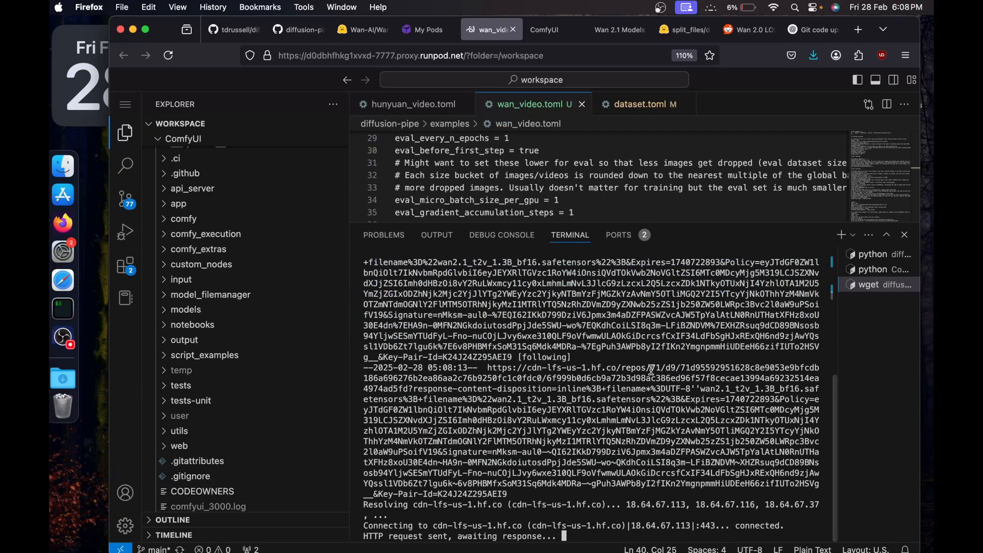
Check ComfyUI's terminal log and its browser page, and look at the progress of the diffusion model download.
left_click(875, 270)
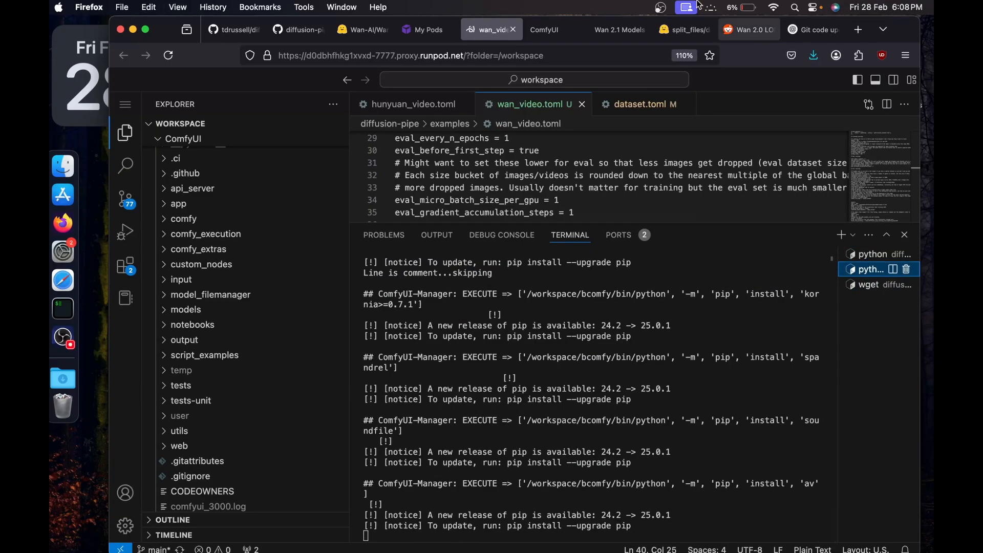
left_click(553, 30)
left_click(451, 338)
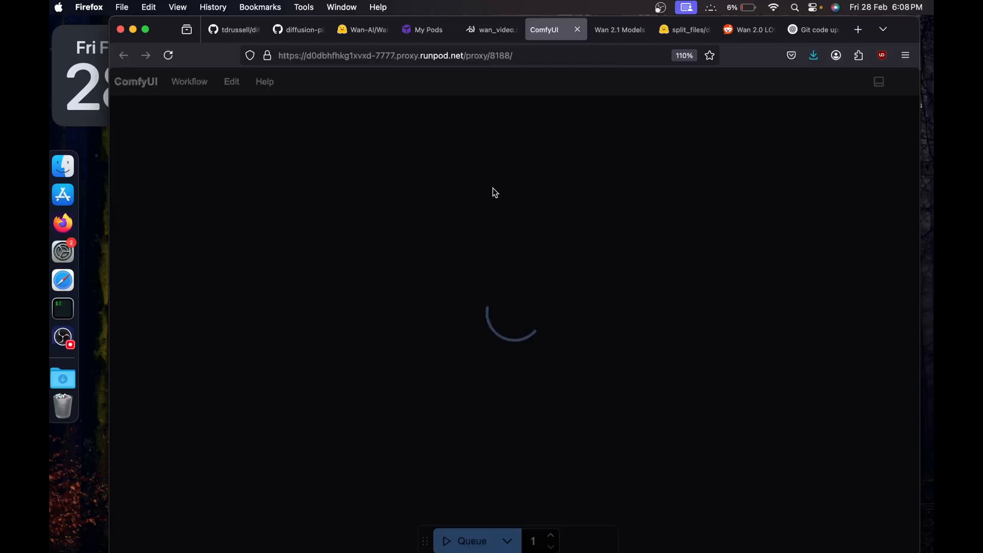
left_click(470, 32)
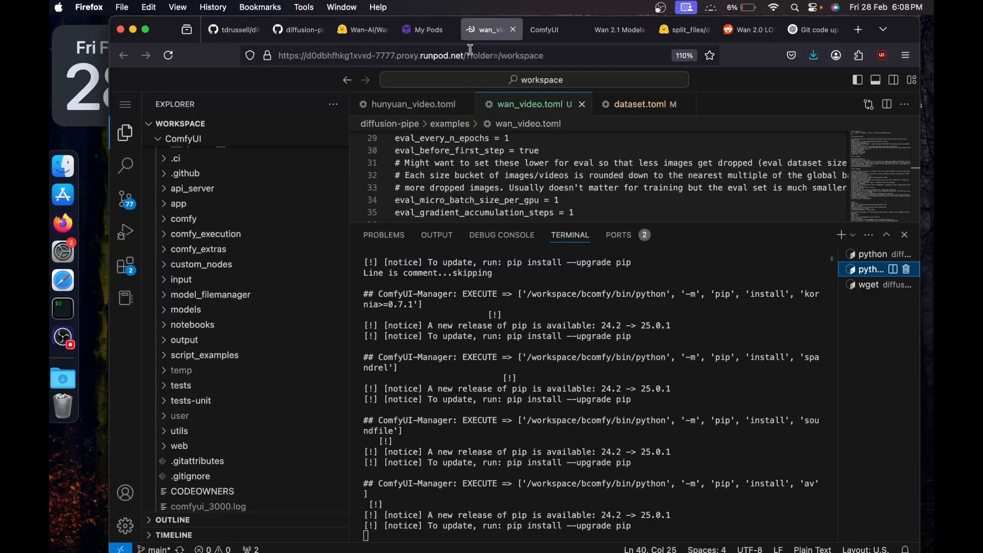
left_click(876, 285)
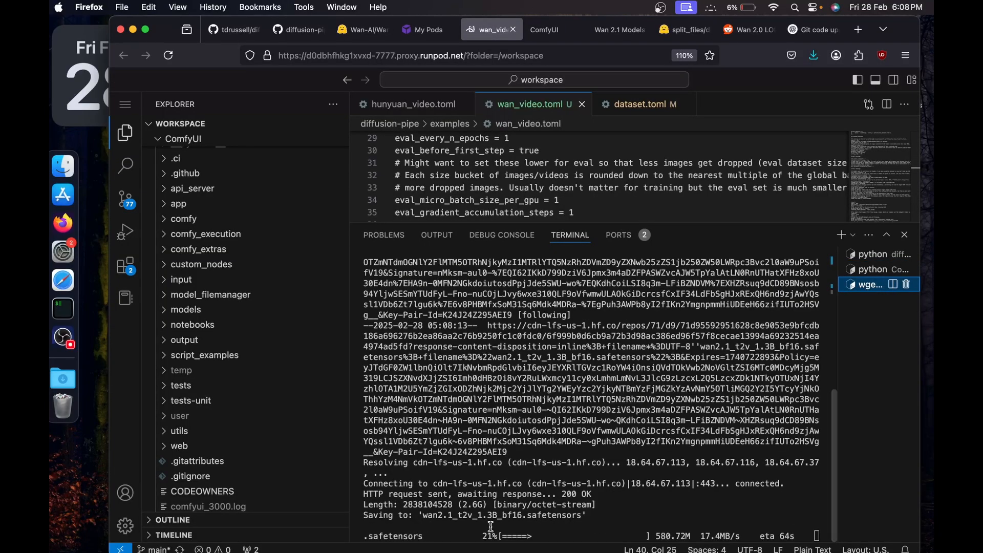
Open a new terminal, and copy the download link of umt5_xxl_fp8_e4m3fn_scaled.safetensors from the Hugging Face text_encoders folder.
left_click(840, 234)
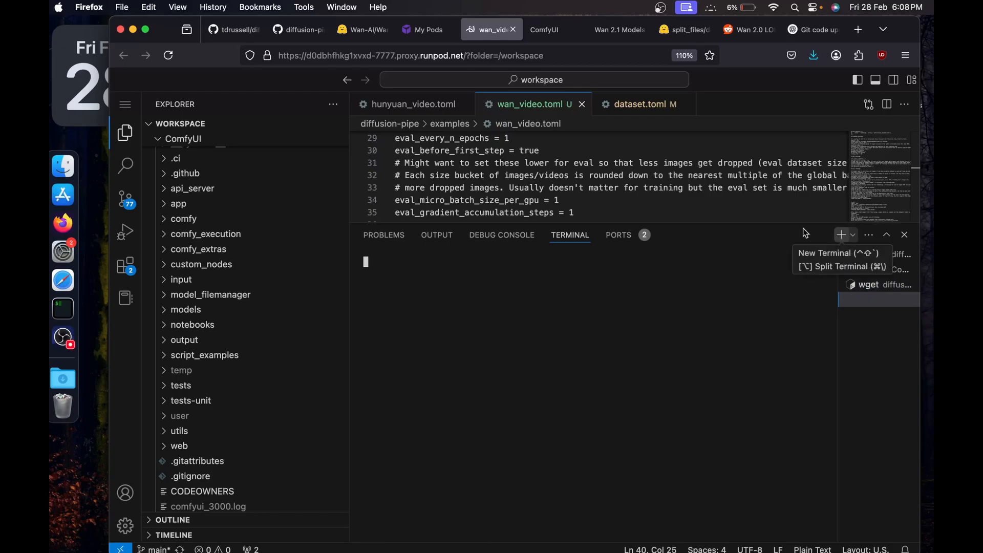
left_click(622, 31)
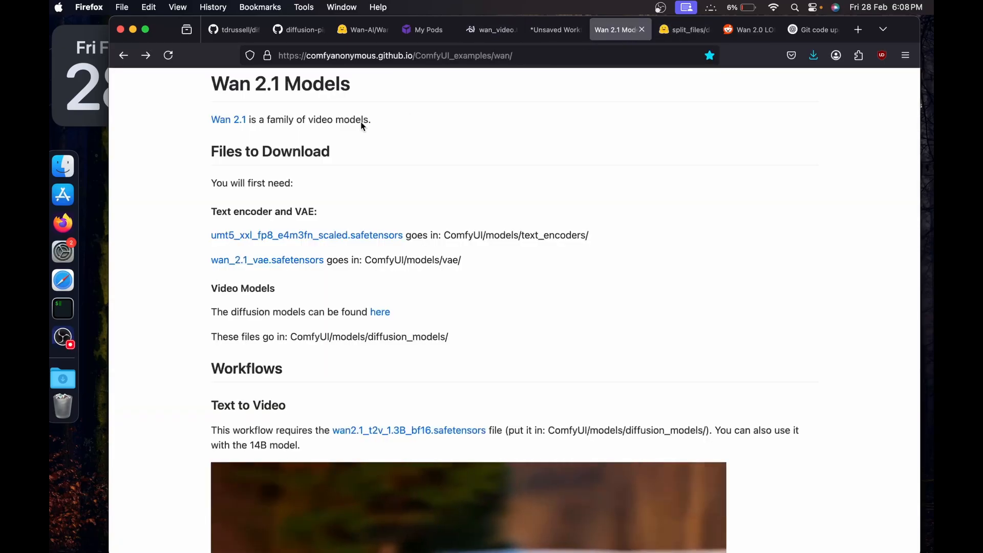
scroll(362, 126, "up", 2)
right_click(247, 307)
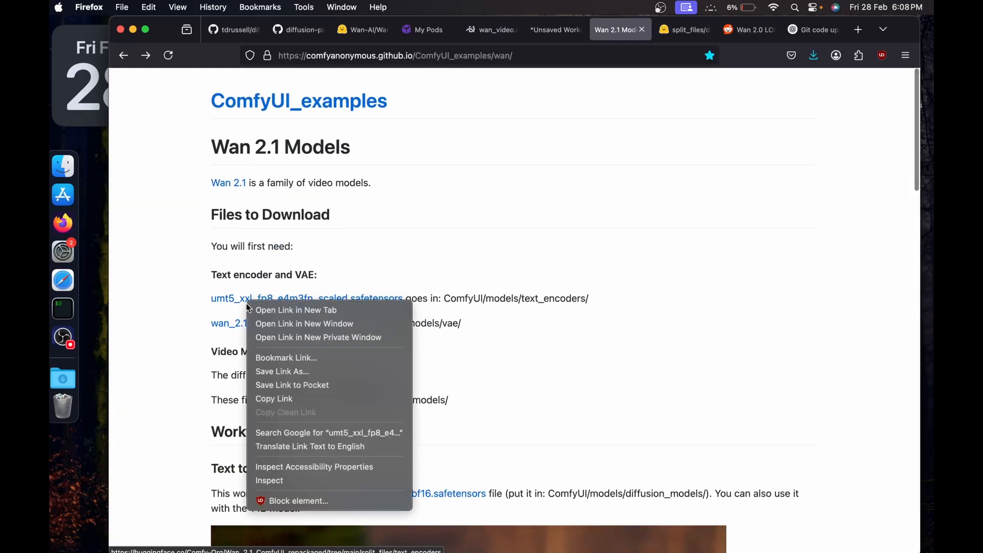
left_click(262, 310)
left_click(704, 29)
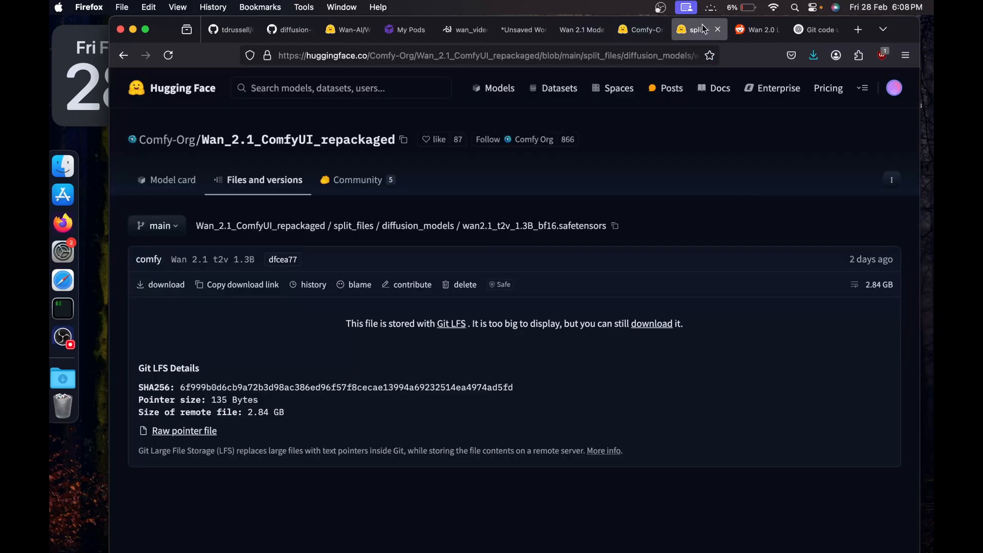
left_click(717, 29)
left_click(640, 29)
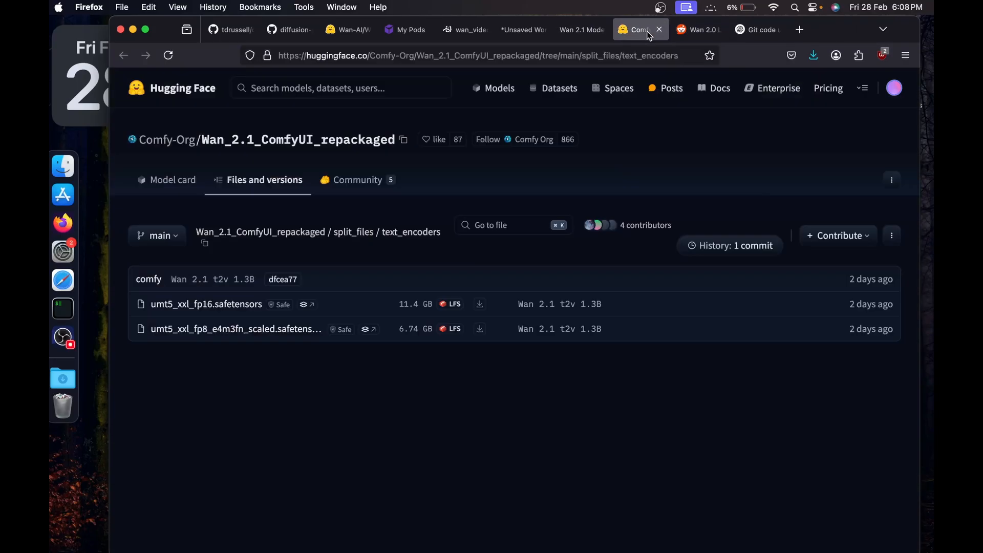
left_click(229, 333)
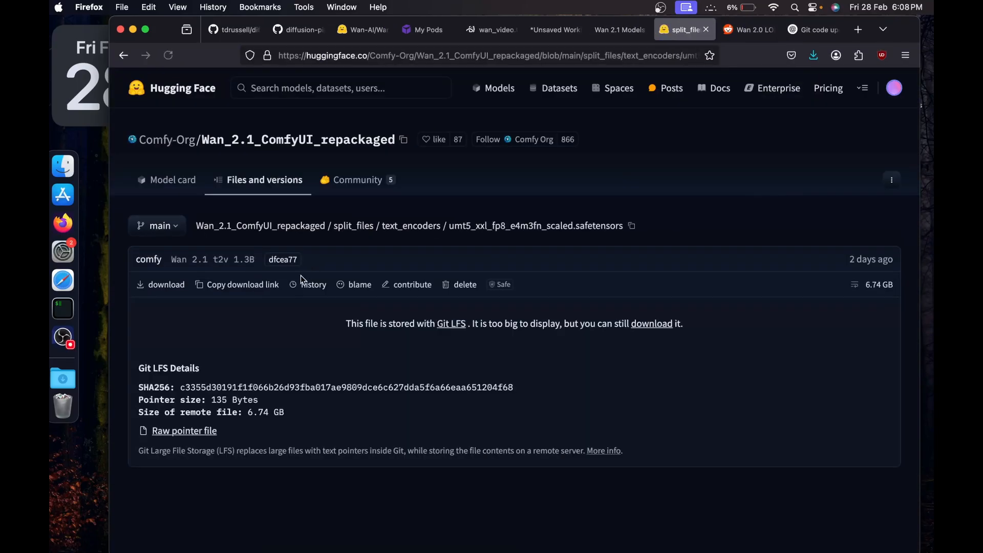
left_click(242, 288)
In the new workspace terminal, change to the ComfyUI/models/text_encoders directory.
left_click(488, 34)
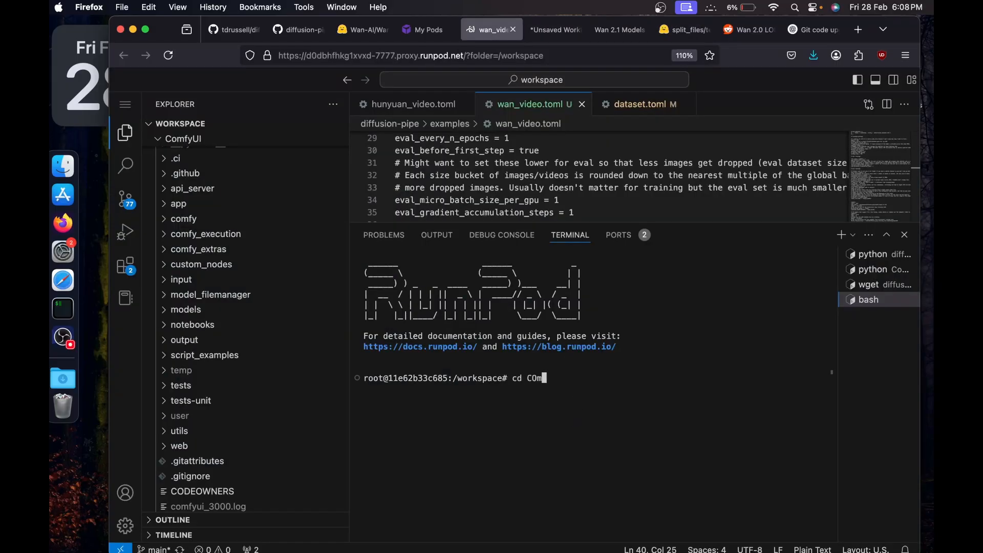
type("cd Com")
key("Tab")
type("models/text")
key("Tab")
key("Return")
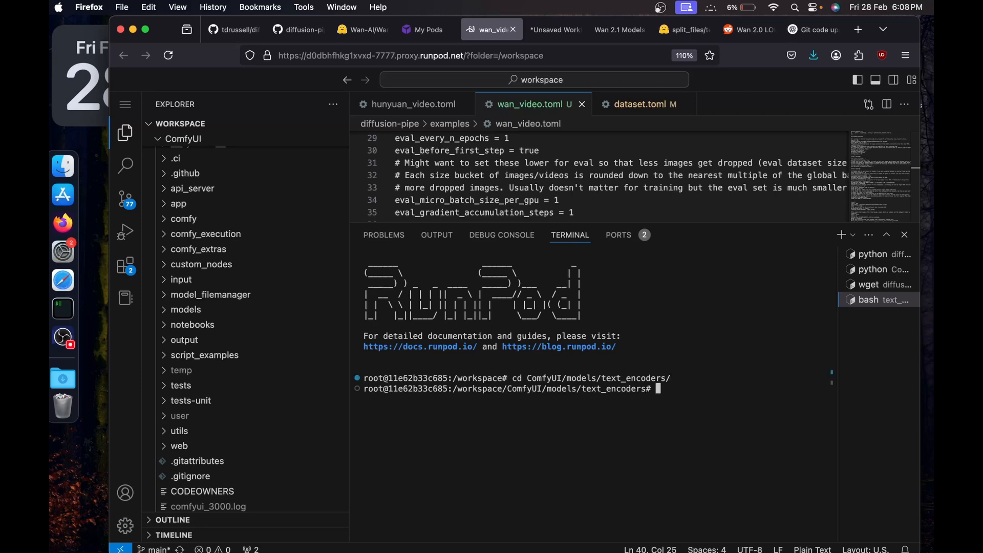
Download umt5_xxl_fp8_e4m3fn_scaled.safetensors with wget and the copied link, and check the progress of both model downloads.
key("super+v")
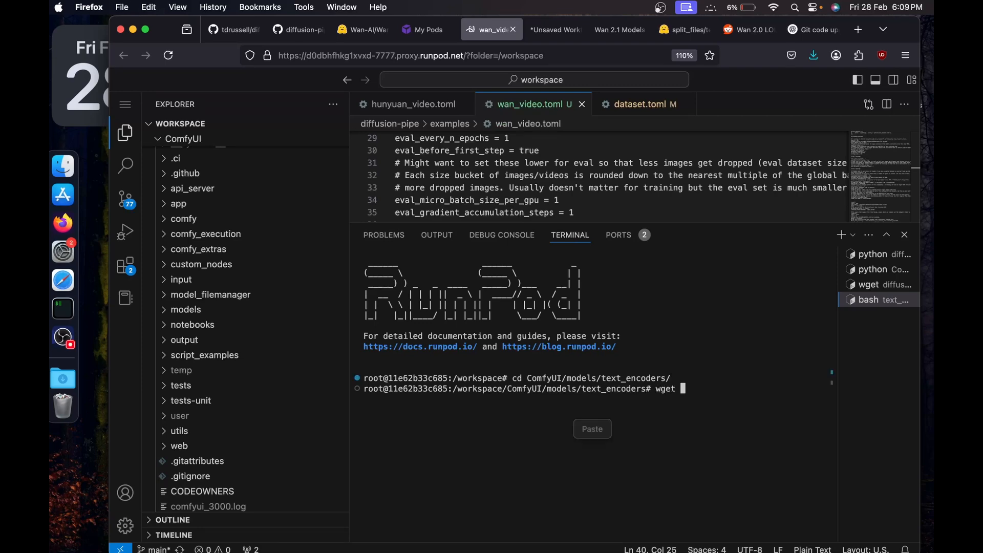
left_click(592, 430)
key("Return")
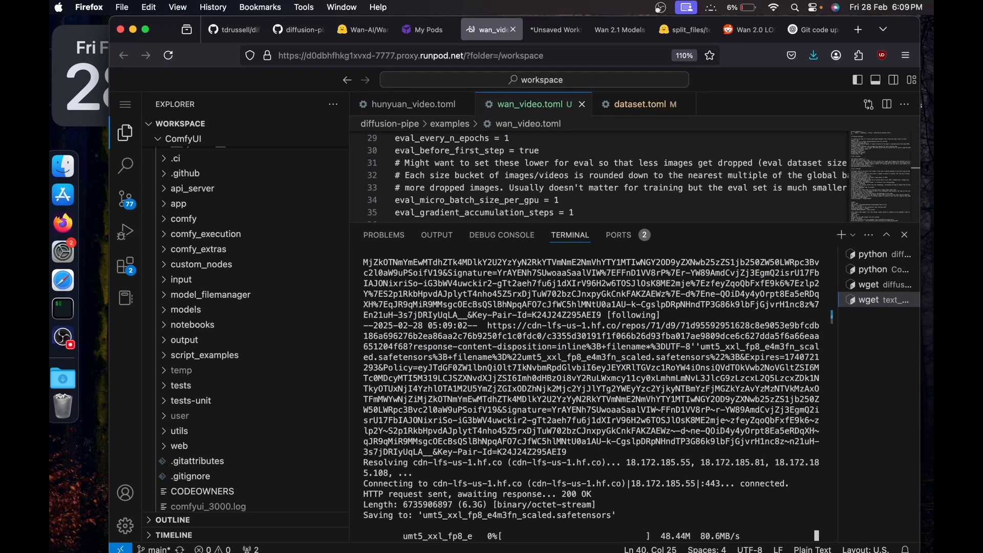
left_click(870, 284)
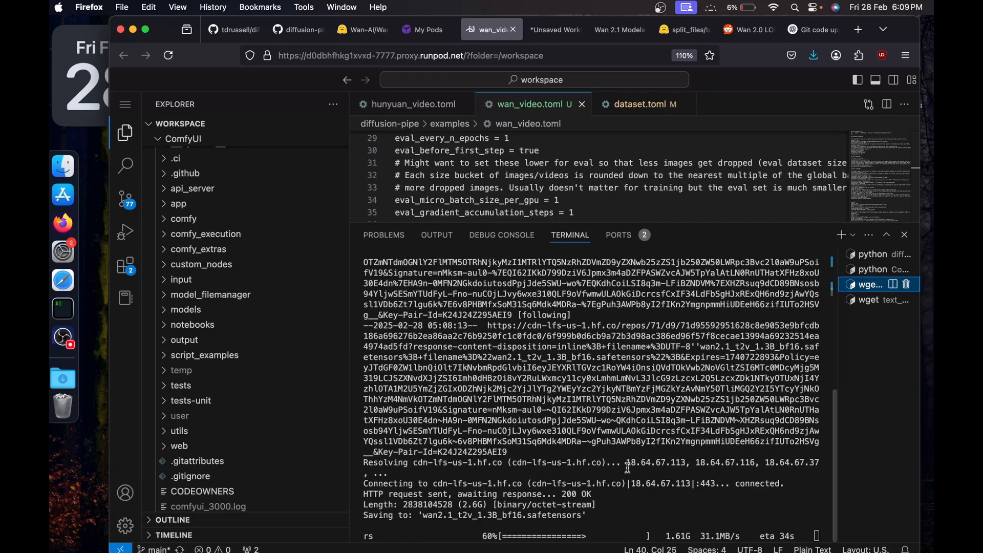
left_click(865, 302)
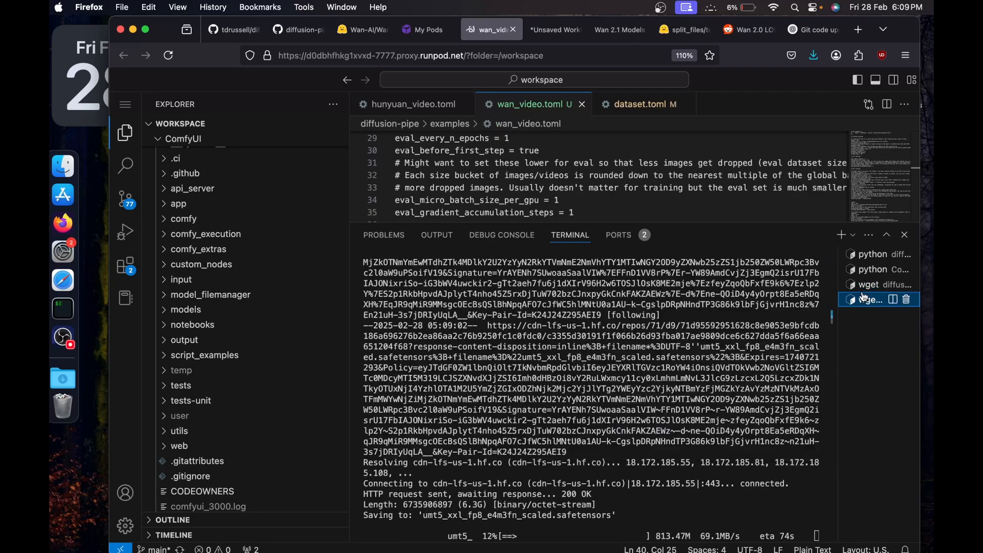
Open another terminal and change to the ComfyUI/models/vae directory.
left_click(842, 236)
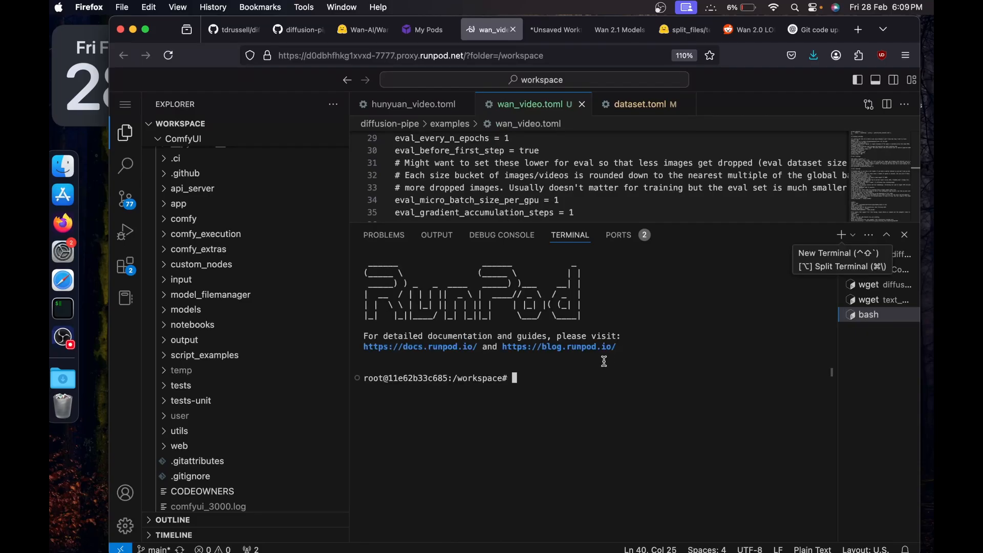
type("cd ComfyUI/model")
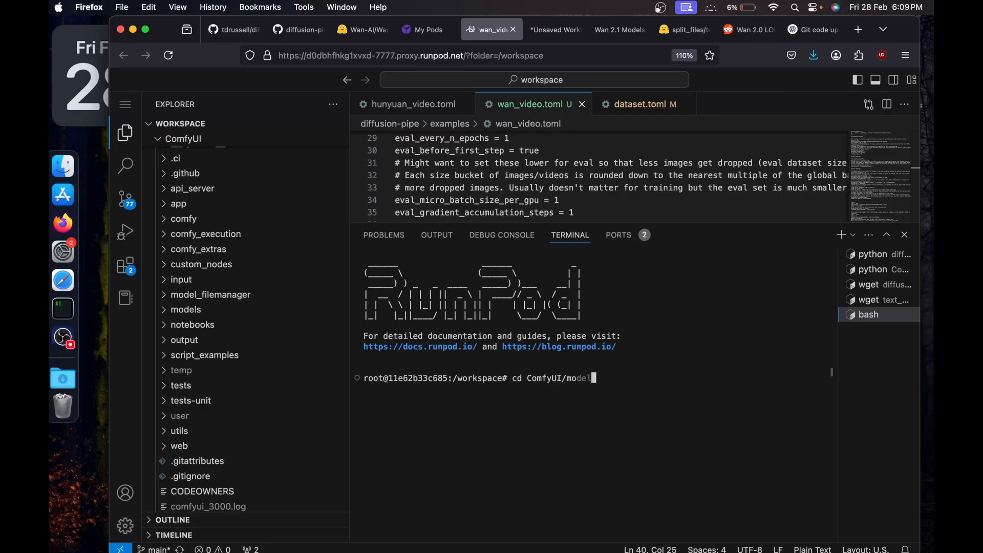
type("vae")
key("Return")
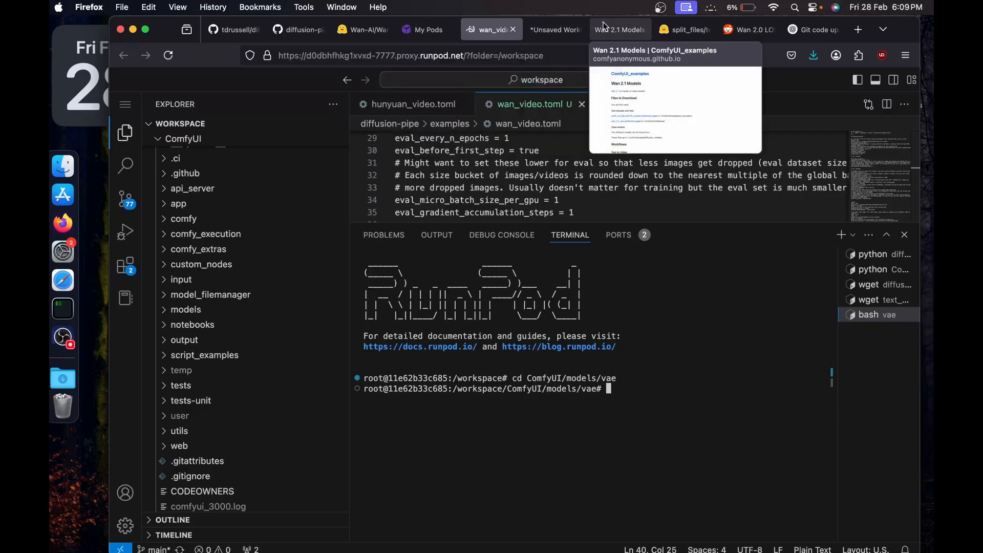
Open the wan_2.1_vae.safetensors link from the Wan 2.1 examples page in a new tab and copy its download link.
left_click(619, 29)
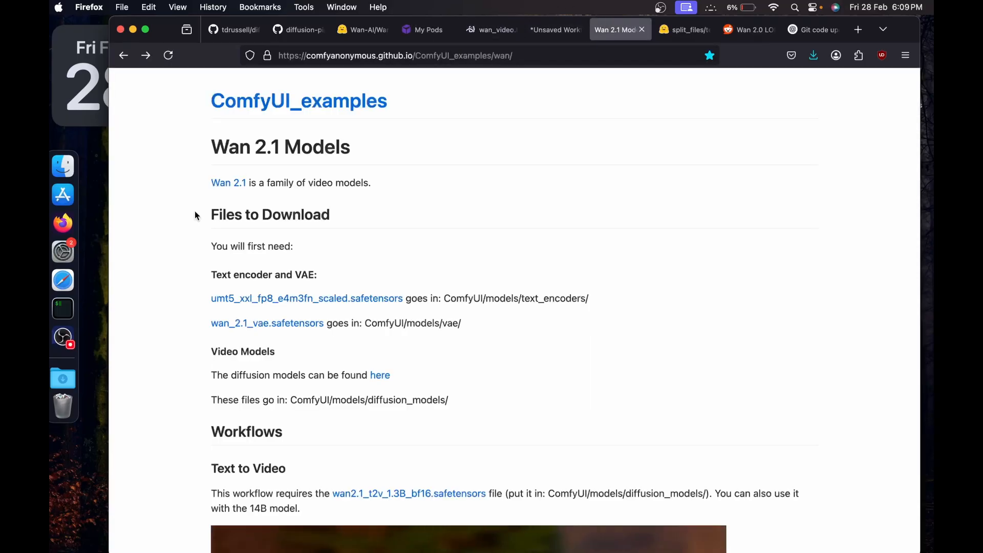
right_click(233, 323)
left_click(280, 330)
left_click(635, 29)
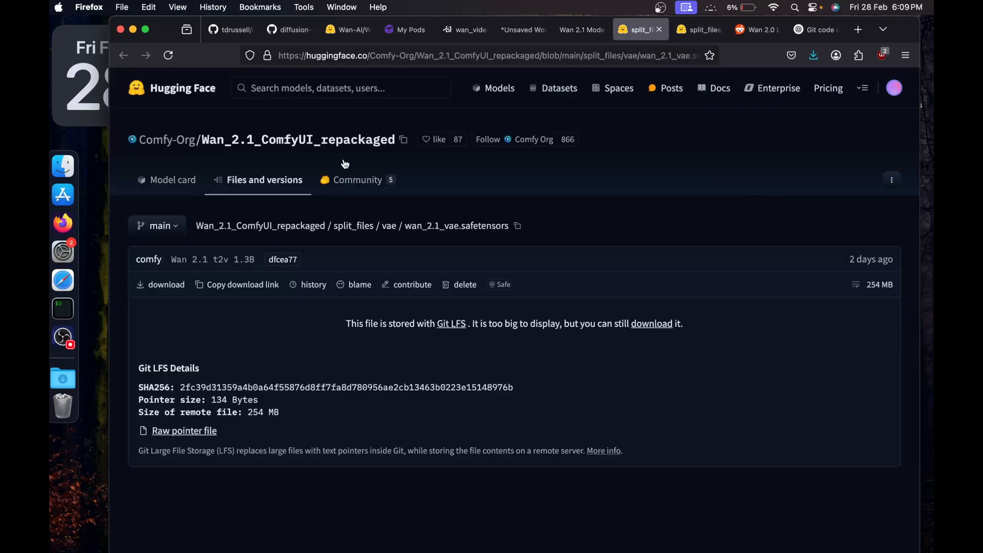
left_click(253, 285)
Download wan_2.1_vae.safetensors into the vae folder with wget and the copied link, and close that terminal once finished.
left_click(466, 30)
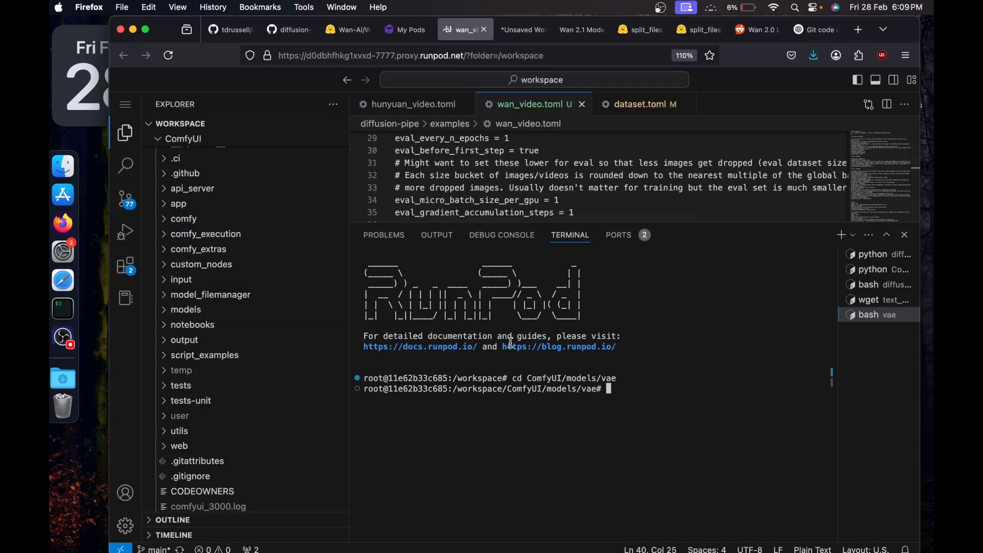
key("super+v")
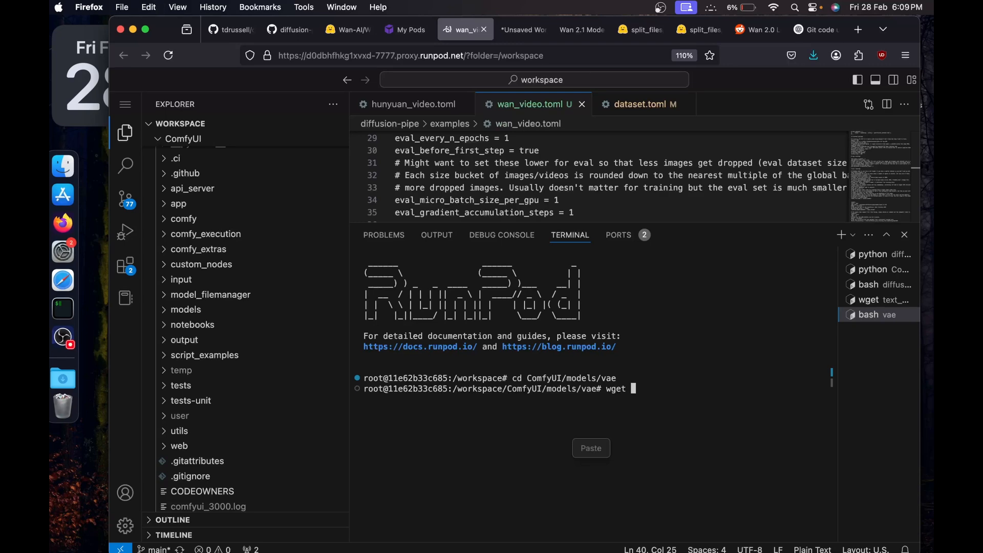
left_click(590, 449)
key("Return")
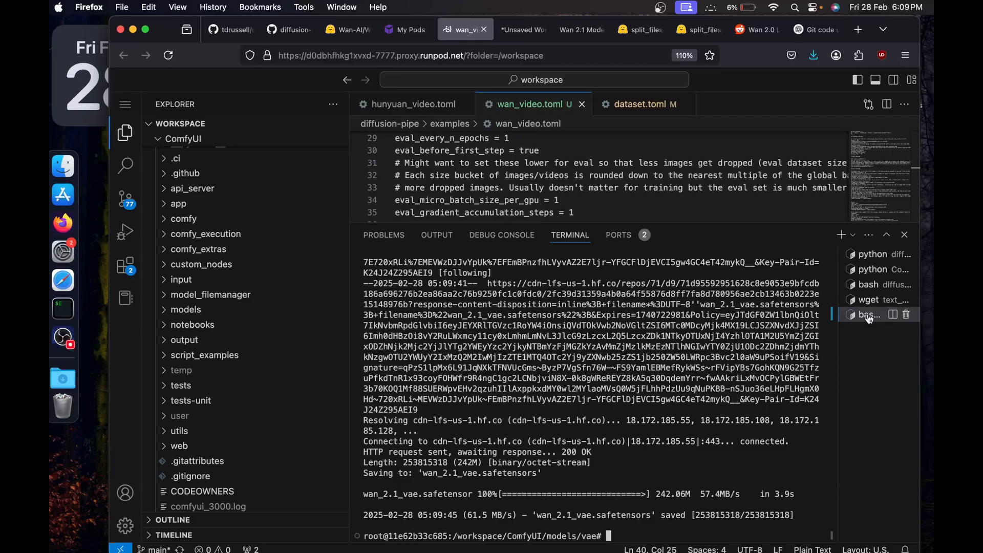
left_click(905, 315)
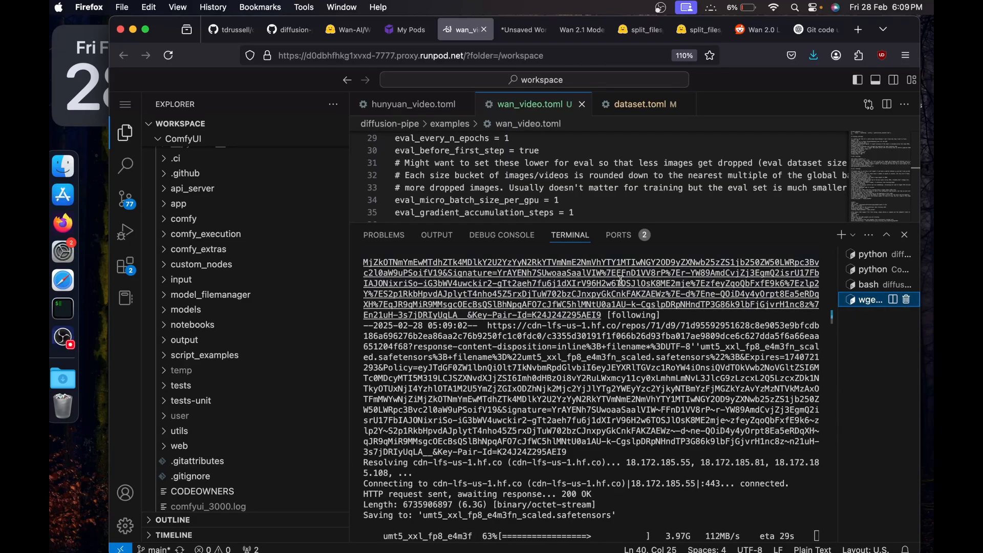
Check that the diffusion model and text encoder downloads are complete and close both of their terminals.
left_click(854, 288)
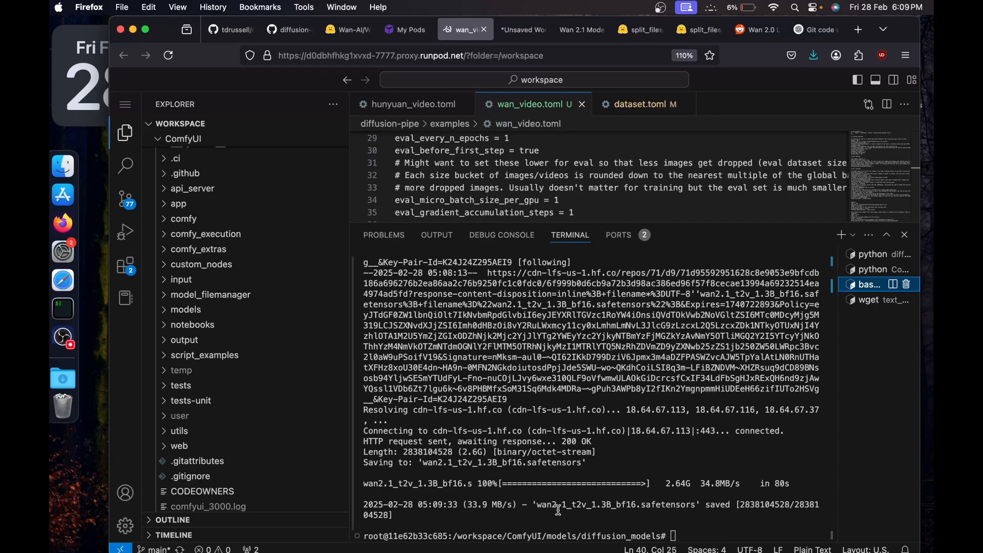
left_click(907, 285)
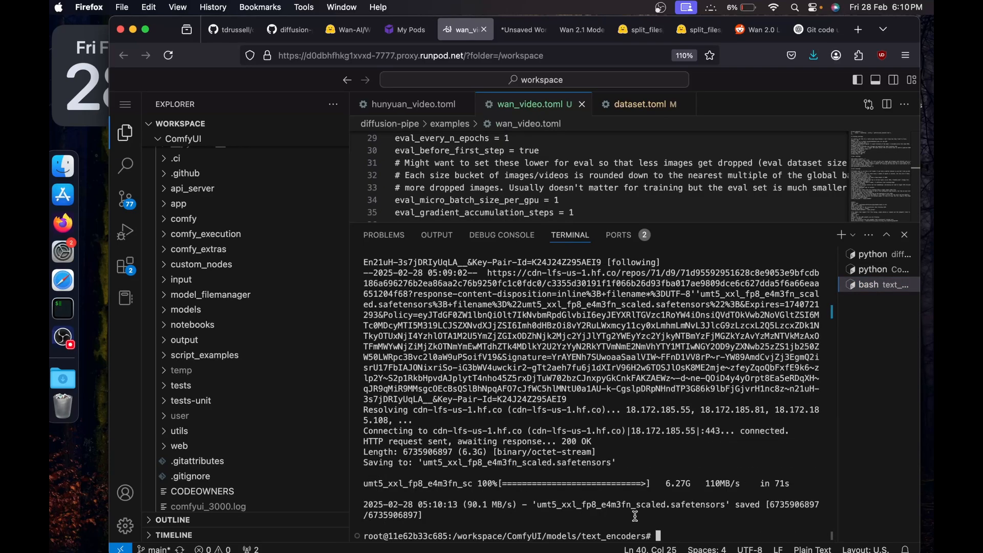
left_click(907, 284)
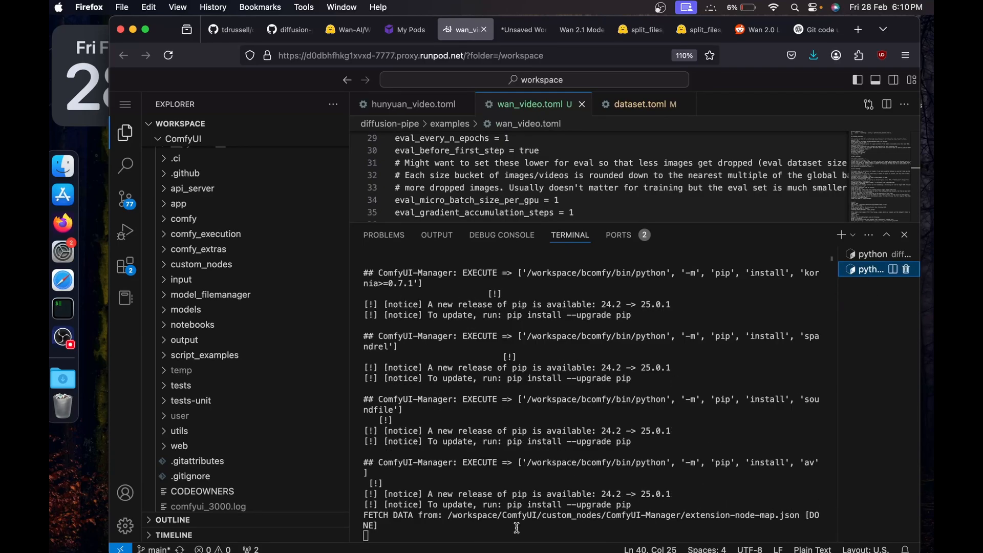
Reload the ComfyUI page in its browser tab.
left_click(525, 36)
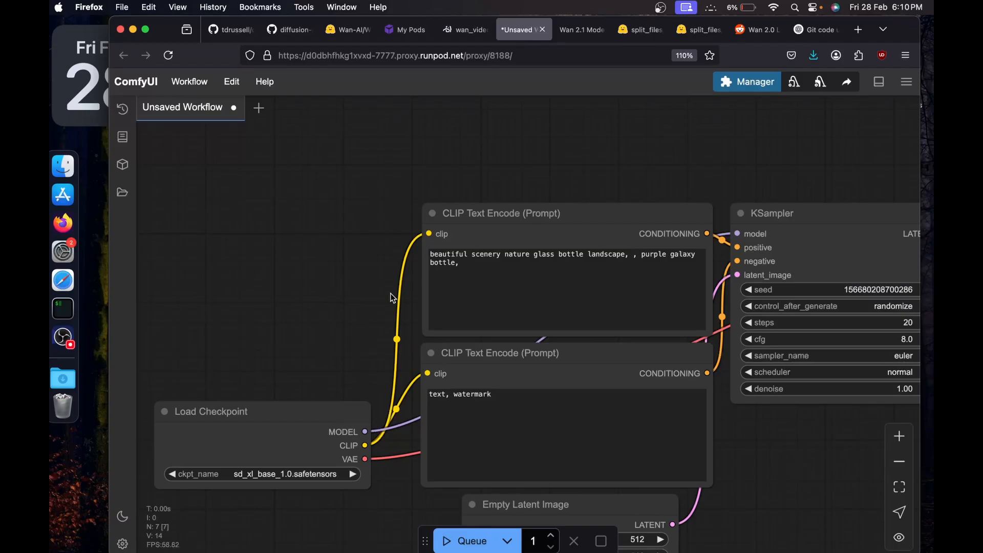
key("super+r")
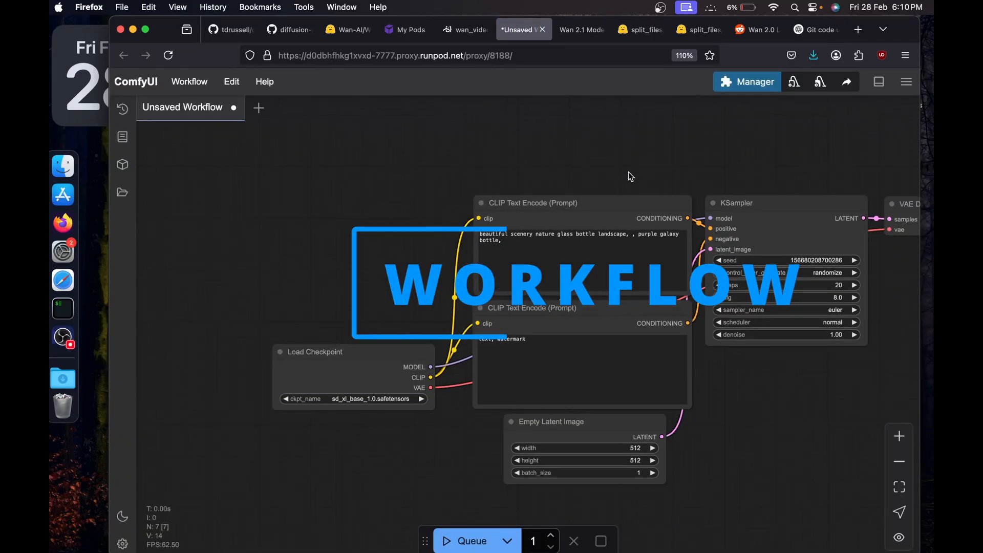
left_click_drag(628, 173, 548, 169)
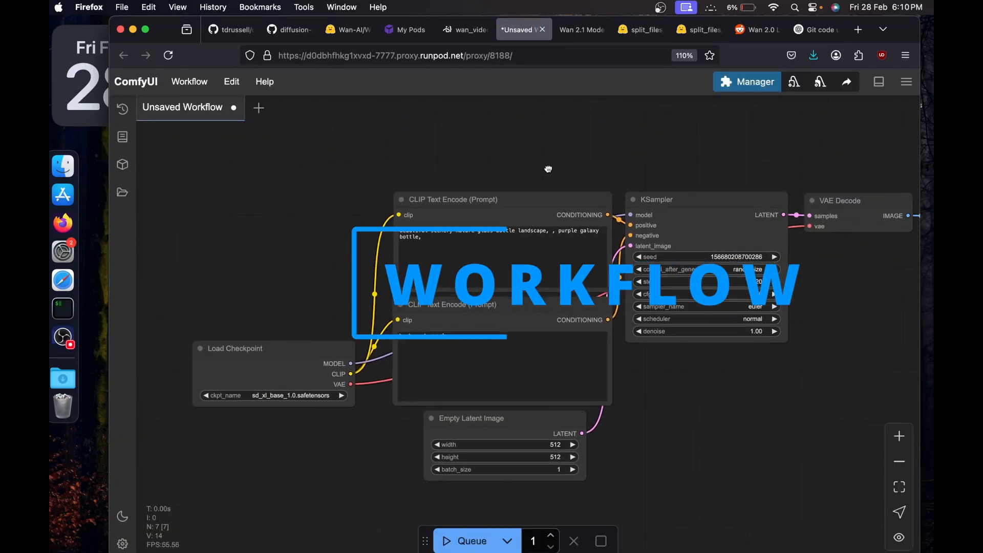
Copy the Text to Video workflow JSON from the Wan 2.1 examples page and paste it into ComfyUI.
left_click(576, 31)
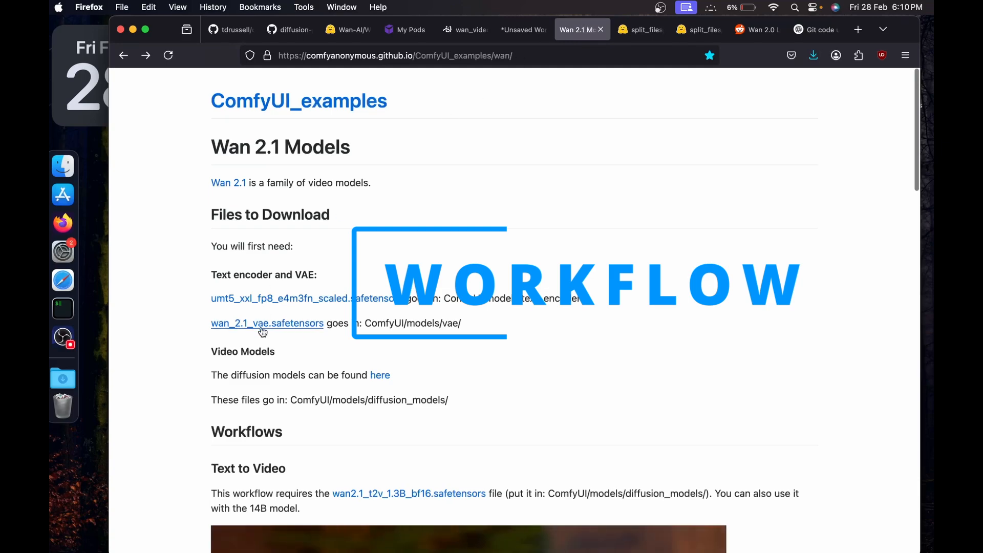
scroll(262, 332, "down", 10)
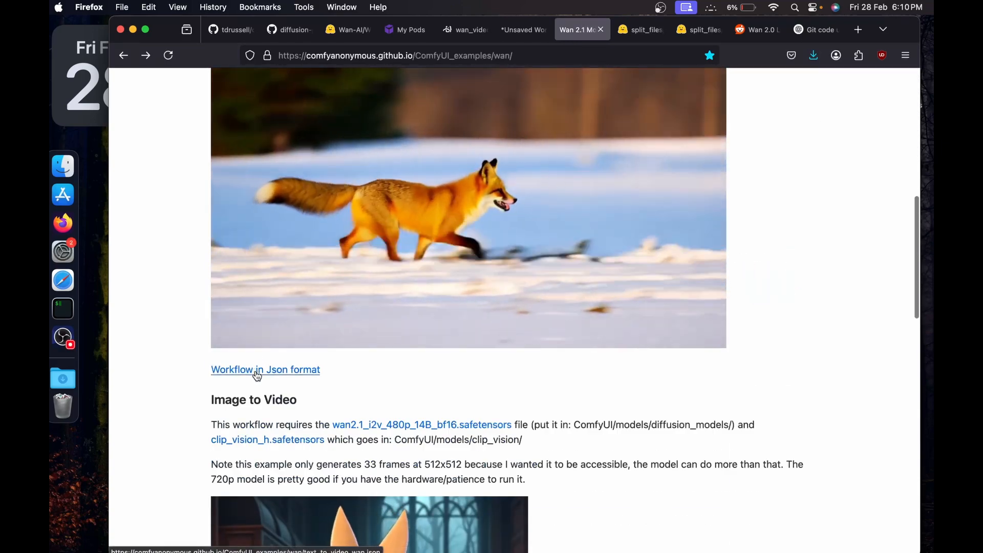
left_click(257, 376)
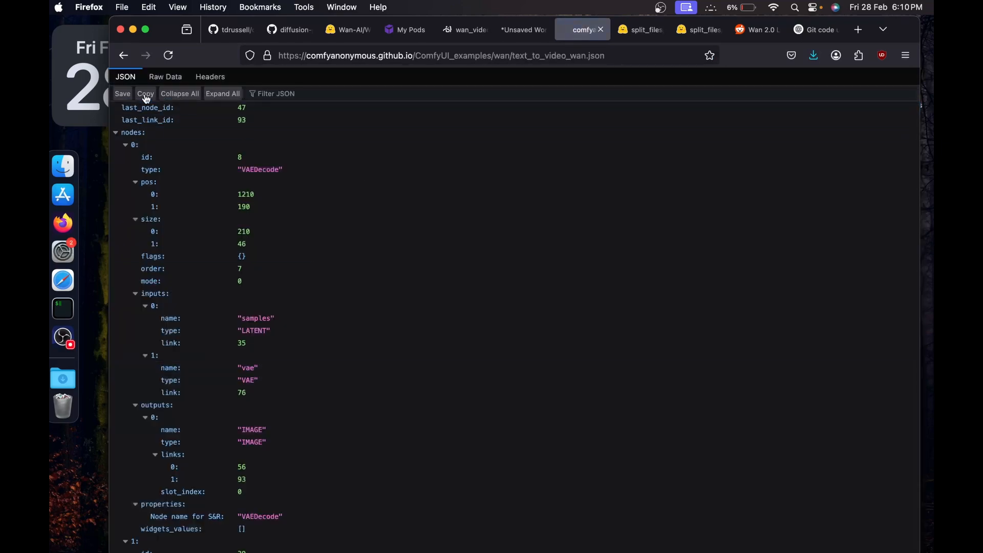
left_click(453, 29)
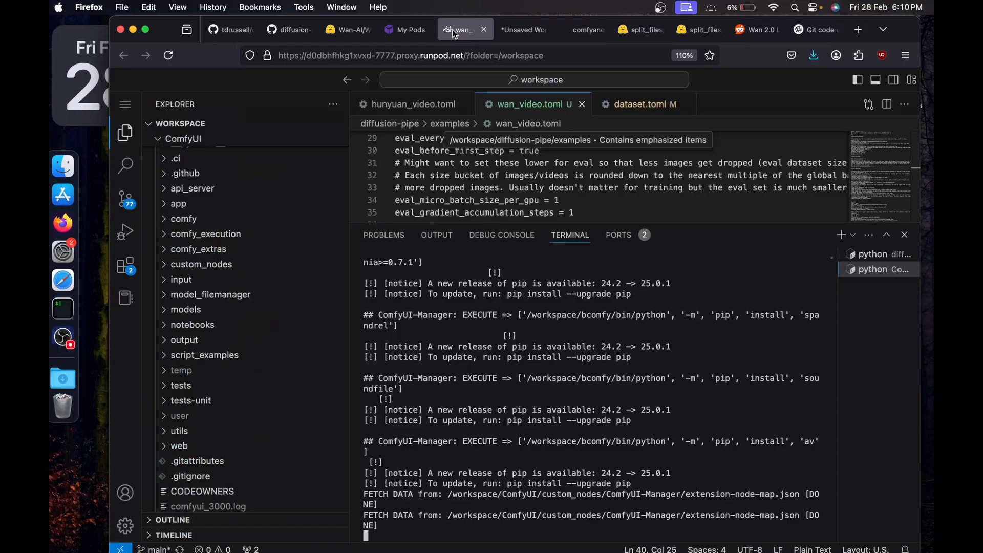
left_click(521, 31)
key("ctrl+v")
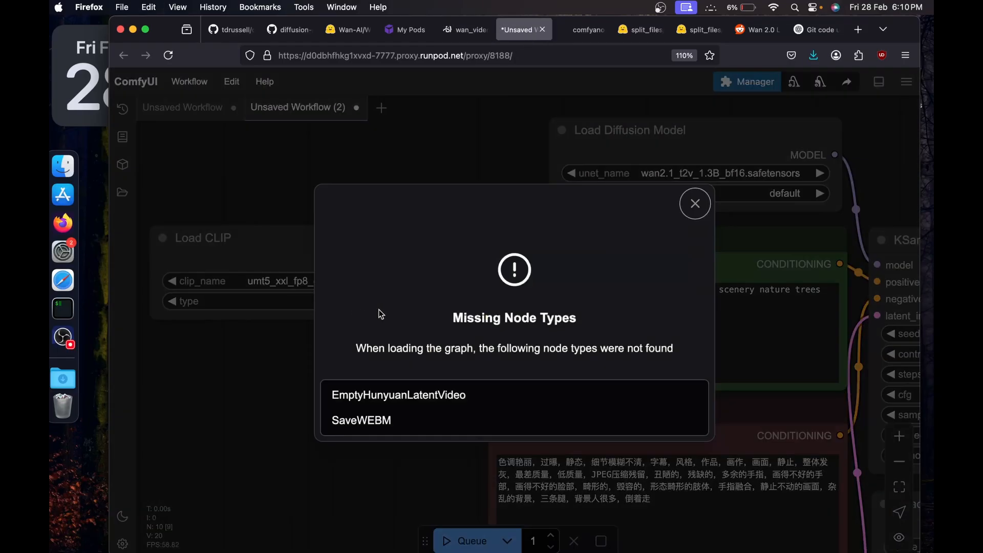
Dismiss the missing node types warning and look for the missing custom nodes with ComfyUI Manager.
left_click(696, 220)
scroll(701, 253, "down", 5)
left_click_drag(484, 437, 309, 425)
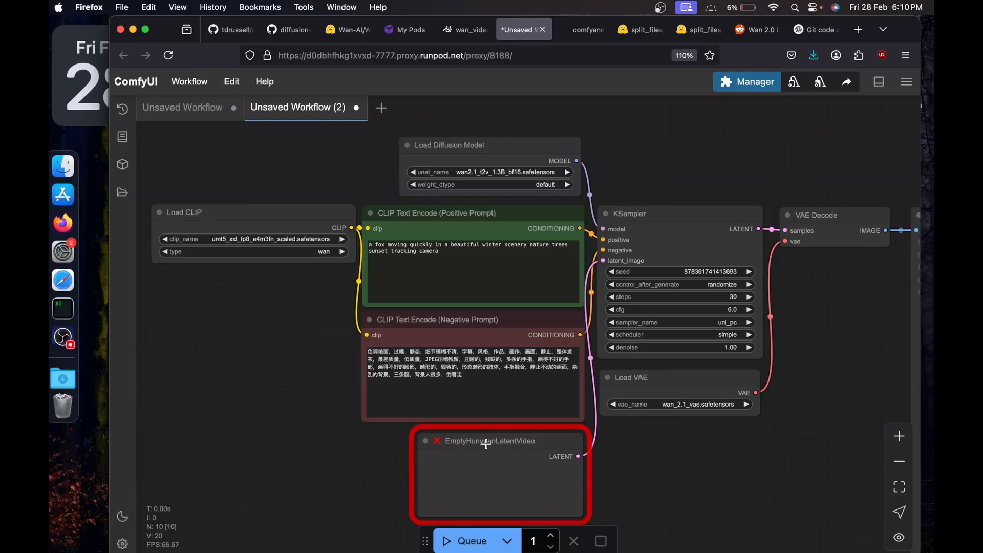
left_click(747, 81)
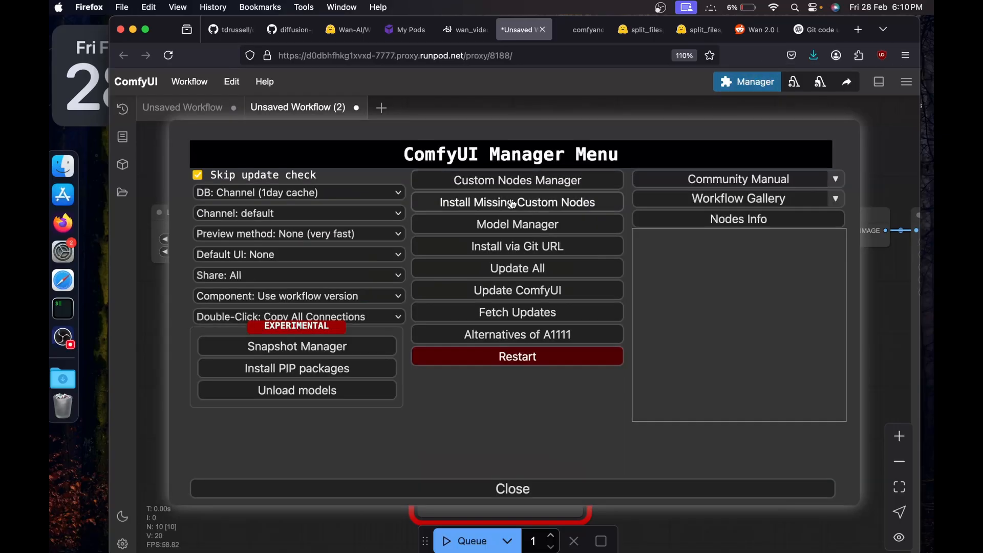
left_click(494, 201)
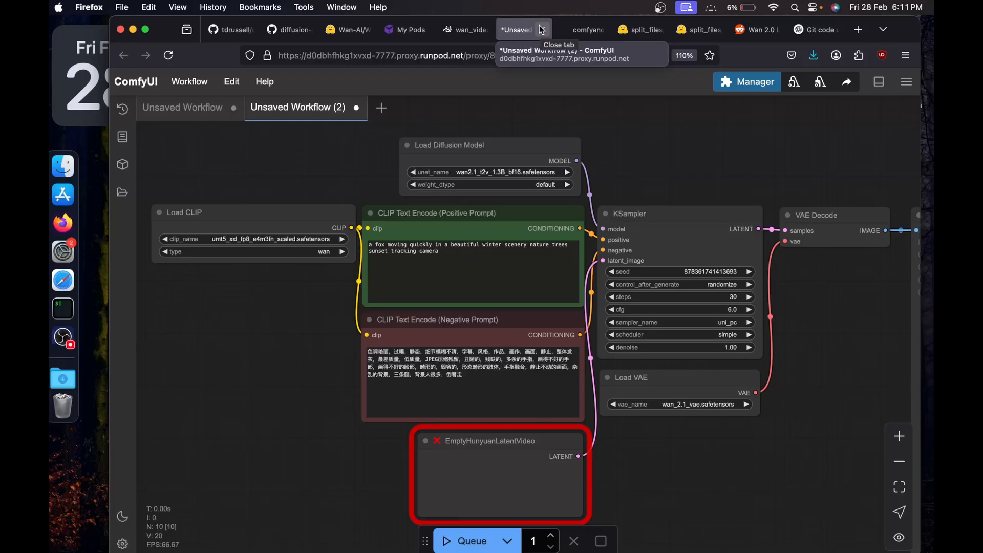
Close the ComfyUI page, stop its server in the terminal and restart it with python main.py.
left_click(541, 31)
left_click(466, 30)
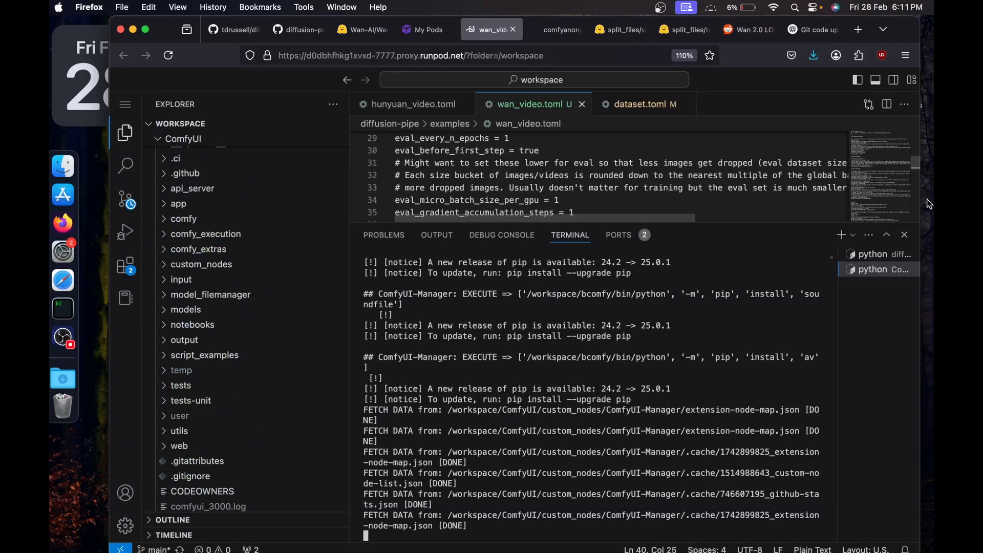
key("ctrl+c")
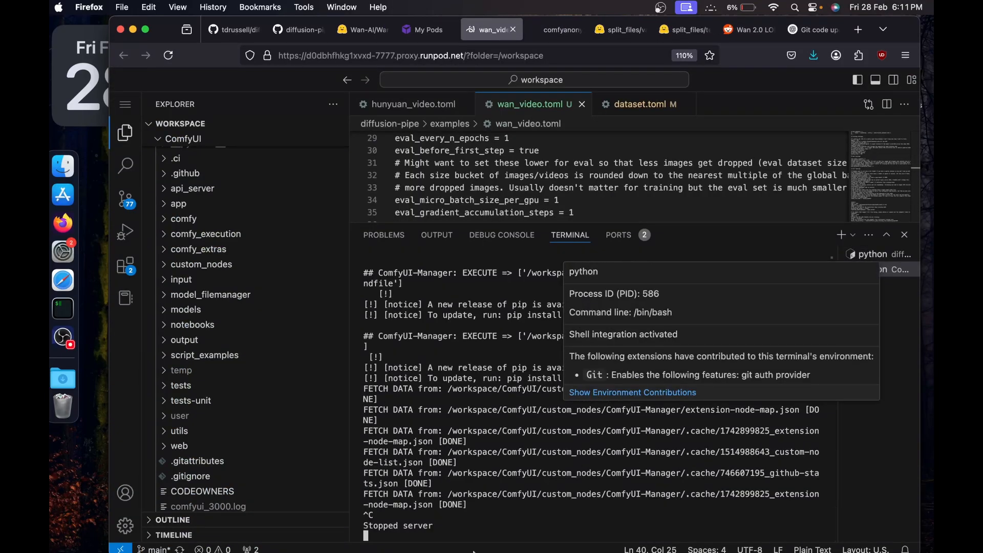
type("python ")
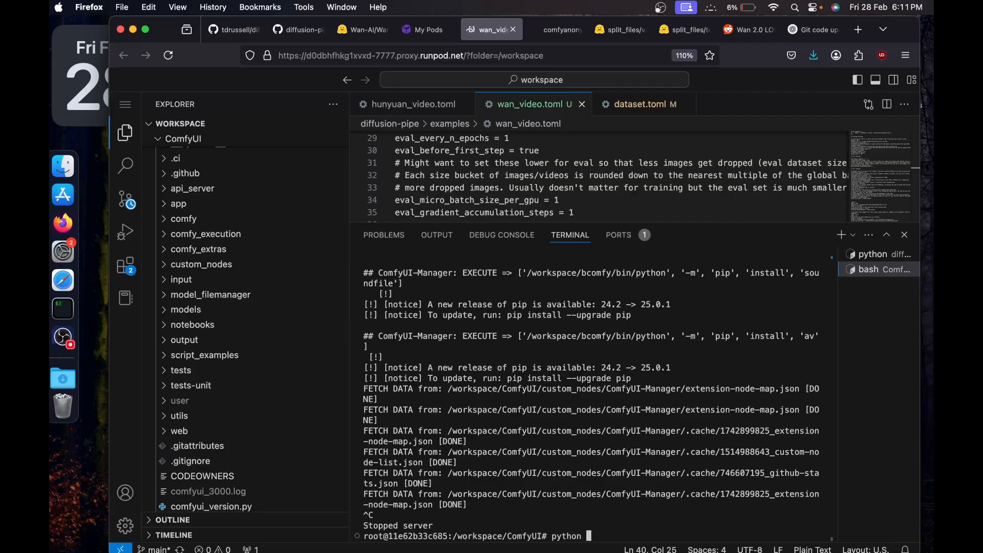
type("main.py")
key("Return")
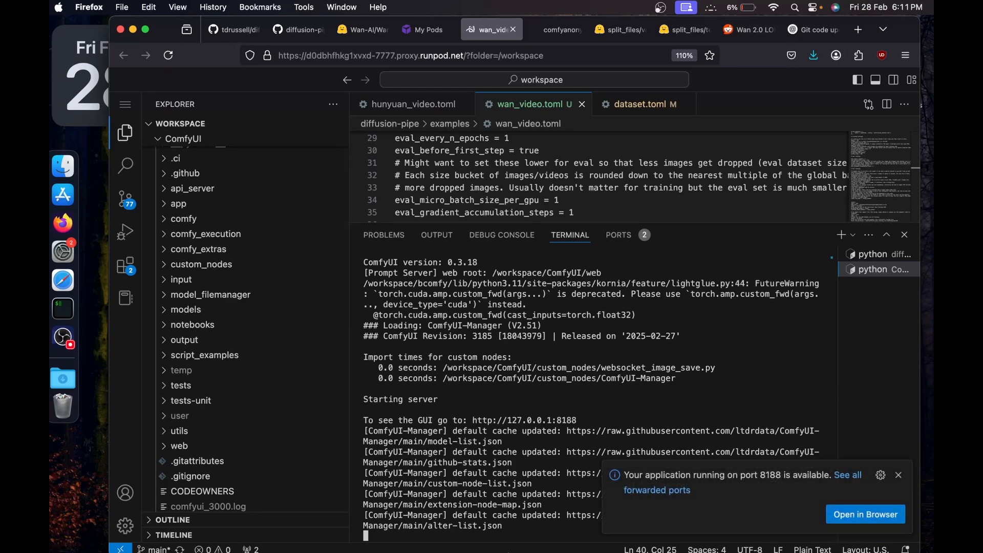
left_click(510, 426, "super")
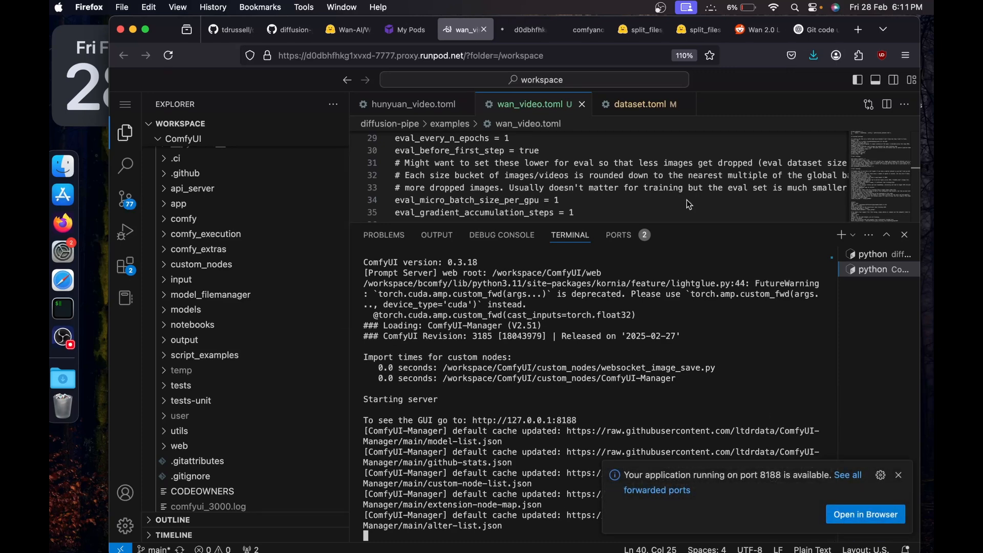
left_click(522, 30)
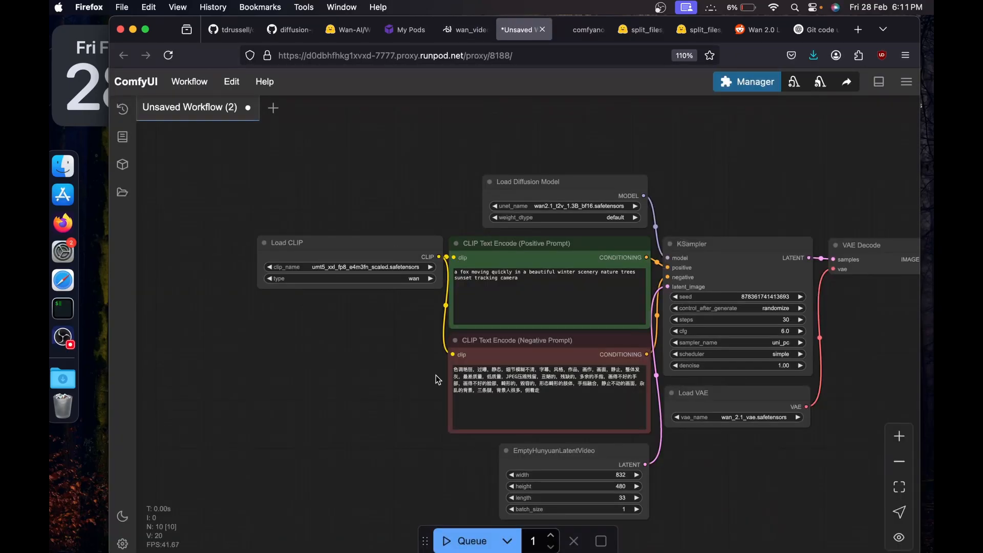
left_click_drag(438, 379, 327, 359)
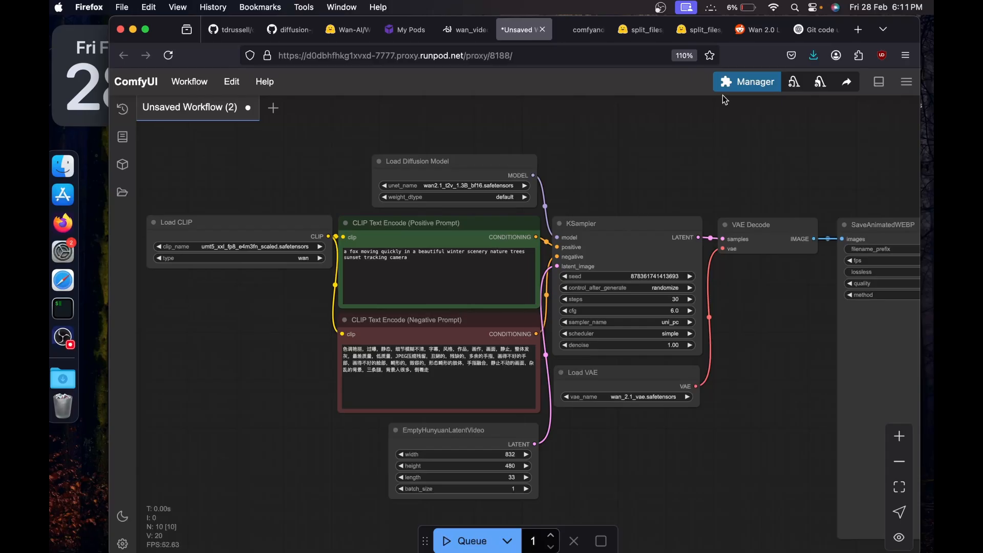
Add a LoraLoaderModelOnly node with epoch10.safetensors above the KSampler and wire it between Load Diffusion Model and KSampler.
right_click(577, 194)
left_click(592, 195)
left_click(704, 227)
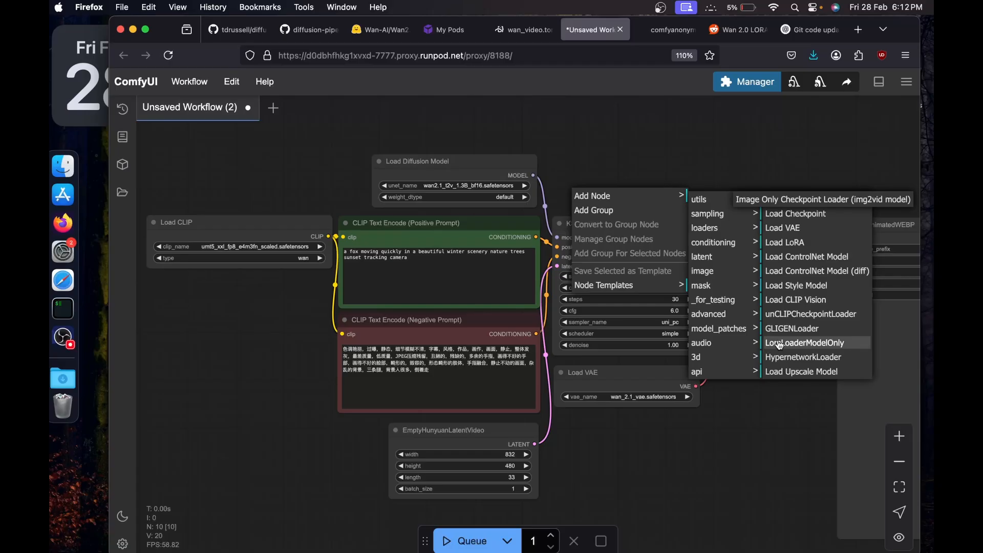
left_click(782, 343)
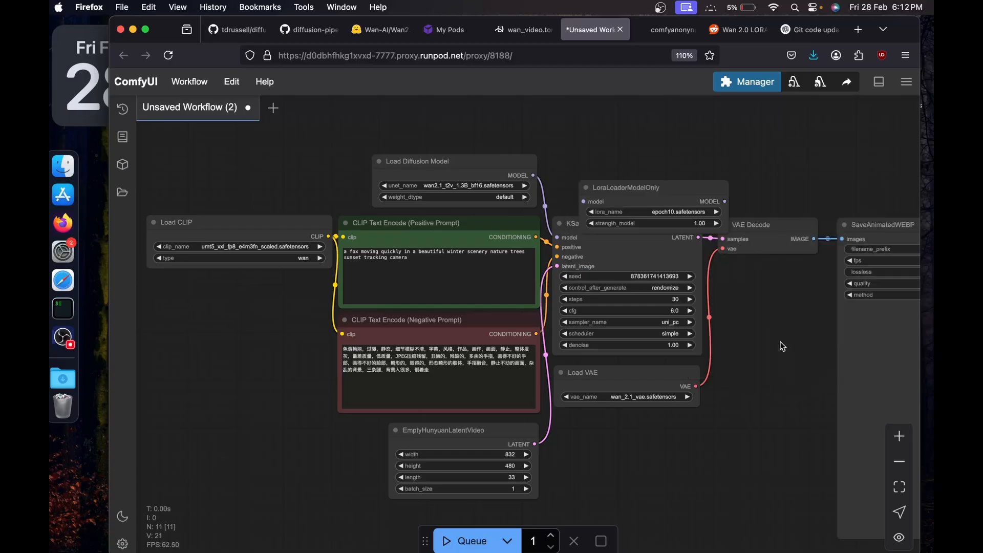
left_click_drag(654, 186, 633, 128)
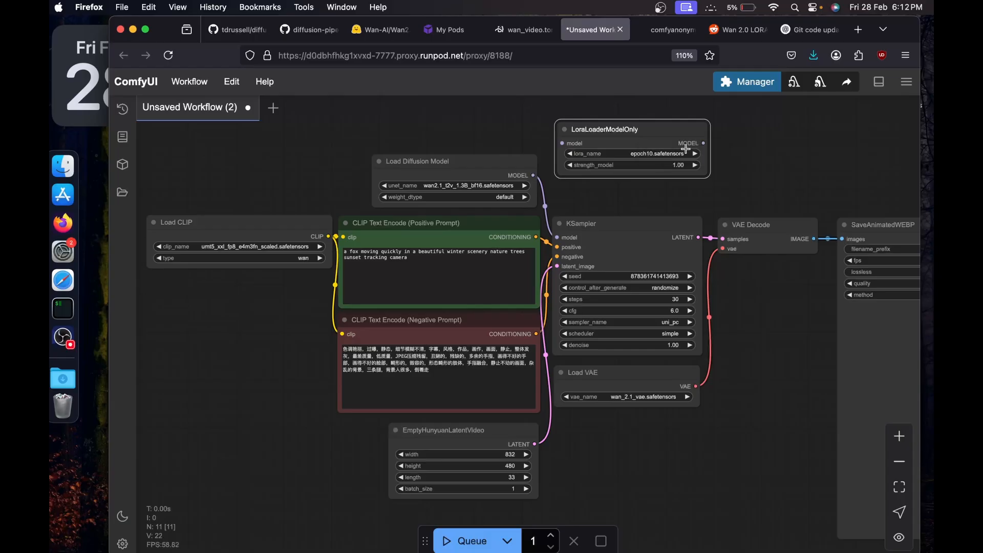
left_click_drag(557, 237, 562, 144)
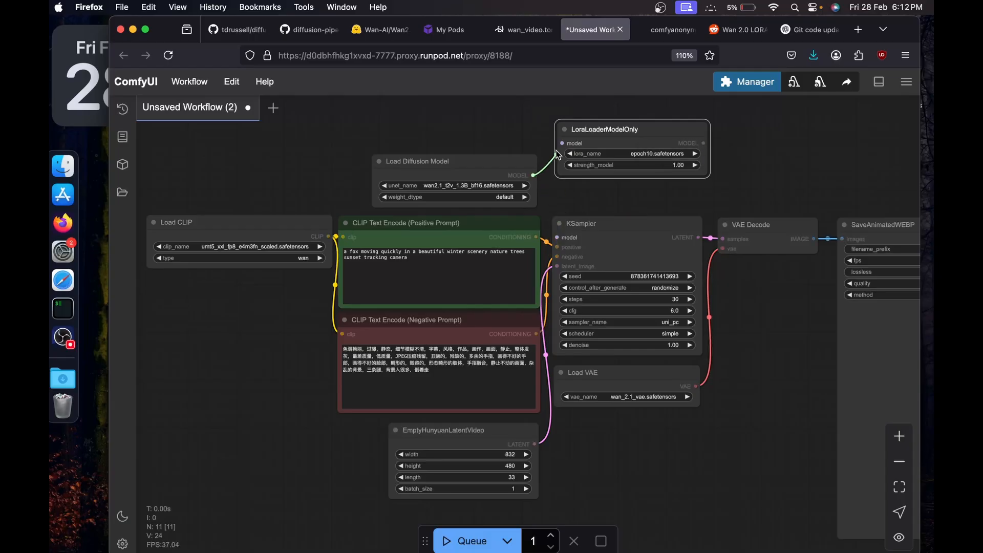
left_click_drag(703, 143, 557, 238)
Replace the positive prompt with "pa2an is in red turban. he is wearing white shirt and blue jeans. he is walking towards the camera.".
left_click(410, 258)
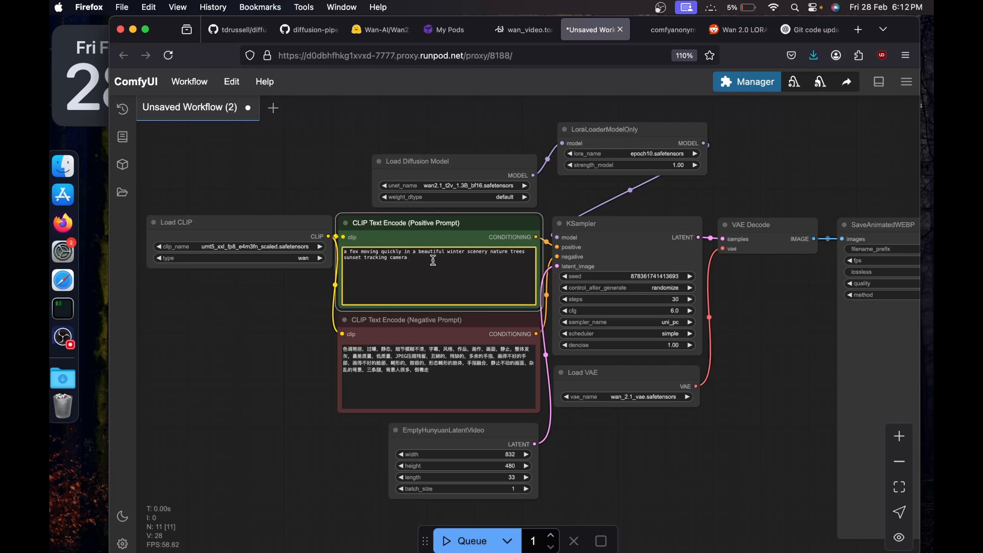
key("super+a")
key("BackSpace")
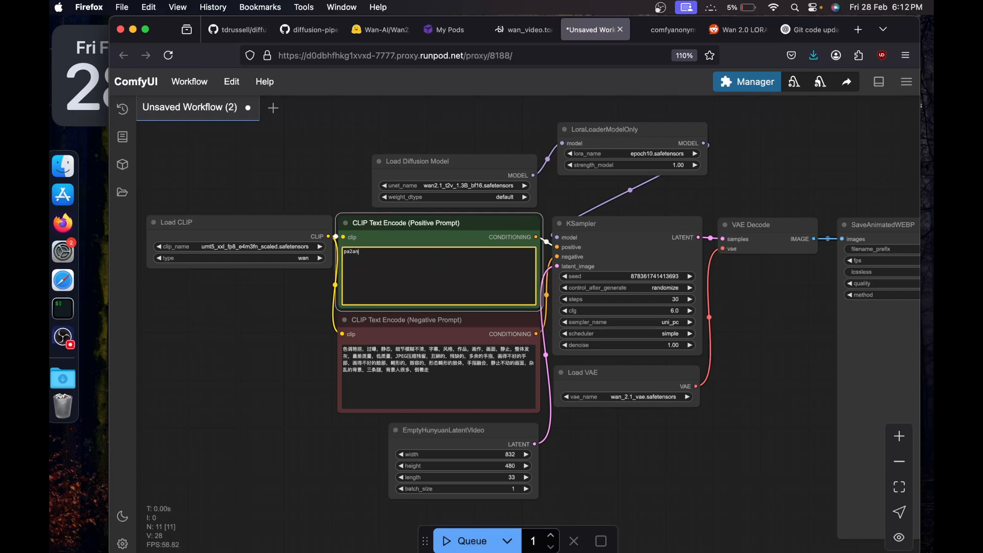
type("pa2an")
scroll(309, 310, "up", 3)
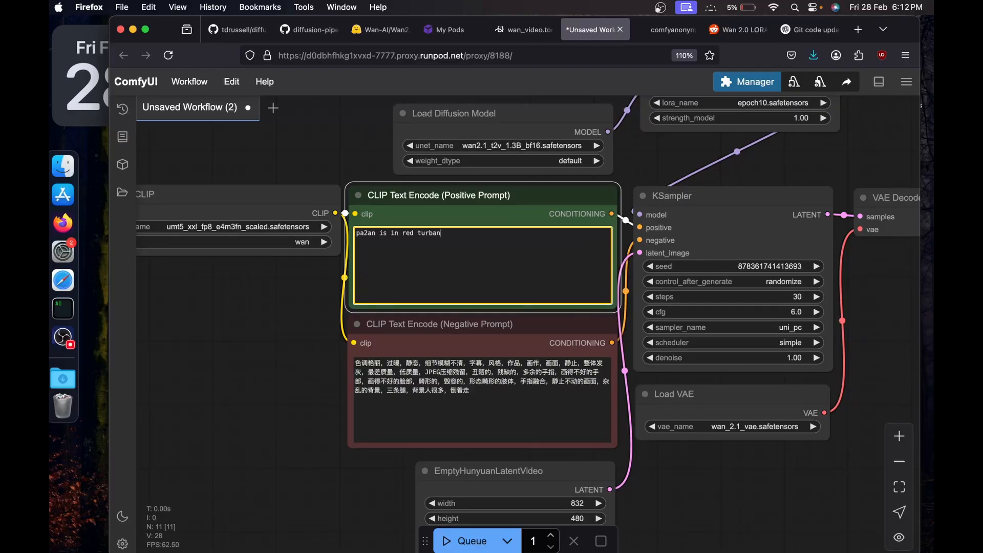
type("ring white shirt and blue jeans. he is walk")
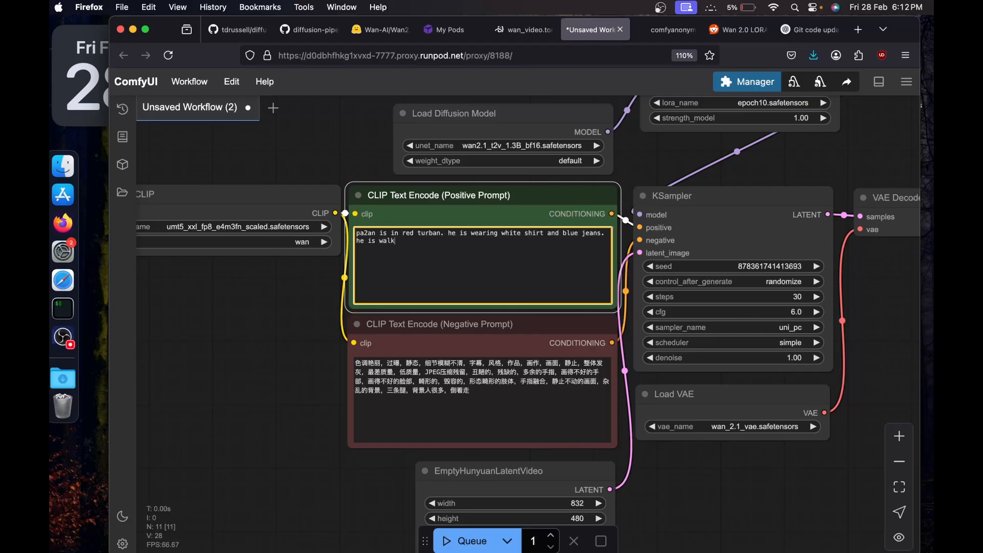
type("ing towards the camera.")
Queue the video generation and check the pod's GPU utilization and memory usage in the RunPod console.
scroll(643, 327, "down", 5)
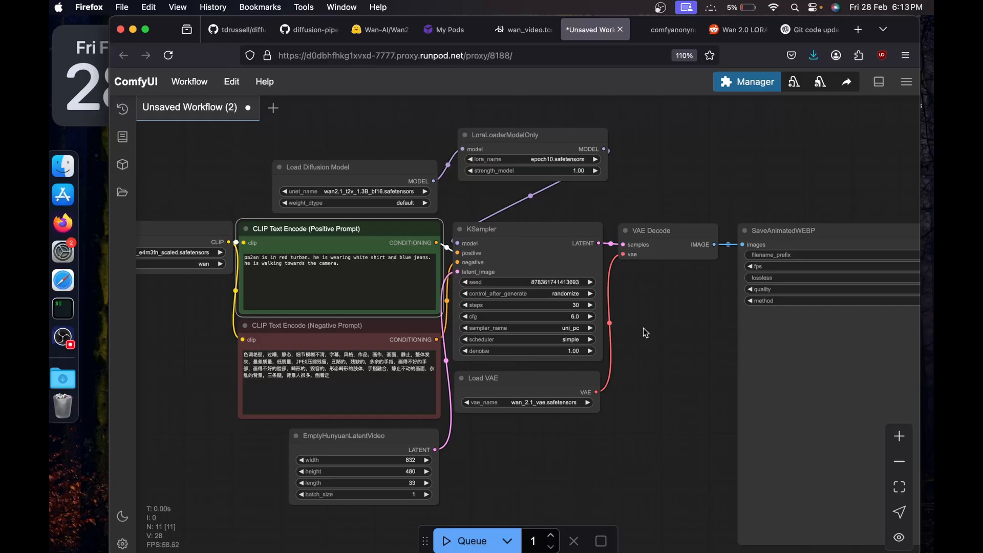
left_click(466, 541)
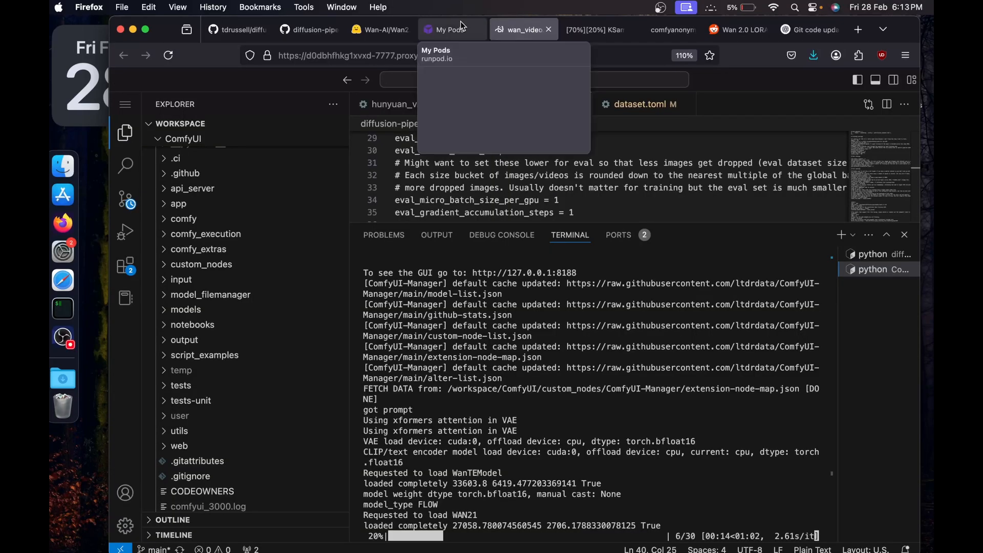
left_click(446, 30)
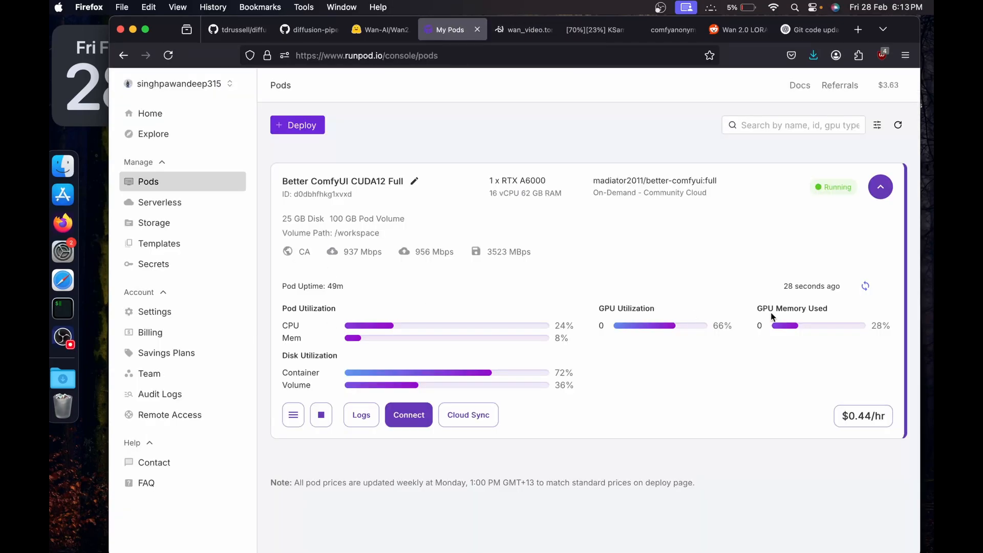
left_click(572, 38)
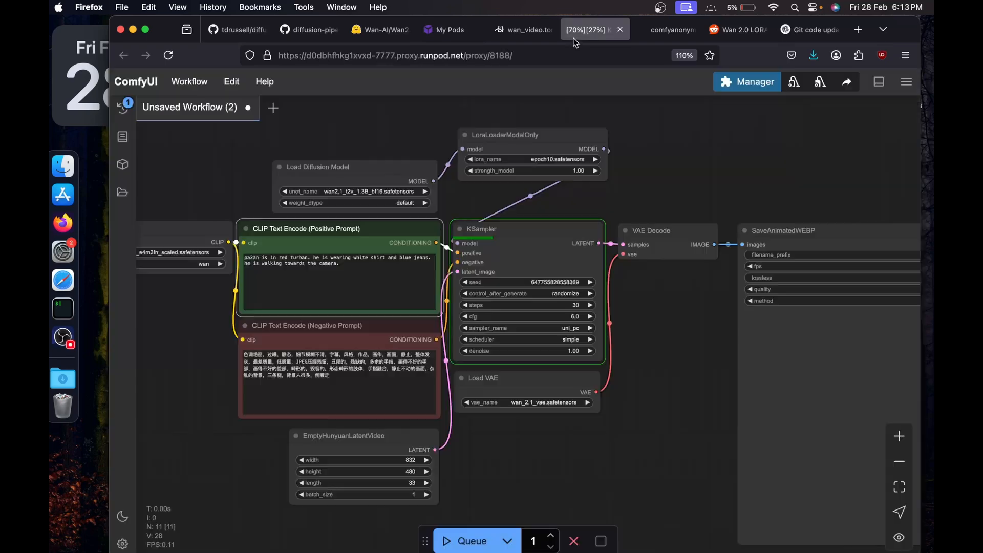
Check the generation progress in the ComfyUI terminal and the LoRA training progress in the diffusion-pipe terminal.
left_click(527, 32)
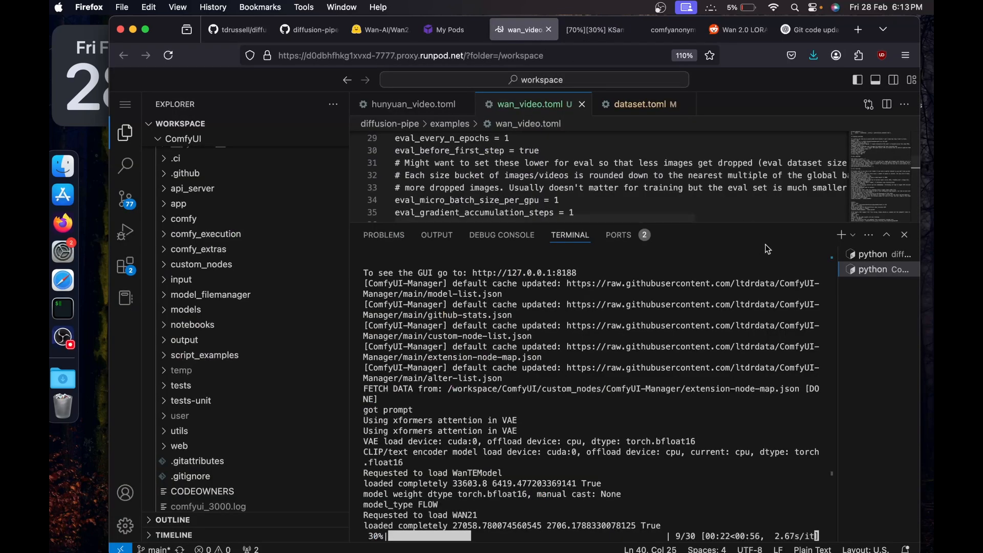
left_click(864, 256)
scroll(230, 246, "up", 1)
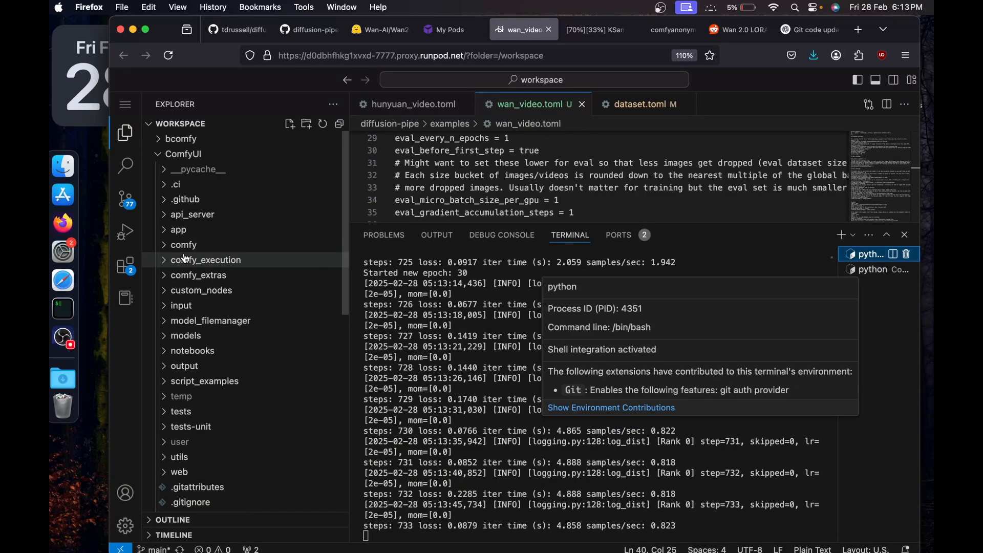
Collapse the ComfyUI folder, expand diffusion-pipe's data/output folder to see the saved epochs, and check the video generation progress in ComfyUI.
left_click(174, 154)
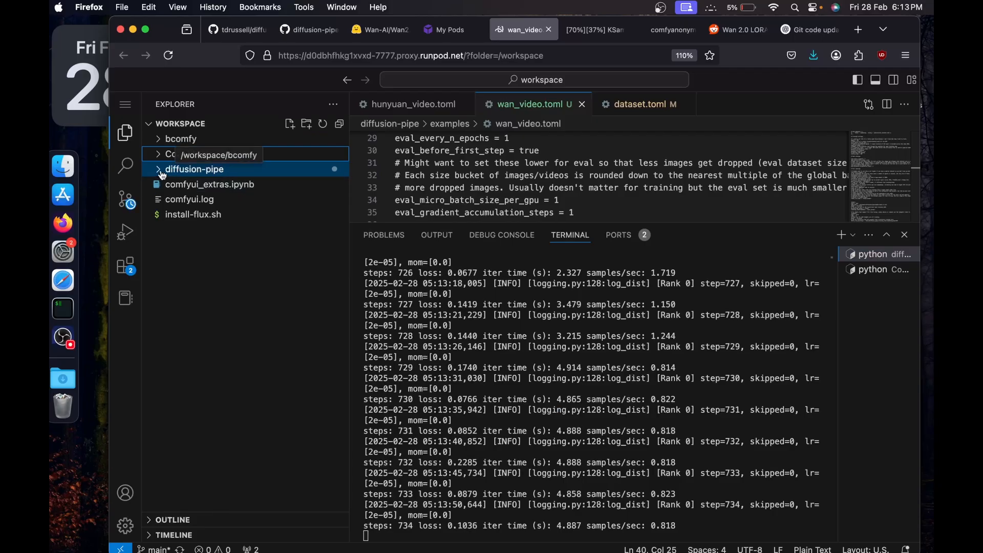
left_click(174, 170)
left_click(167, 204)
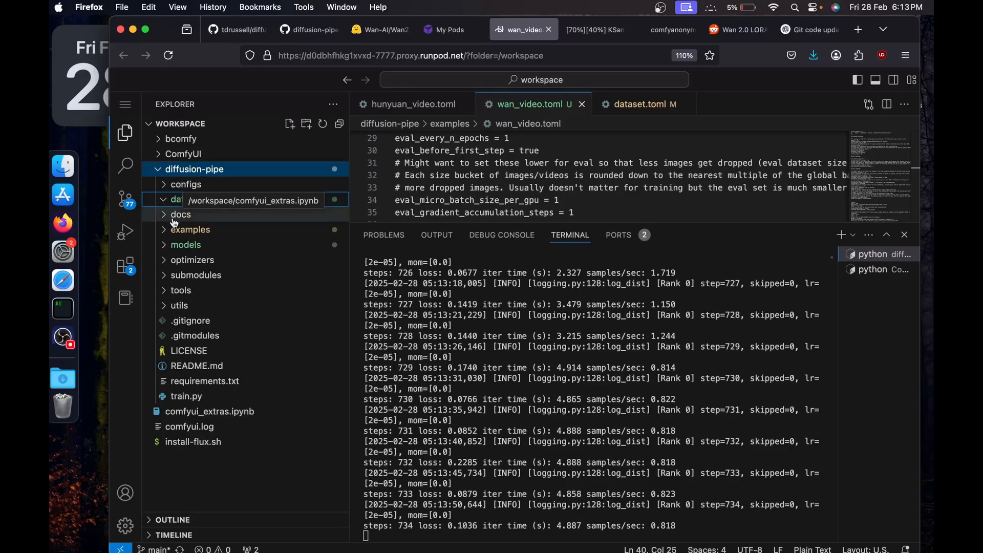
left_click(174, 232)
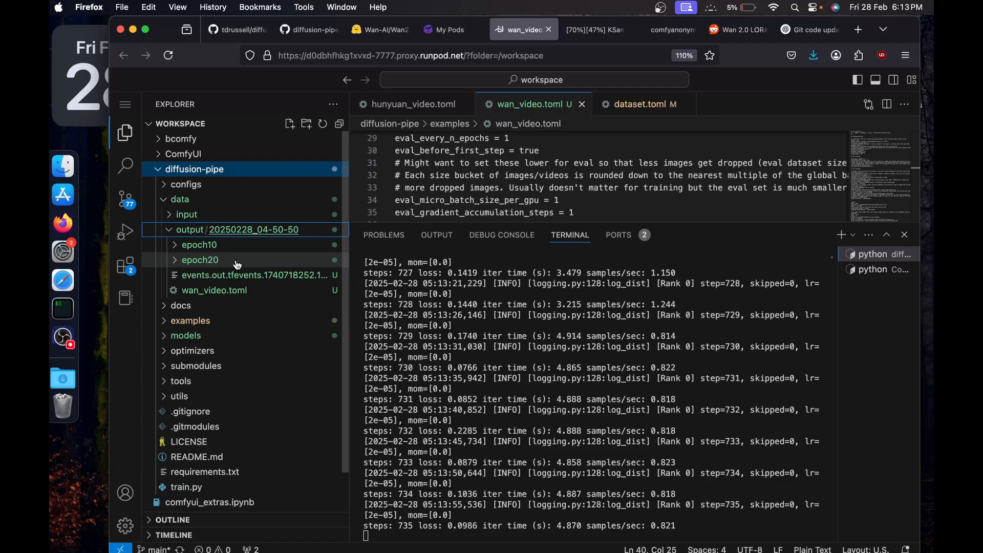
left_click(576, 30)
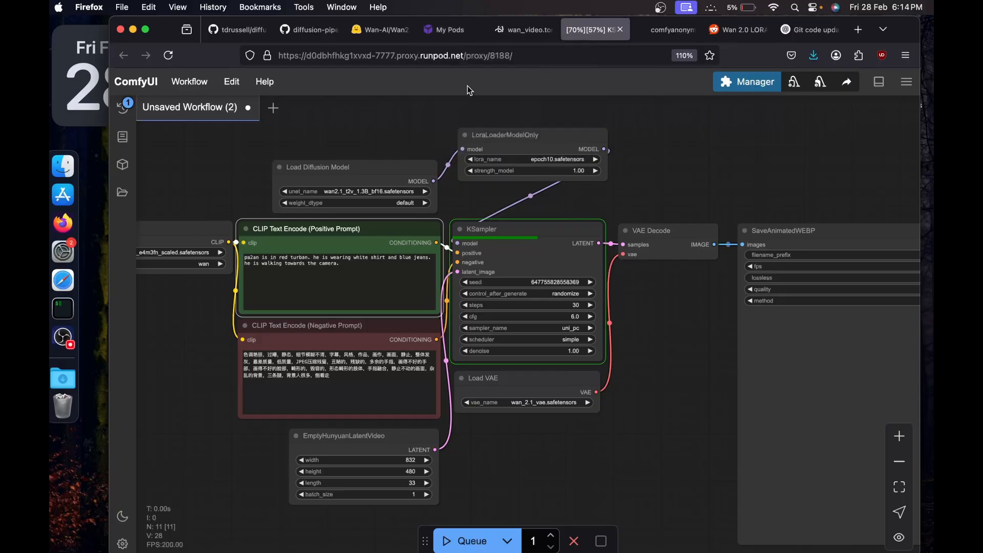
left_click(510, 32)
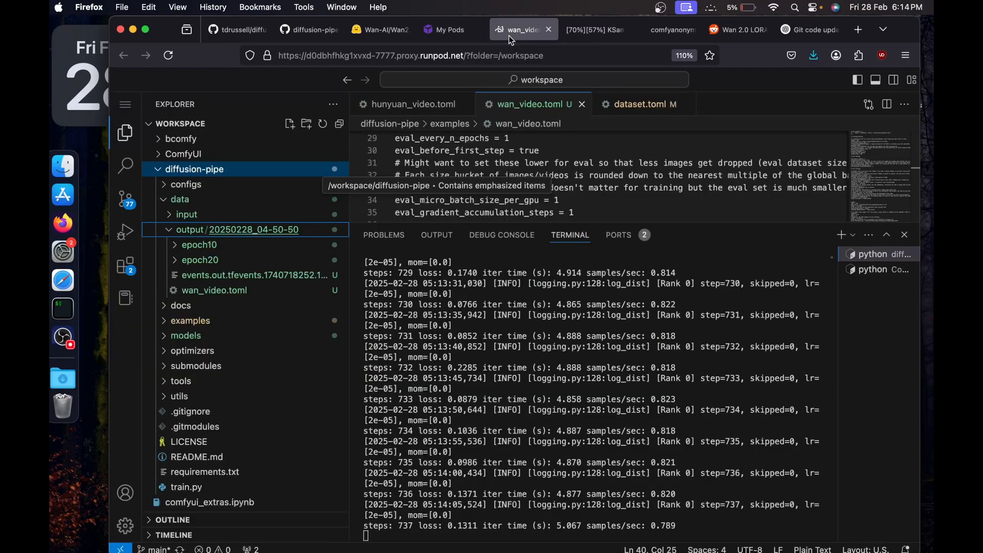
Start a new terminal, change to the ComfyUI/models/loras/ directory and list its files.
left_click(841, 235)
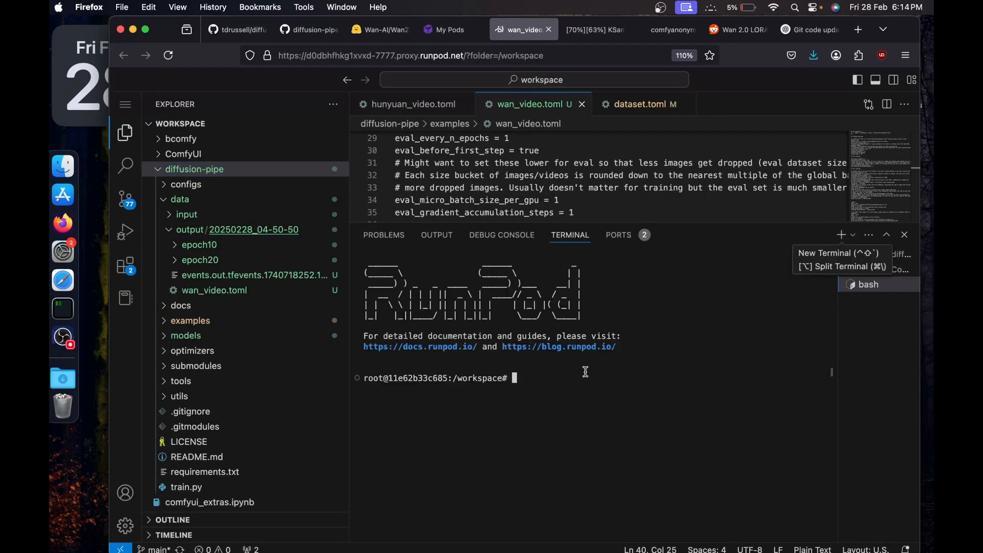
type("cd ")
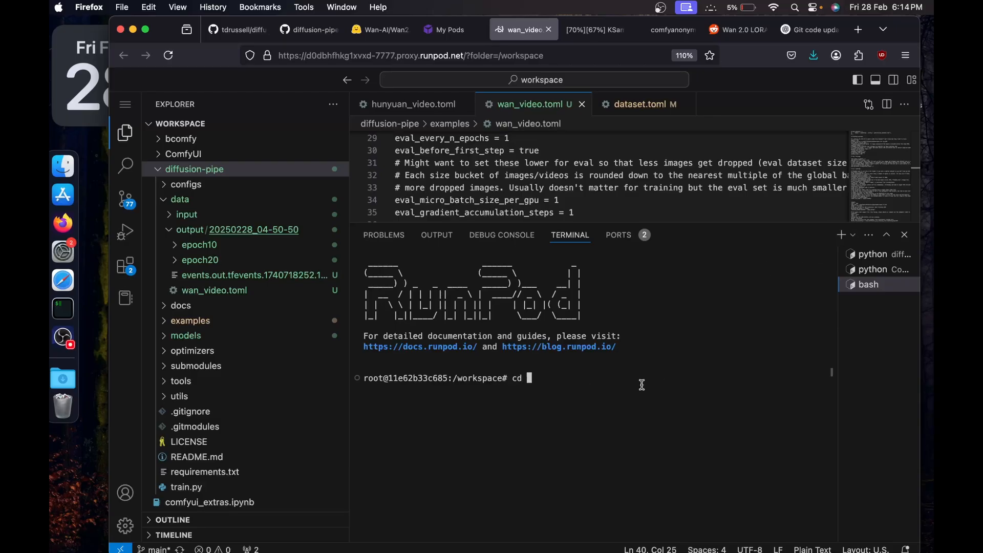
type("Com")
key("Tab")
type("models")
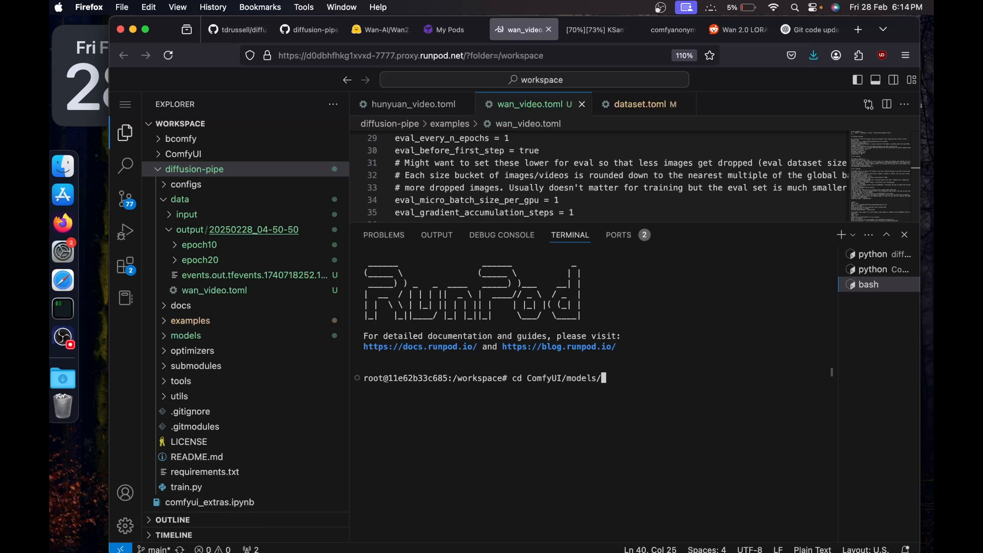
type("/loras/")
key("Return")
type("ls")
key("Return")
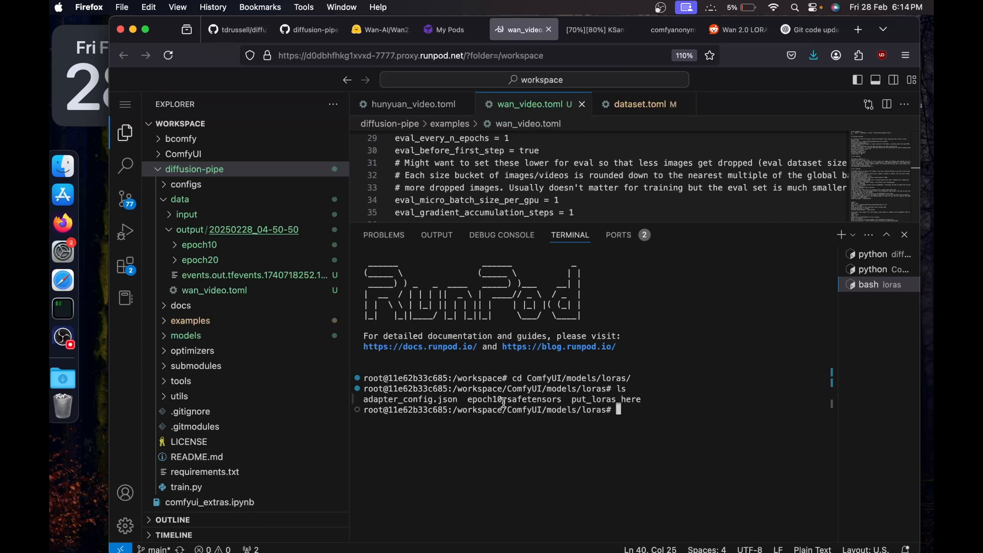
Copy adapter_model.safetensors from the epoch20 output folder into the loras directory as epoch20.safetensors, and list the directory to check it.
left_click(168, 261)
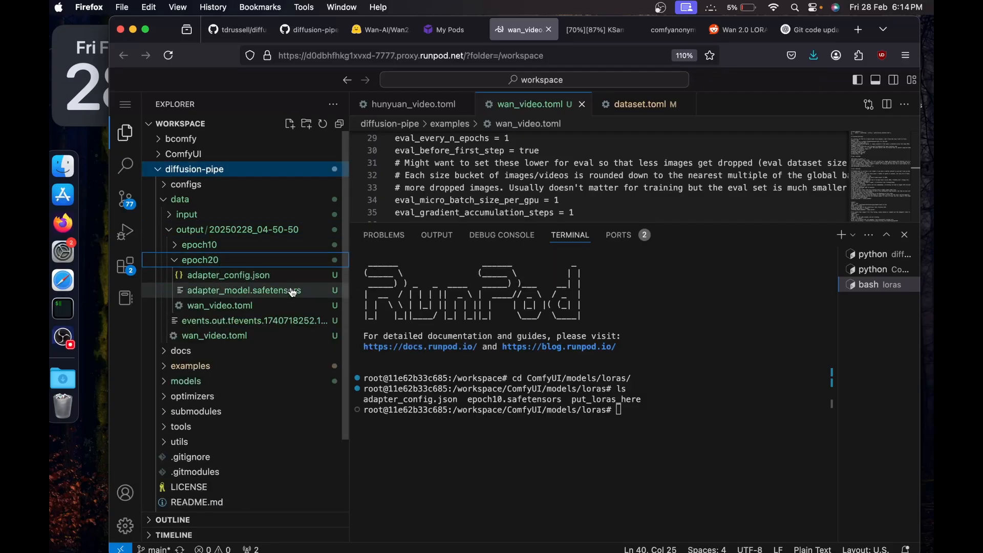
right_click(293, 292)
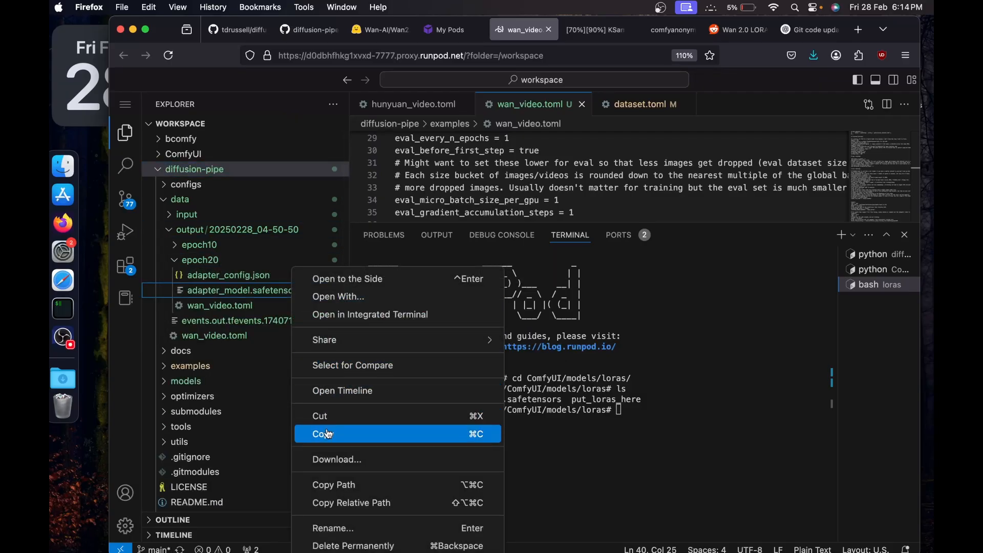
left_click(330, 484)
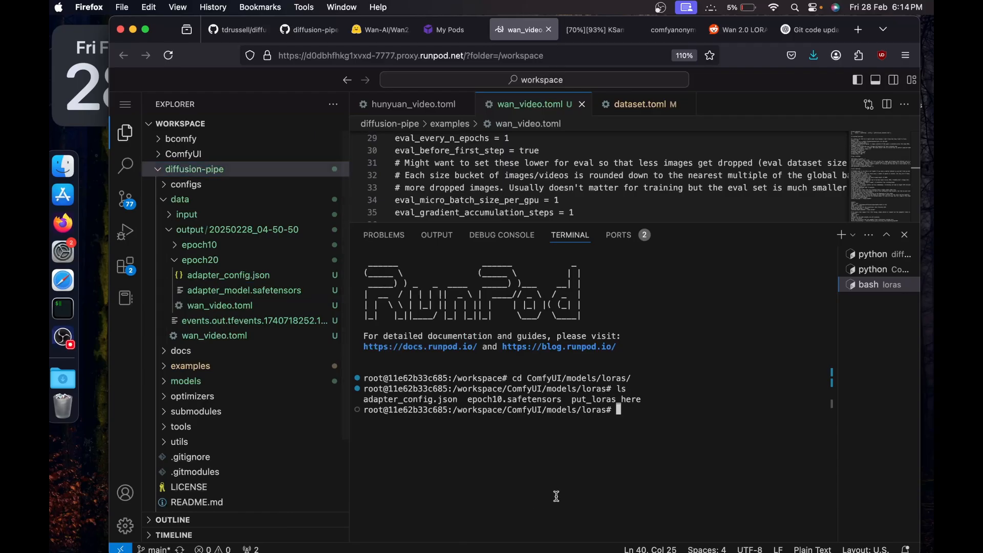
type("cp")
key("super+v")
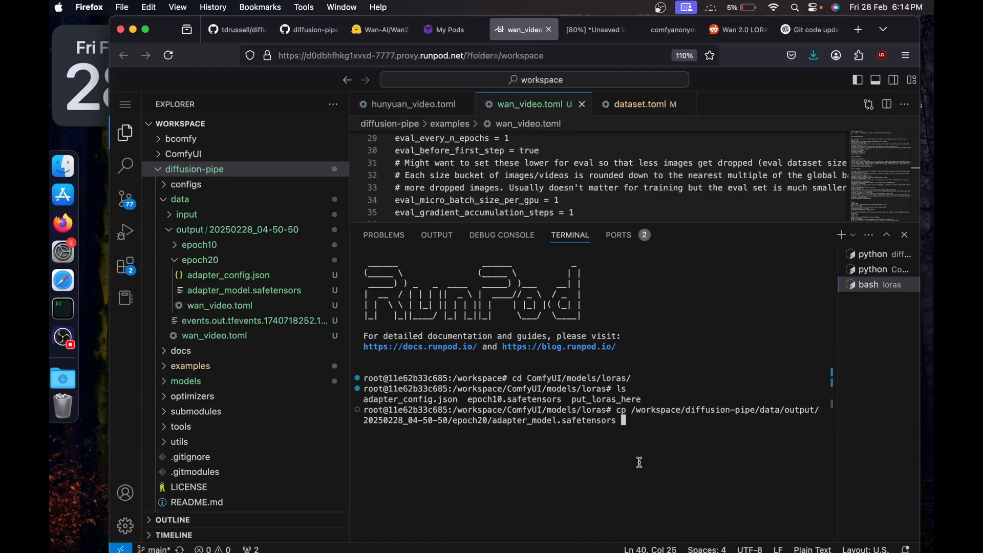
type("epoch")
type("20.safeten")
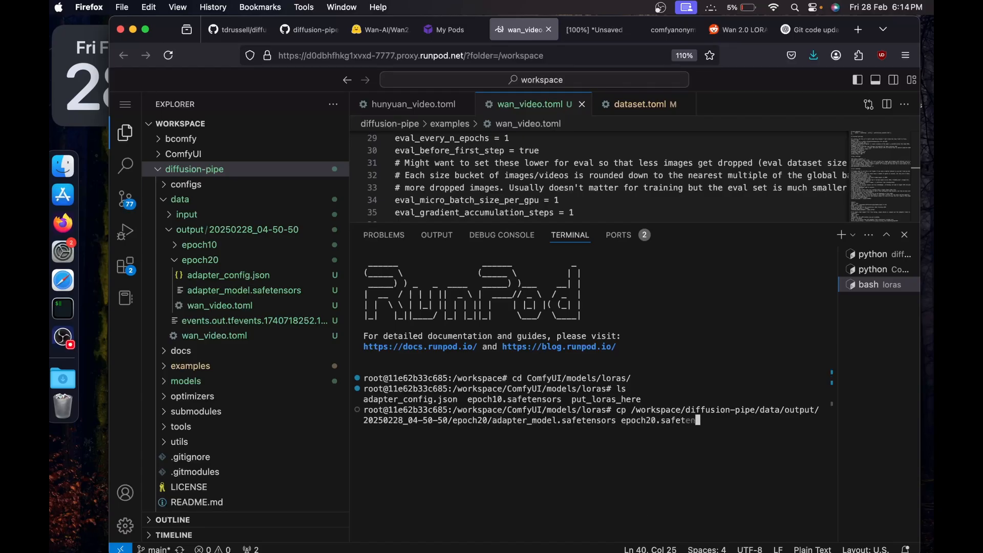
type("sors")
key("Return")
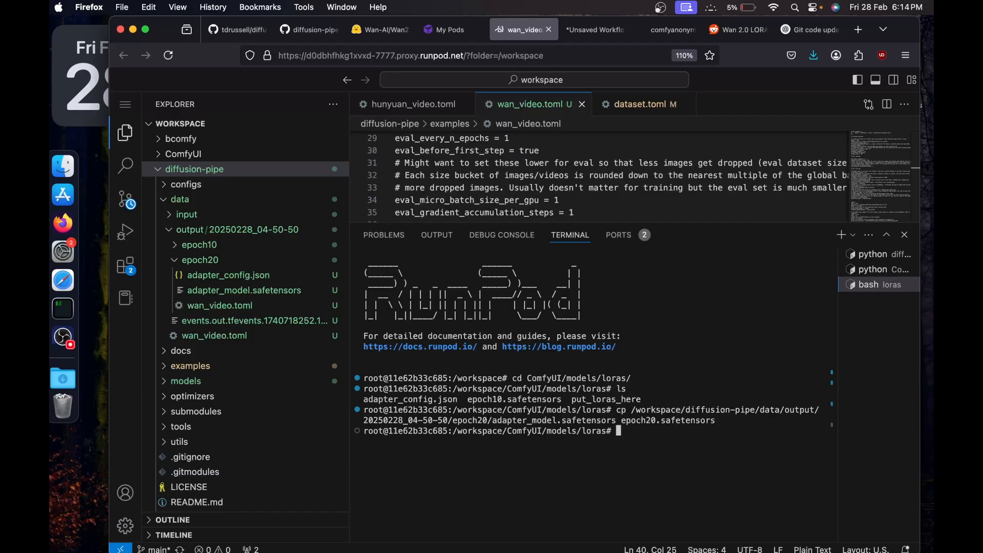
type("ls")
key("Return")
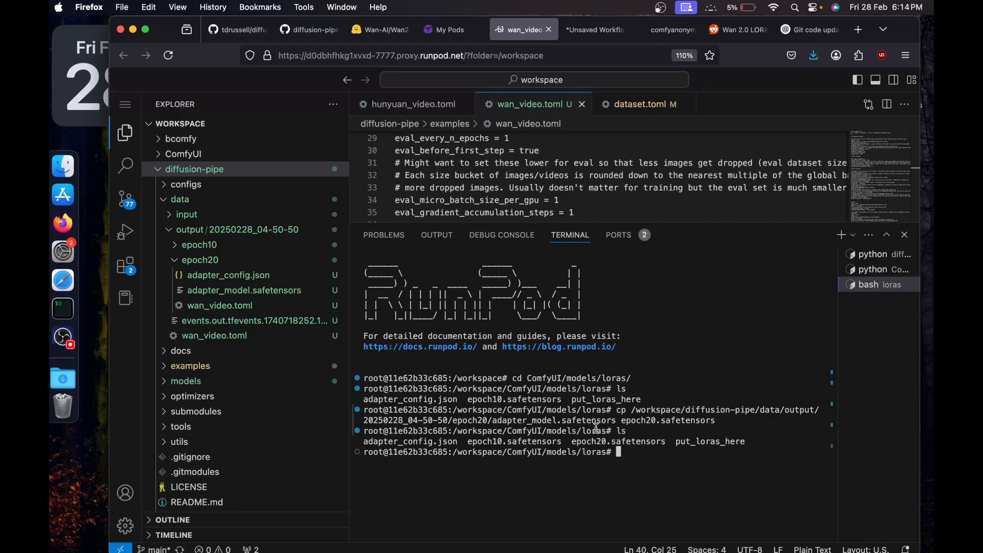
left_click_drag(591, 442, 631, 441)
Switch to ComfyUI and view the video generated with the epoch10 LoRA in the SaveAnimatedWEBP node.
left_click(600, 32)
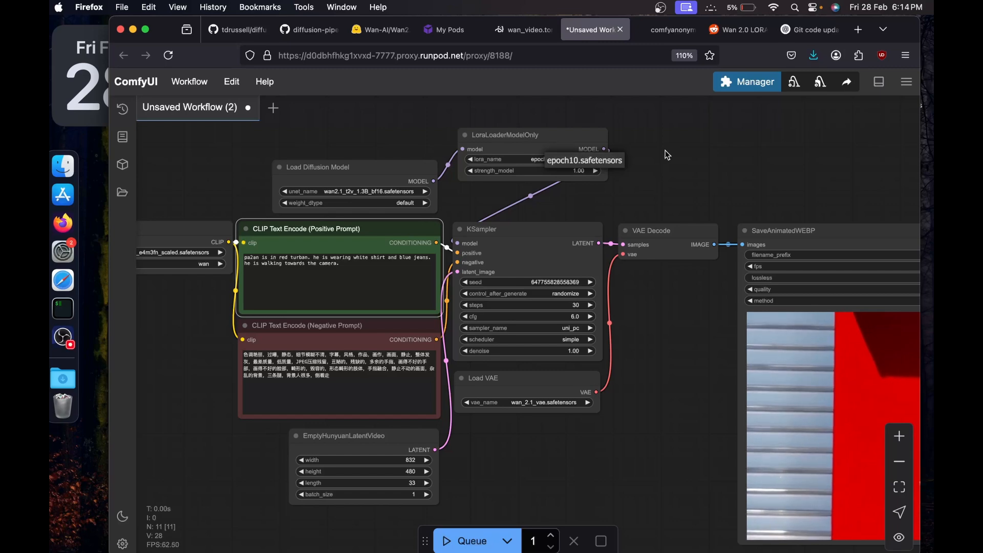
left_click_drag(692, 173, 349, 53)
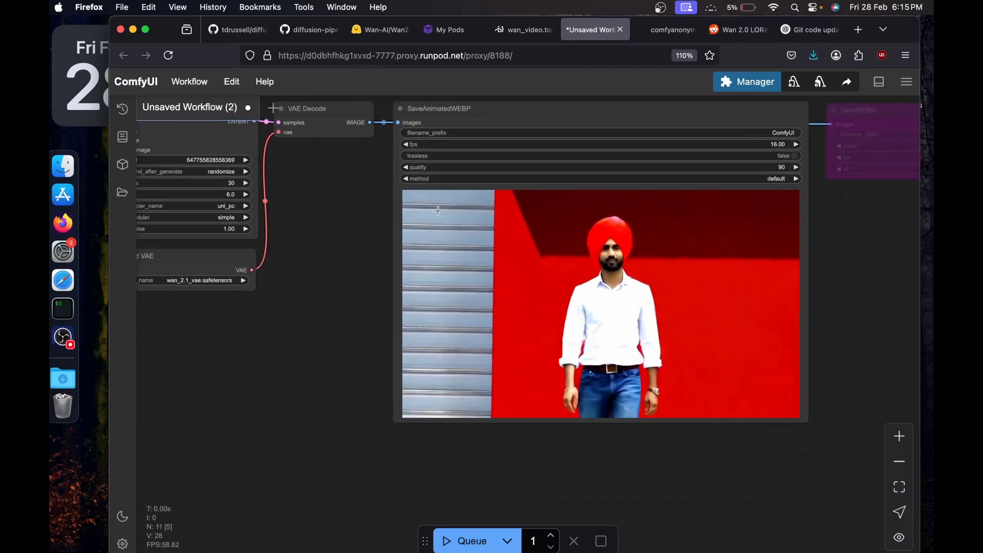
scroll(321, 336, "down", 2)
left_click_drag(292, 336, 507, 424)
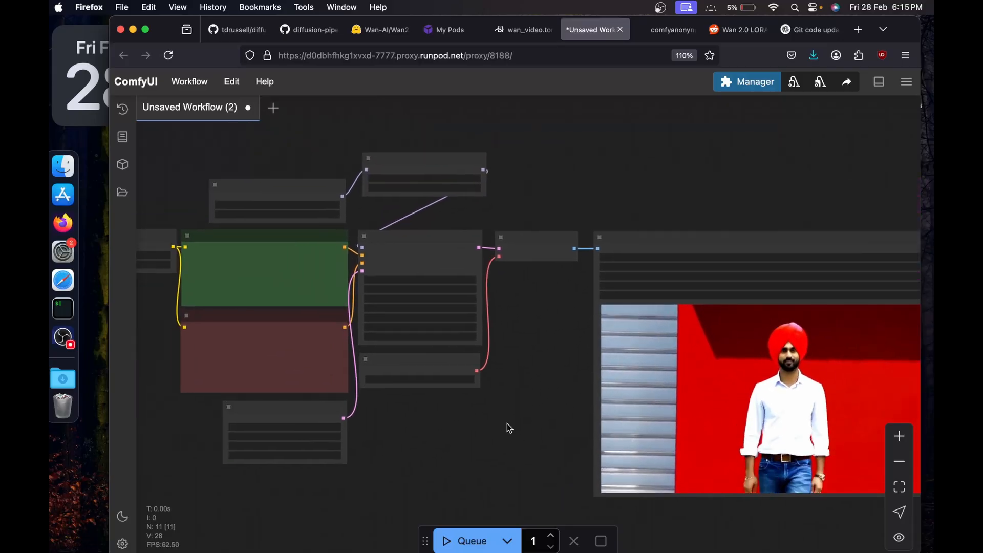
Reload the ComfyUI page, set the LoRA loader to epoch20.safetensors, queue the generation and view the resulting video.
key("super+r")
left_click(607, 343)
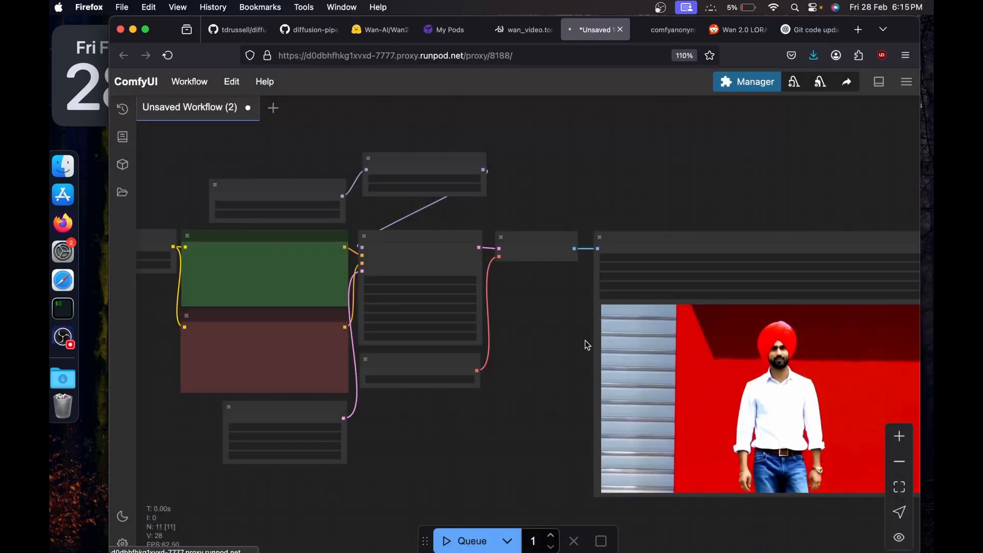
left_click(554, 161)
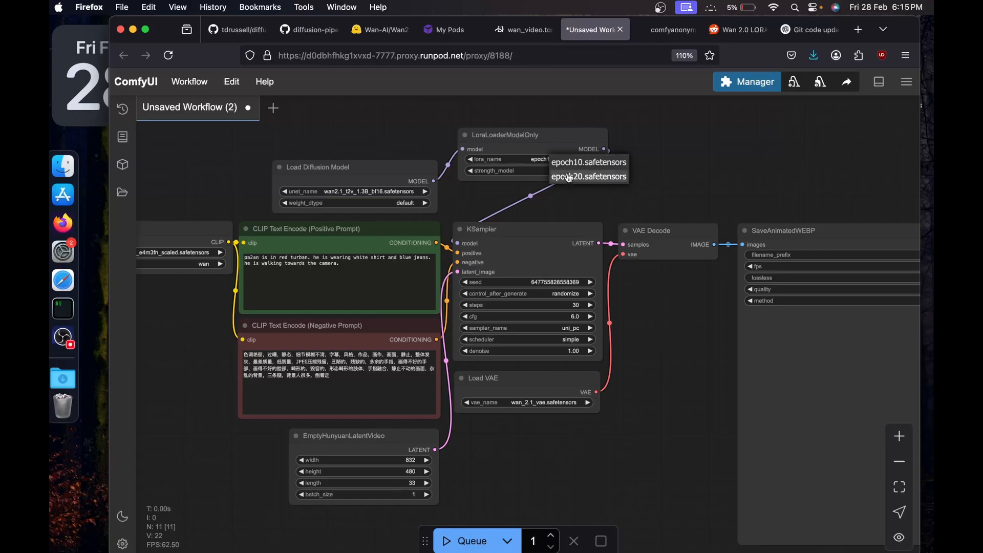
left_click(569, 177)
scroll(549, 162, "right", 5)
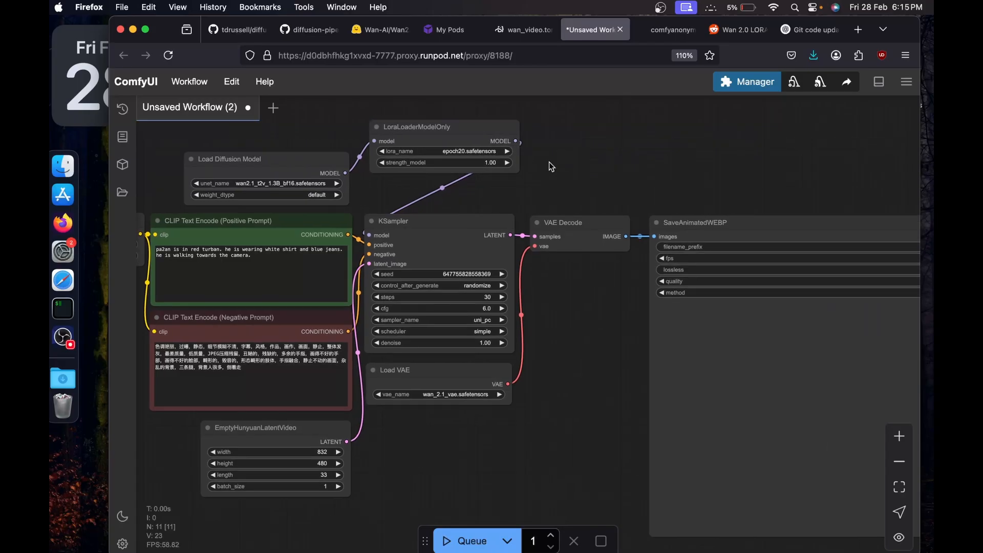
key("ctrl+Return")
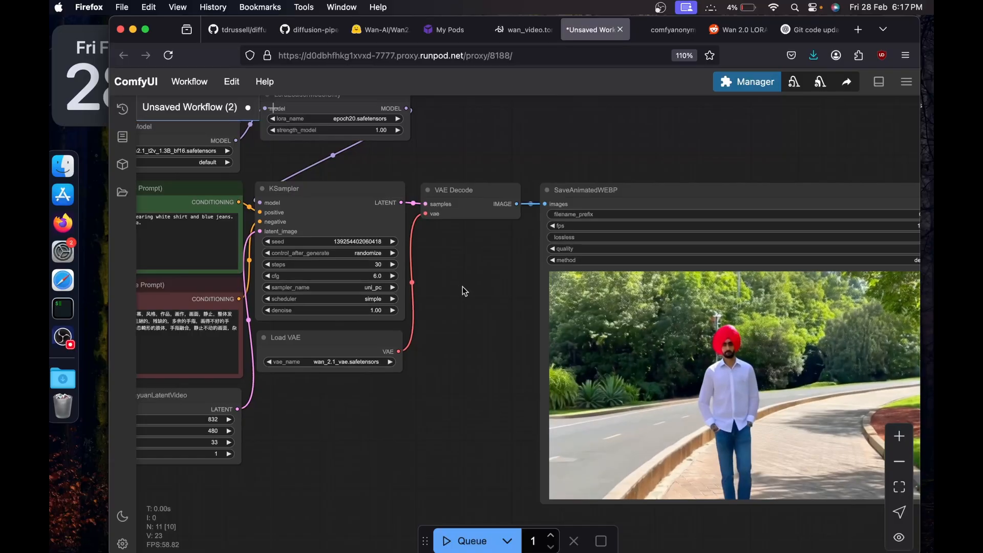
left_click_drag(460, 287, 524, 315)
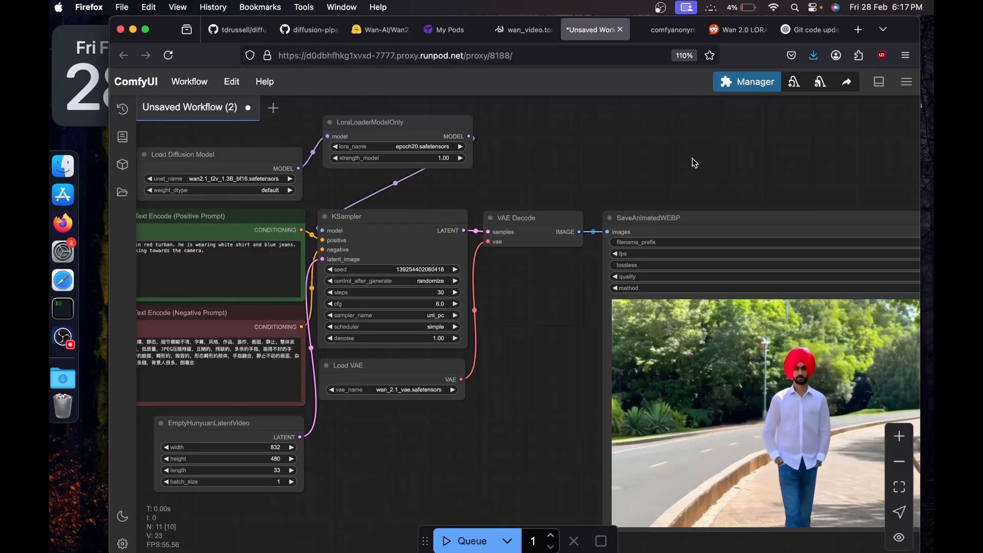
Return to the code editor, expand the epoch30 output folder and copy the path of its adapter_model.safetensors.
left_click(448, 29)
left_click(521, 29)
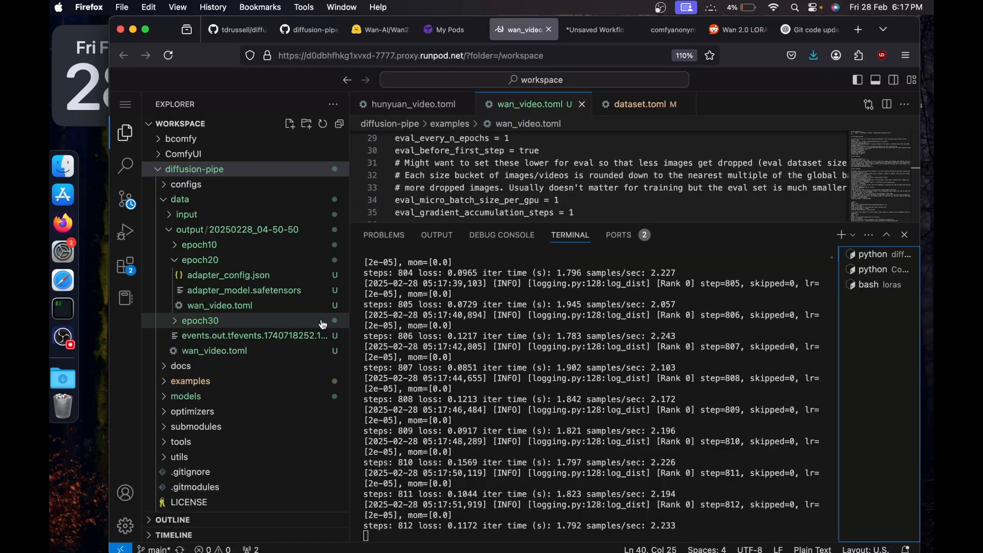
left_click(197, 259)
left_click(175, 276)
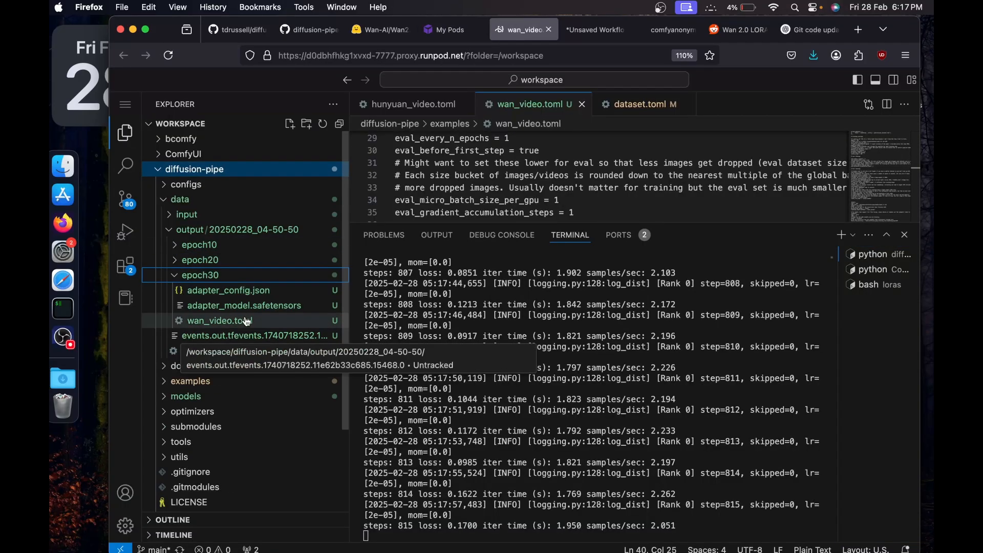
right_click(293, 306)
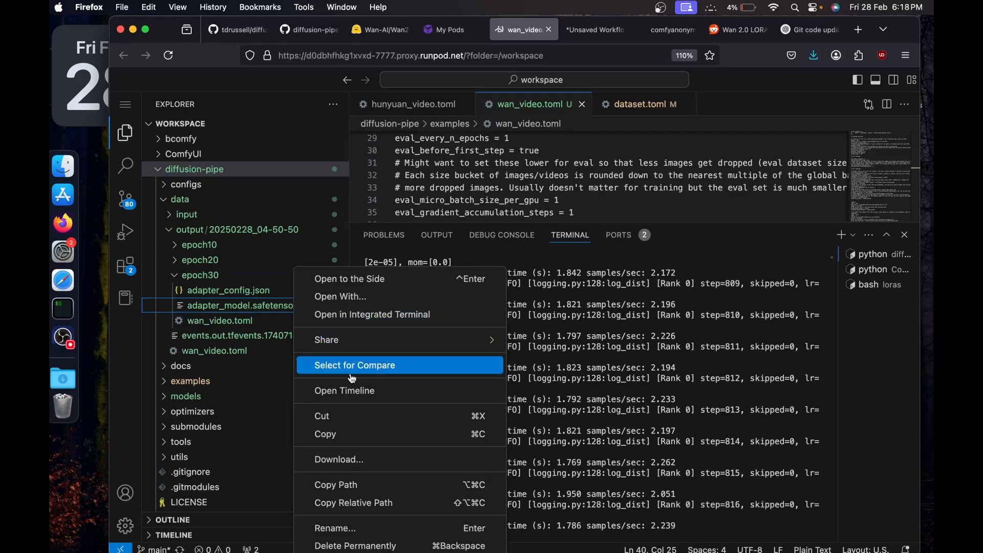
left_click(348, 485)
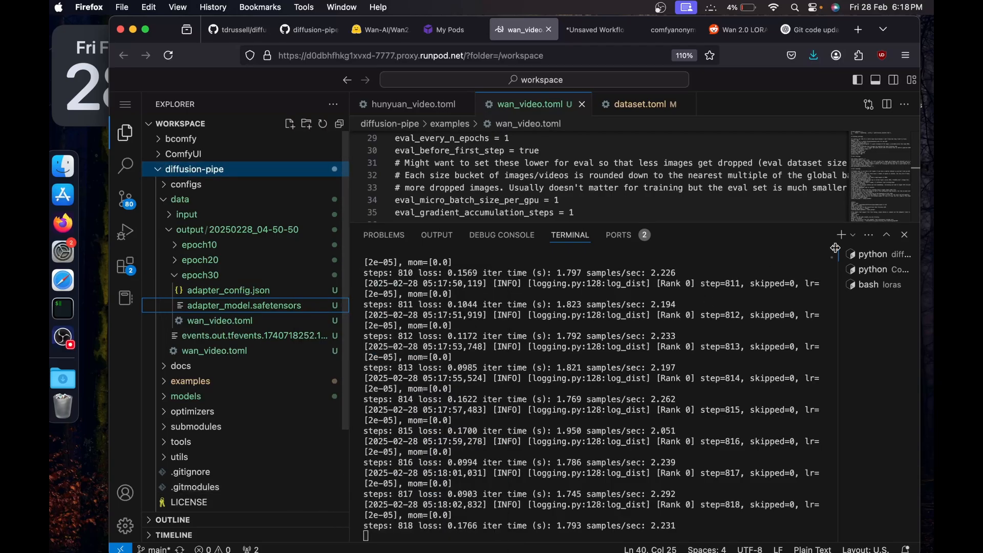
Clear the loras bash terminal and copy the epoch30 adapter_model.safetensors into that directory as epoch30.safetensors.
left_click(835, 283)
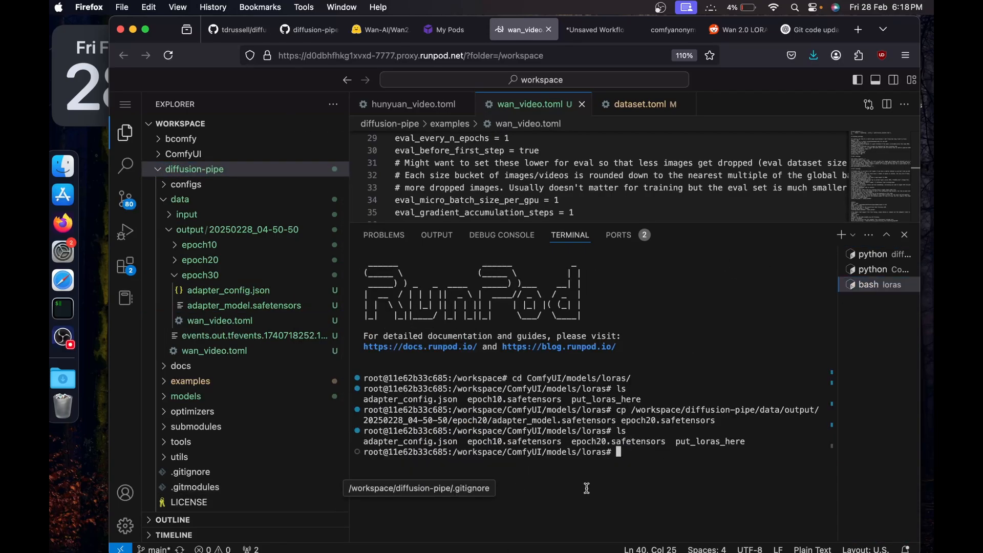
type("clear")
key("Return")
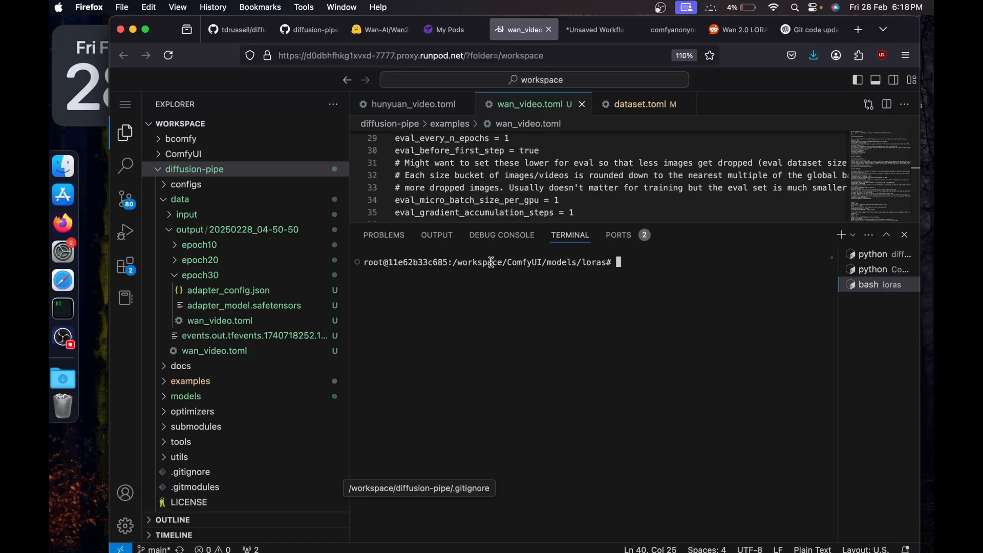
left_click_drag(492, 262, 617, 262)
left_click(661, 264)
type("cp")
key("super+v")
type("epoch")
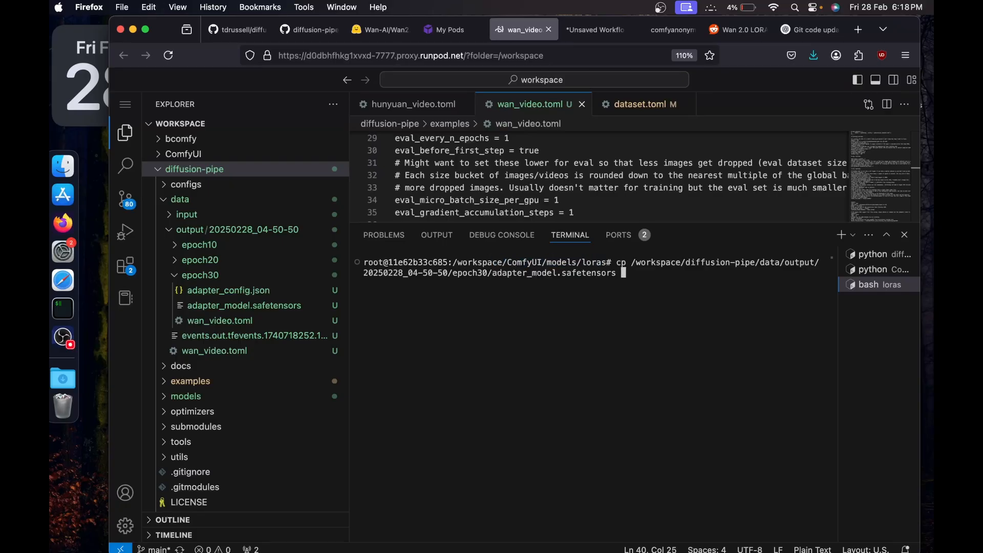
type("30.safetensors")
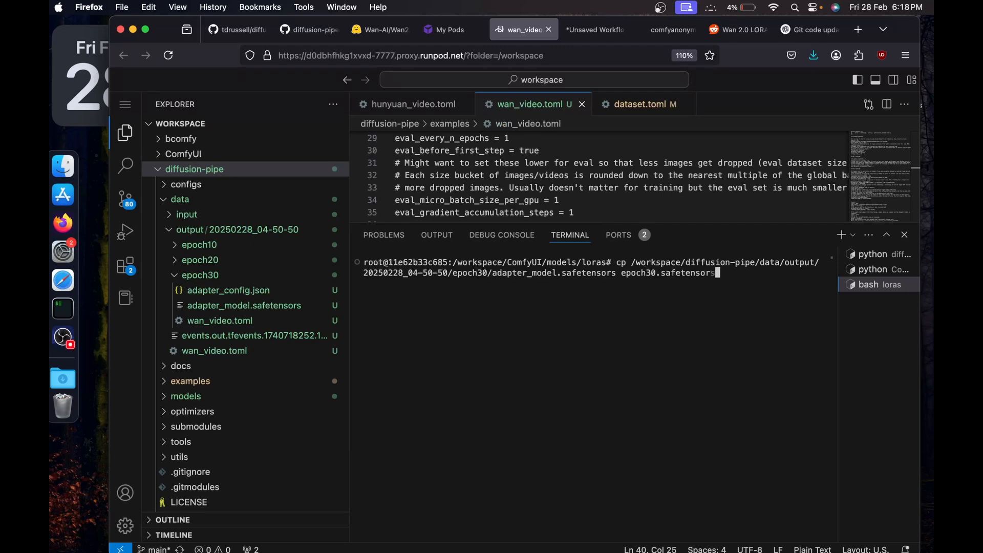
key("Return")
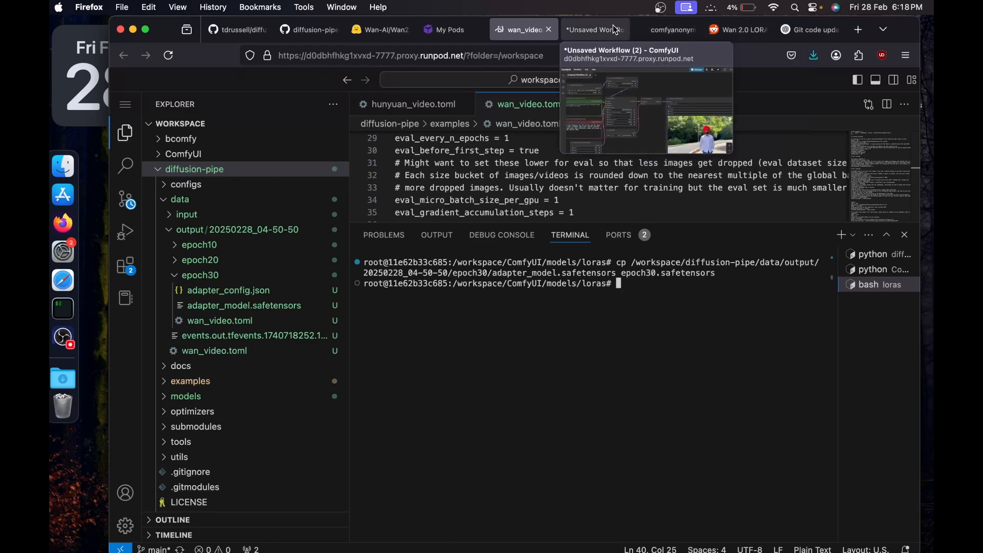
Switch to ComfyUI, reload the page and set the LoraLoaderModelOnly node to epoch30.safetensors.
left_click(615, 29)
key("super+r")
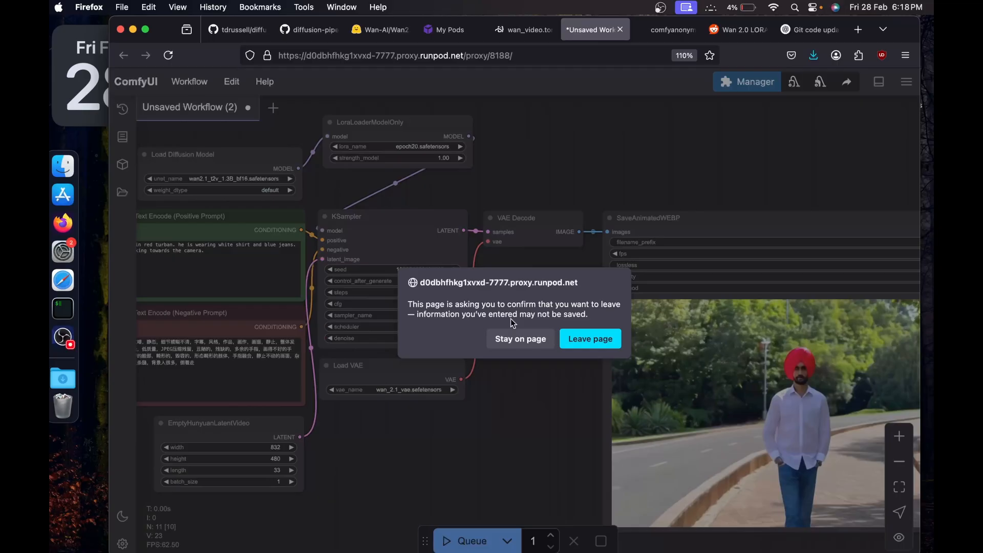
left_click(591, 339)
left_click(461, 132)
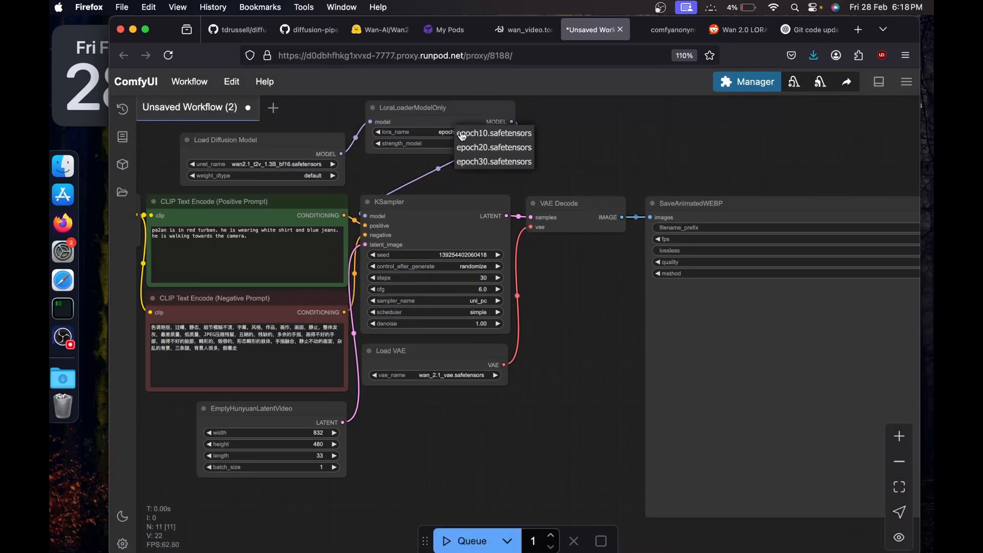
left_click(491, 161)
Replace the positive prompt with the maroon turban, blue jacket, jeans and peach sweat shirt description with big trees behind, generate the video and view it.
left_click(254, 254)
key("ctrl+a")
key("super+v")
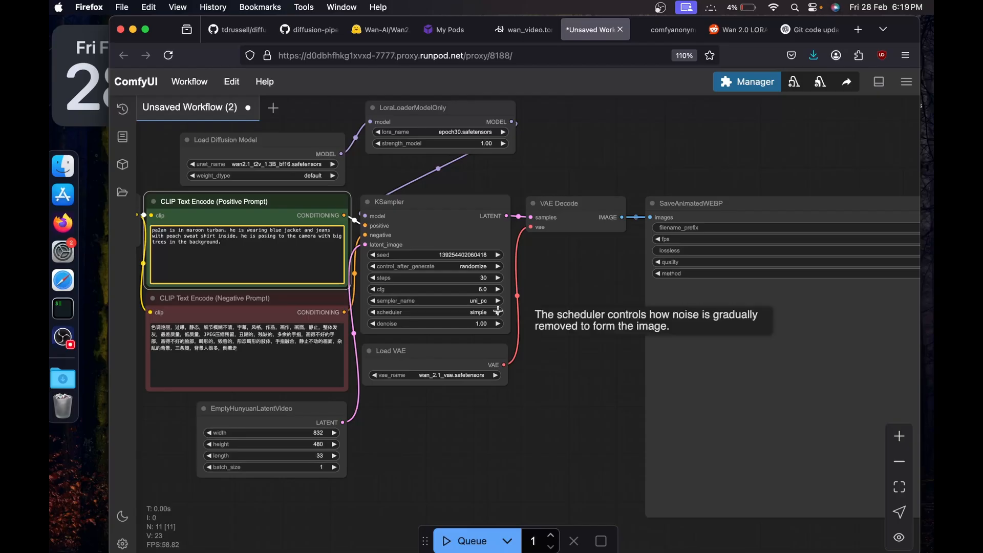
left_click_drag(575, 366, 549, 367)
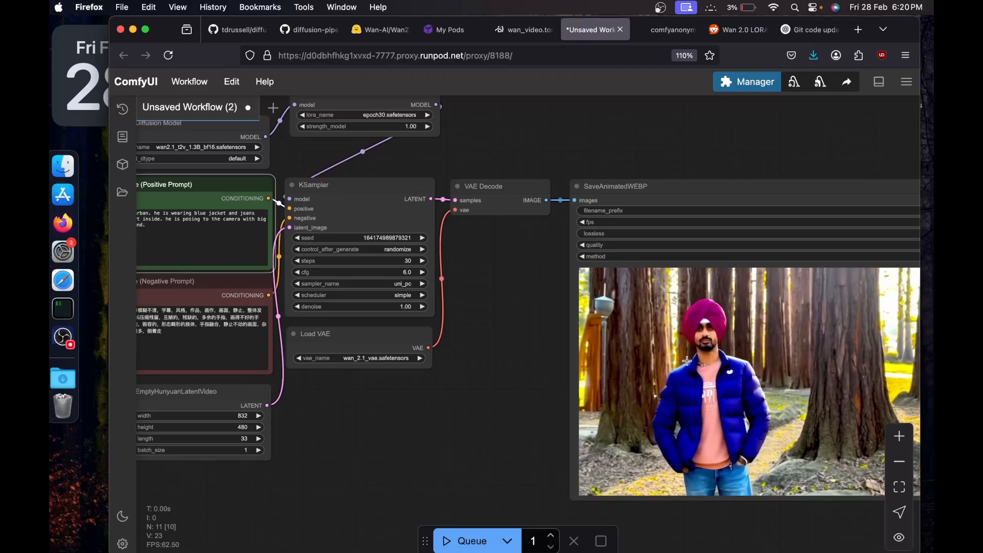
left_click_drag(532, 408, 622, 435)
Return to the code editor, collapse the epoch30 output folder and review the saved epoch folders and training log.
left_click(510, 31)
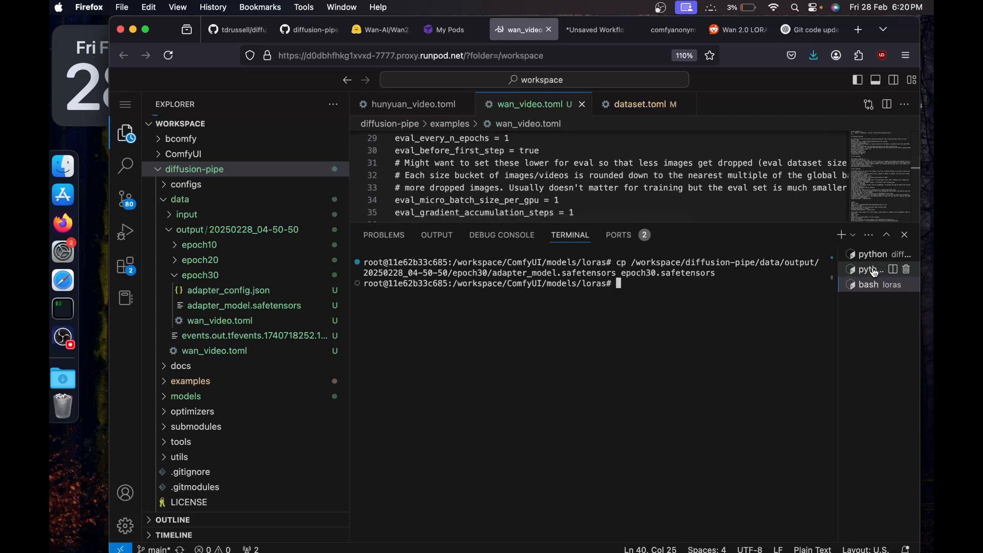
left_click(176, 276)
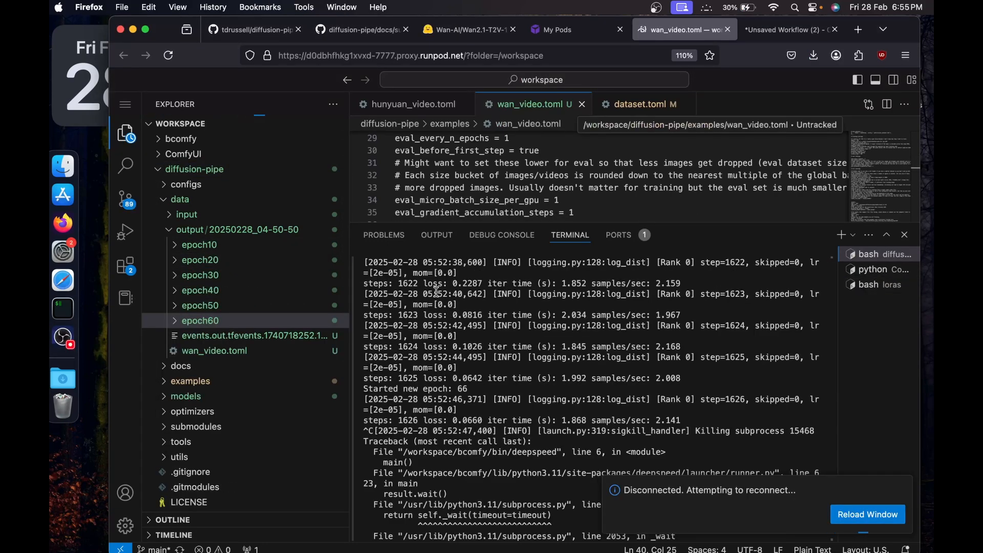
left_click_drag(438, 295, 486, 357)
Switch to ComfyUI, check the LoRA choices in the loader, and examine the epoch60 video alongside its prompt and sampler settings.
left_click(777, 32)
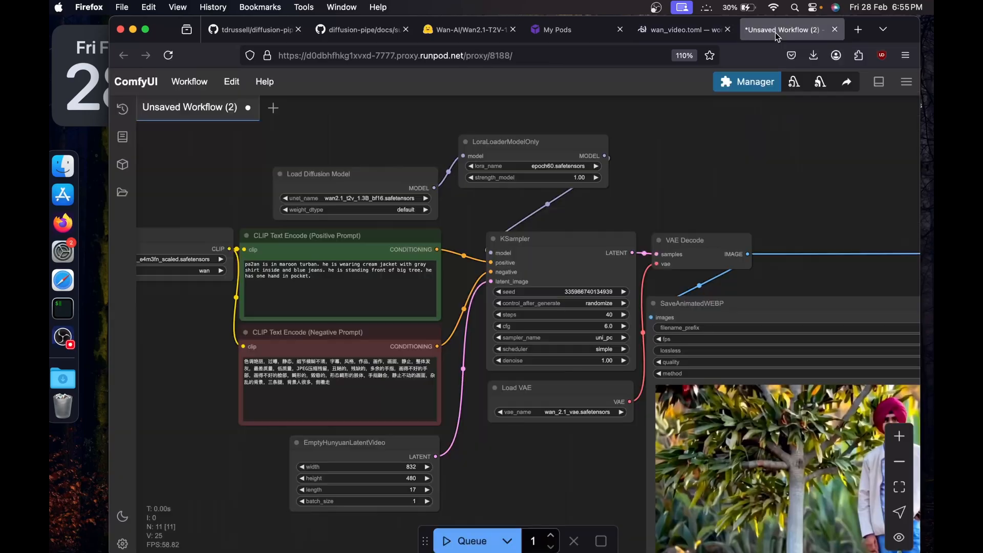
left_click(545, 168)
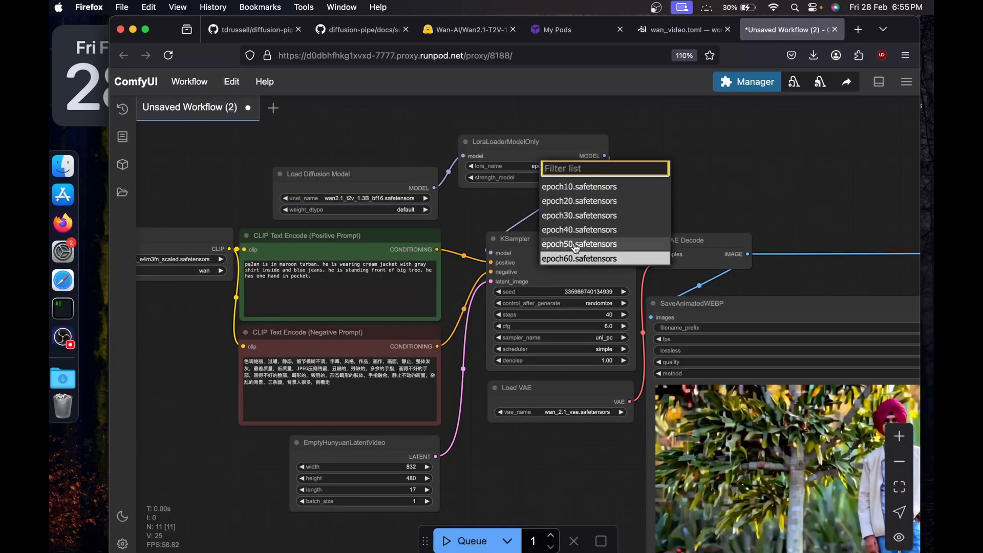
scroll(691, 192, "right", 5)
scroll(690, 192, "down", 5)
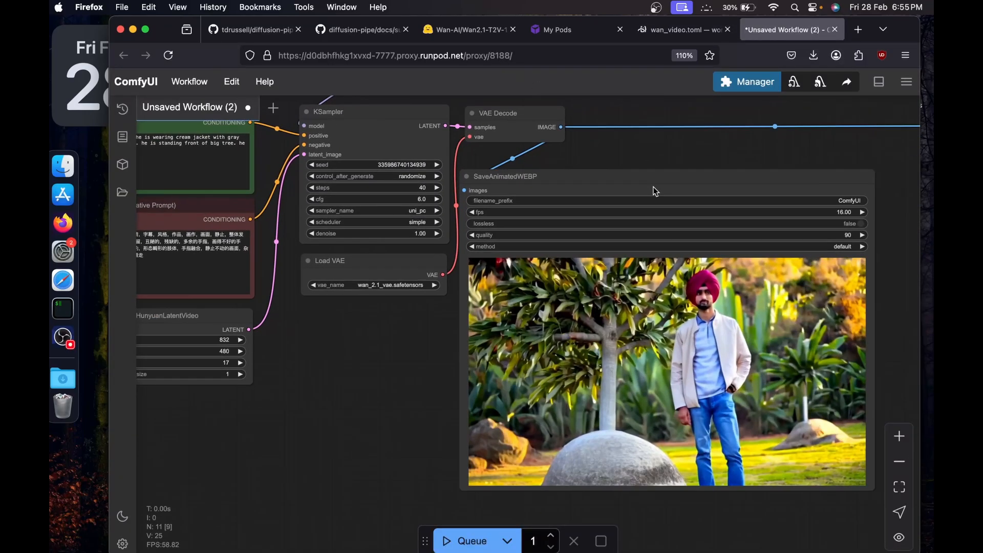
scroll(715, 329, "left", 3)
scroll(715, 329, "up", 2)
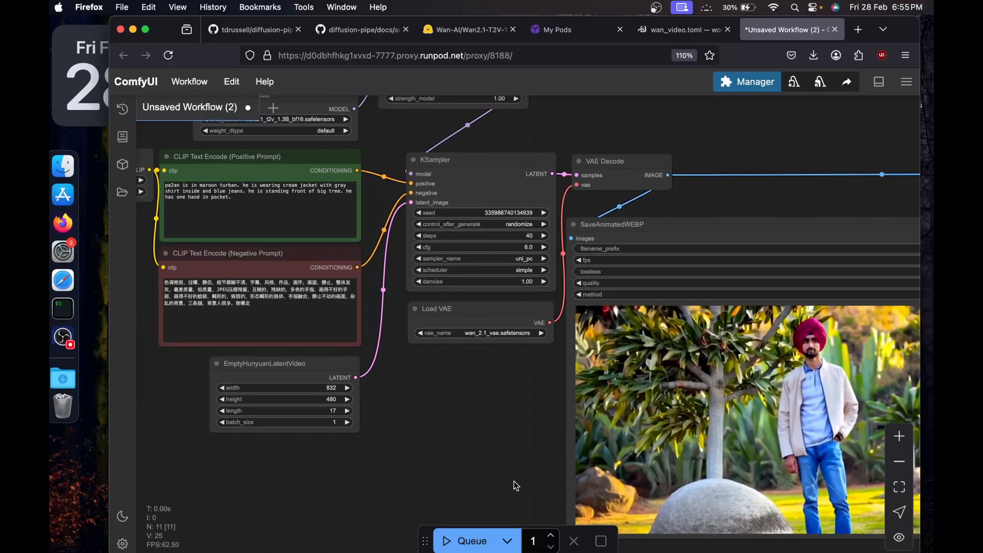
left_click_drag(514, 481, 433, 435)
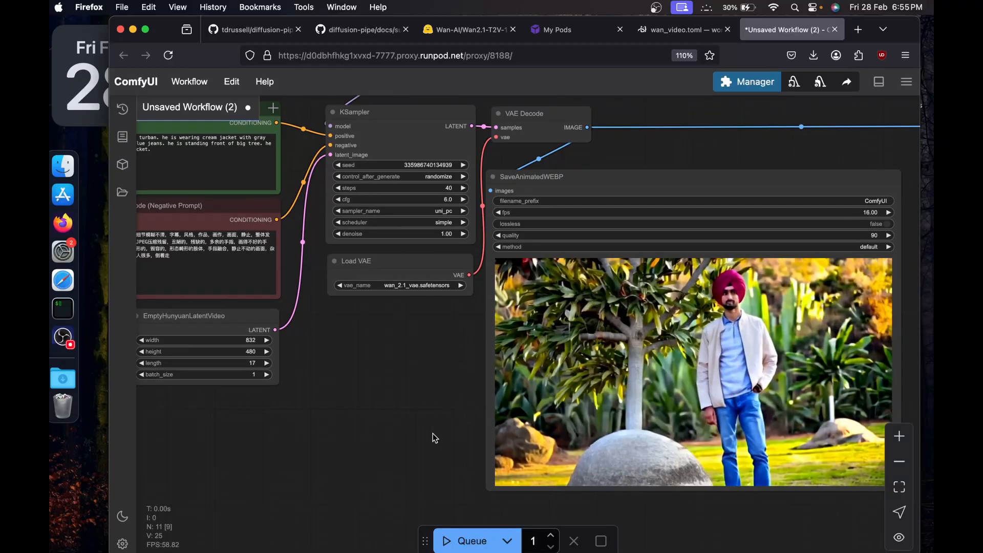
left_click_drag(433, 434, 558, 501)
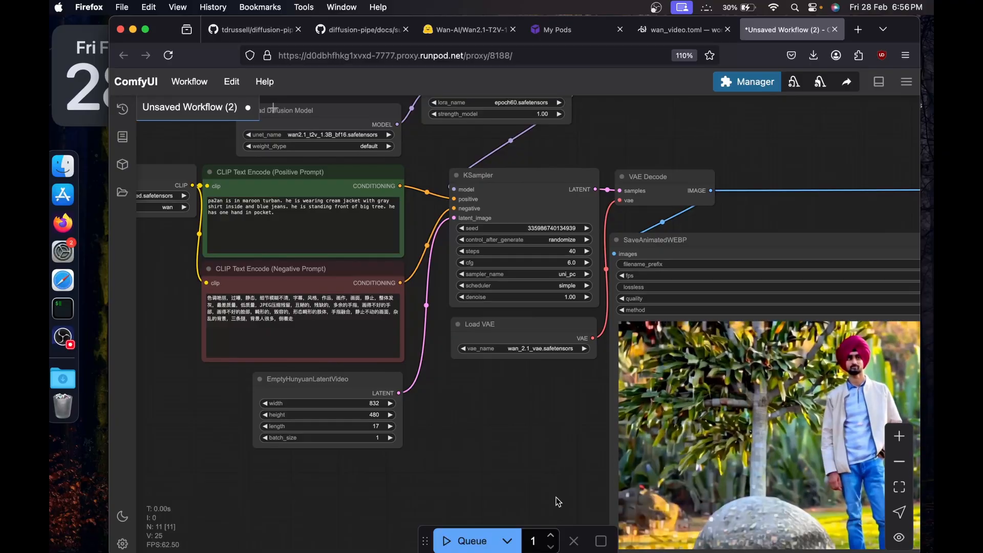